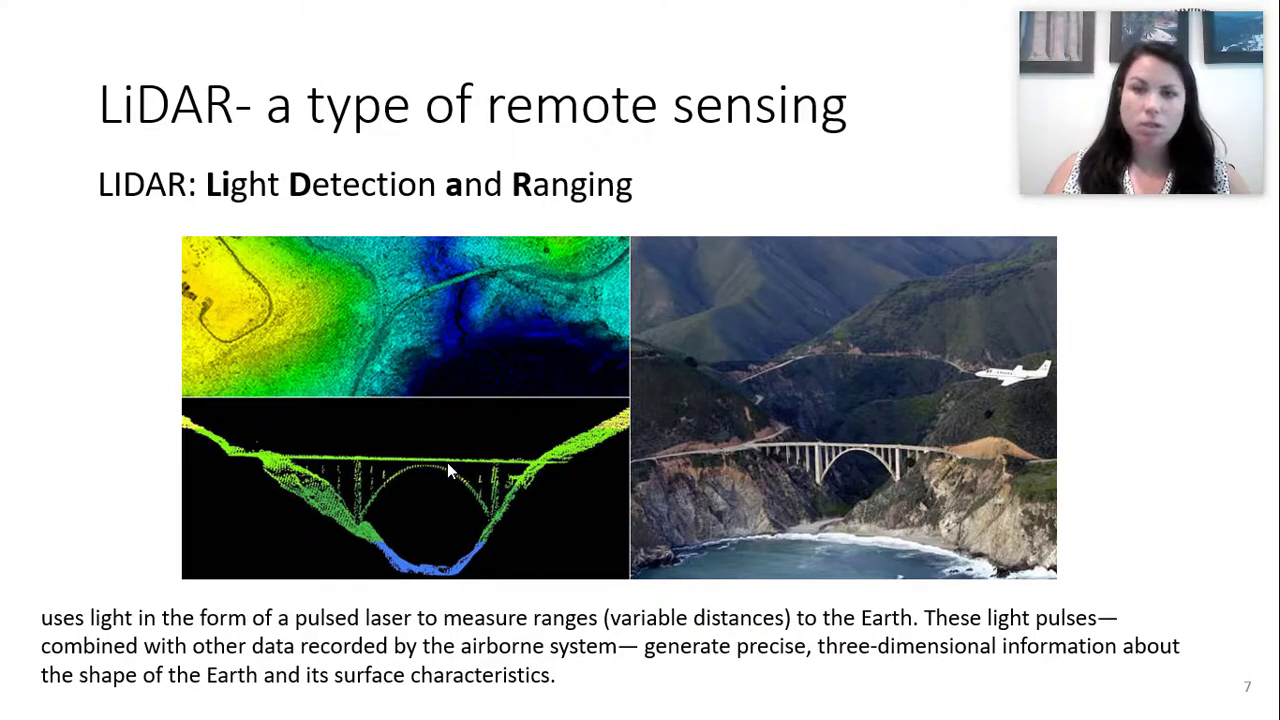
# Step: Advance to slide 9, LIDAR in Geology, with its Washington DNR lidar map link
pyautogui.press('Right')
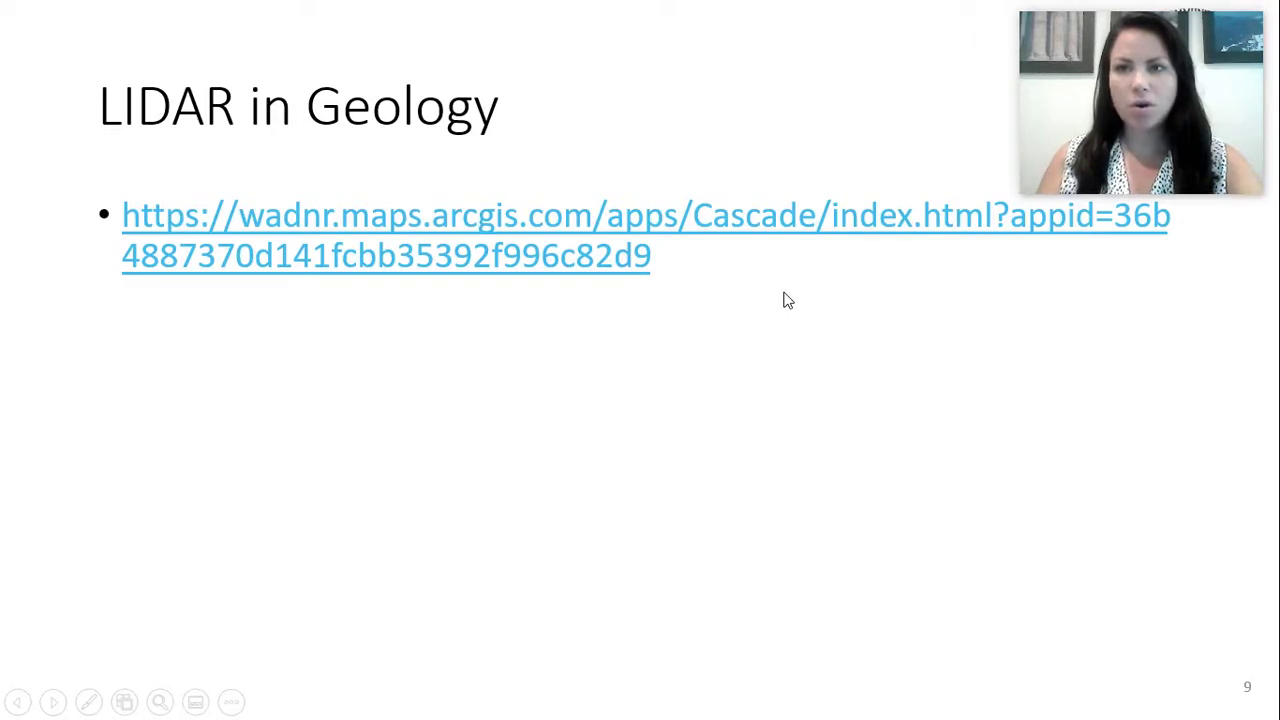
# Step: End the slide show and bring the Chrome window with The Bare Earth story to the front
pyautogui.press('Escape')
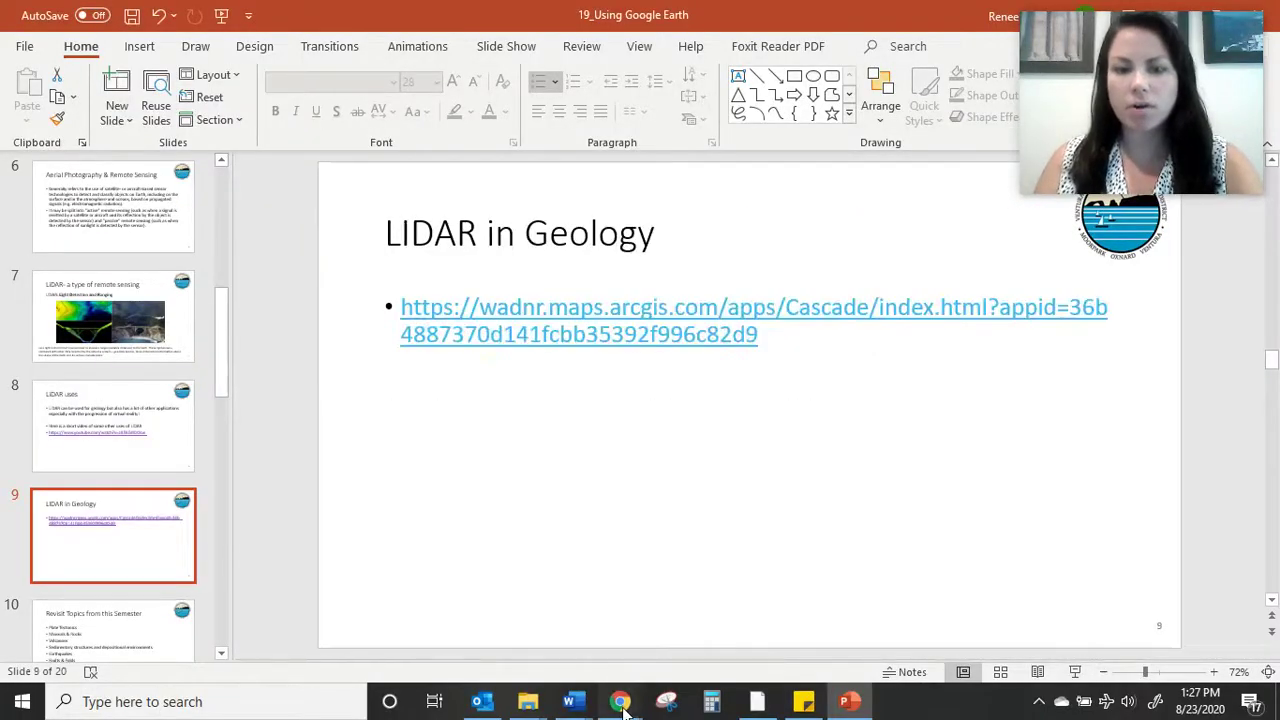
pyautogui.moveTo(660, 690)
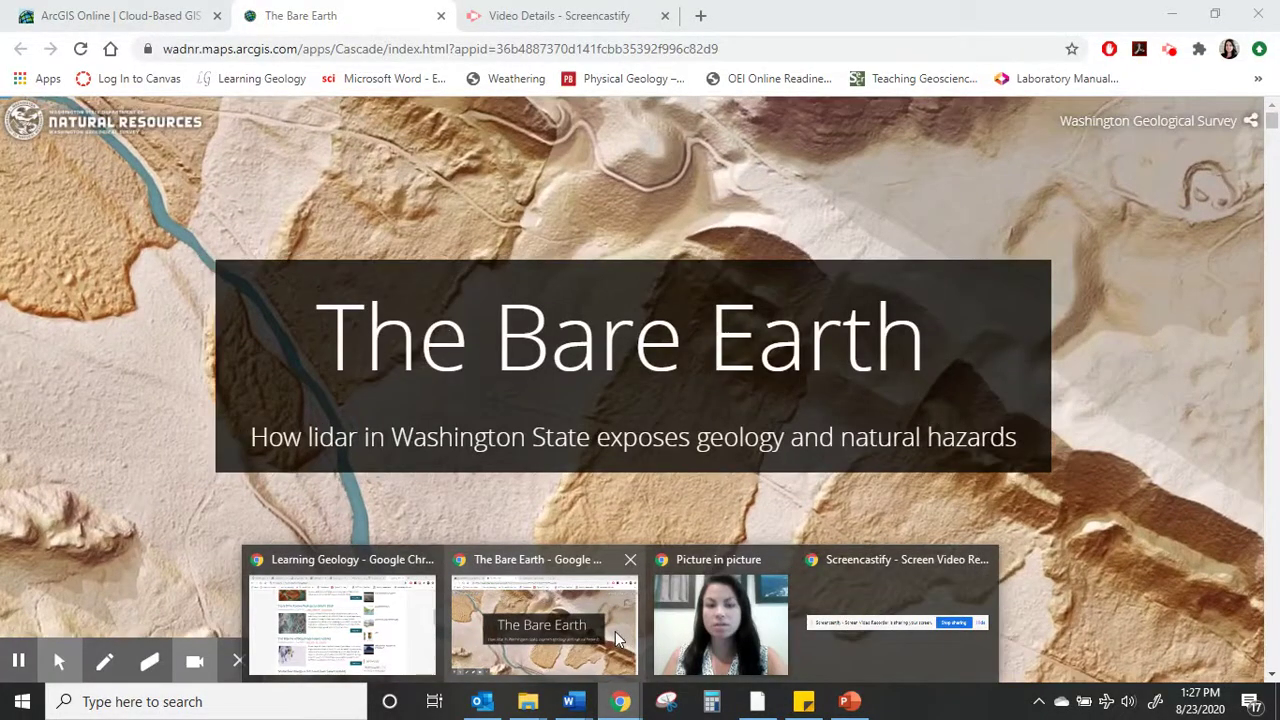
pyautogui.click(615, 631)
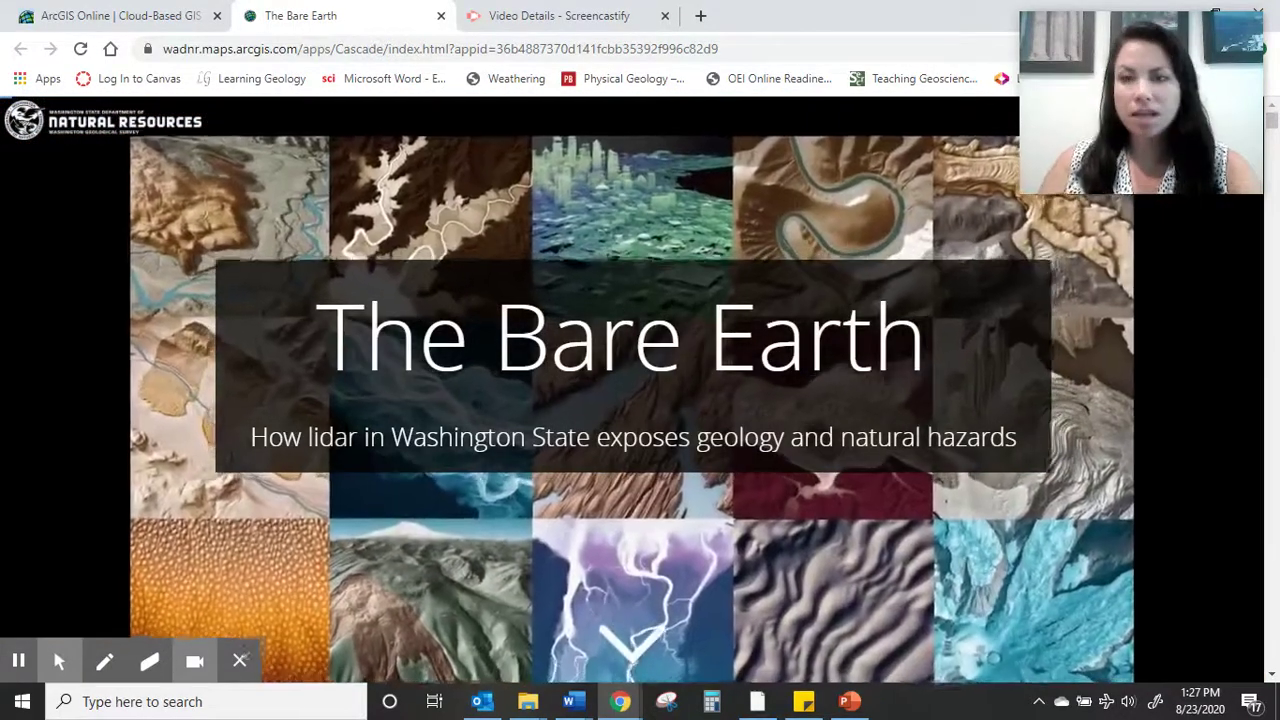
# Step: Read down The Bare Earth introduction, past the lidar products diagram, to the Cowlitz River blended image
pyautogui.scroll(-1, 701, 331)
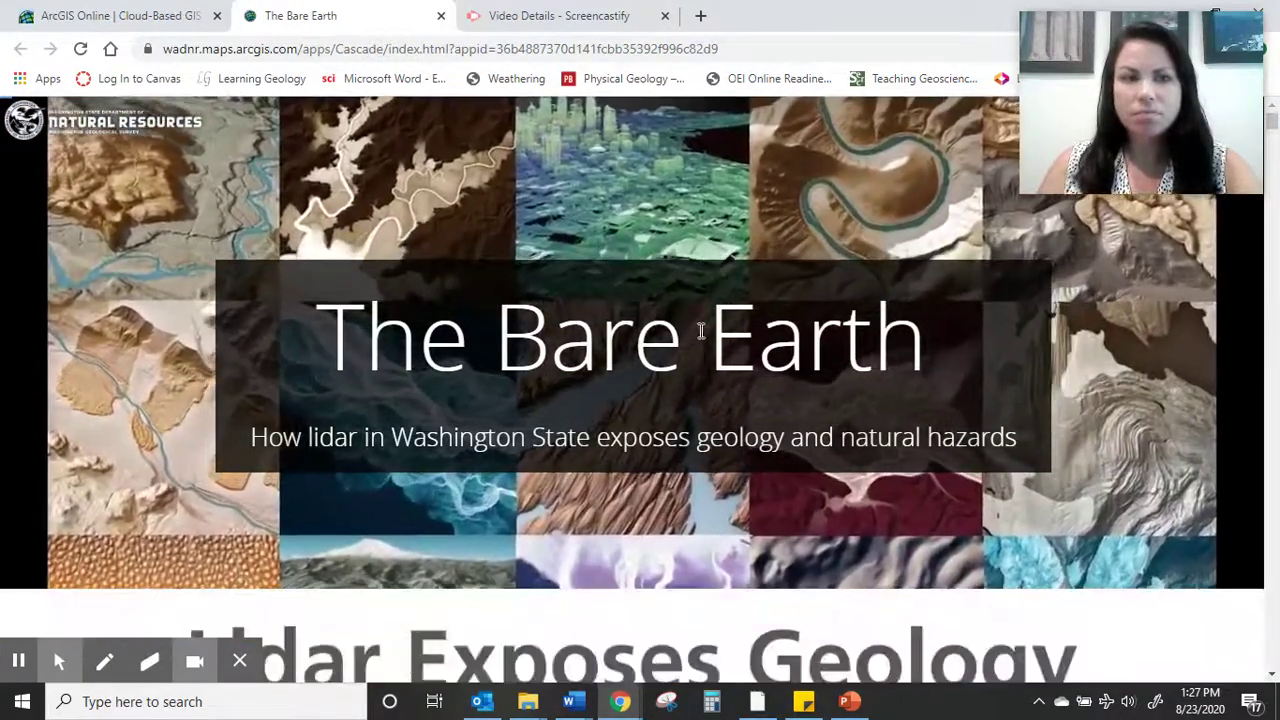
pyautogui.scroll(-3, 701, 331)
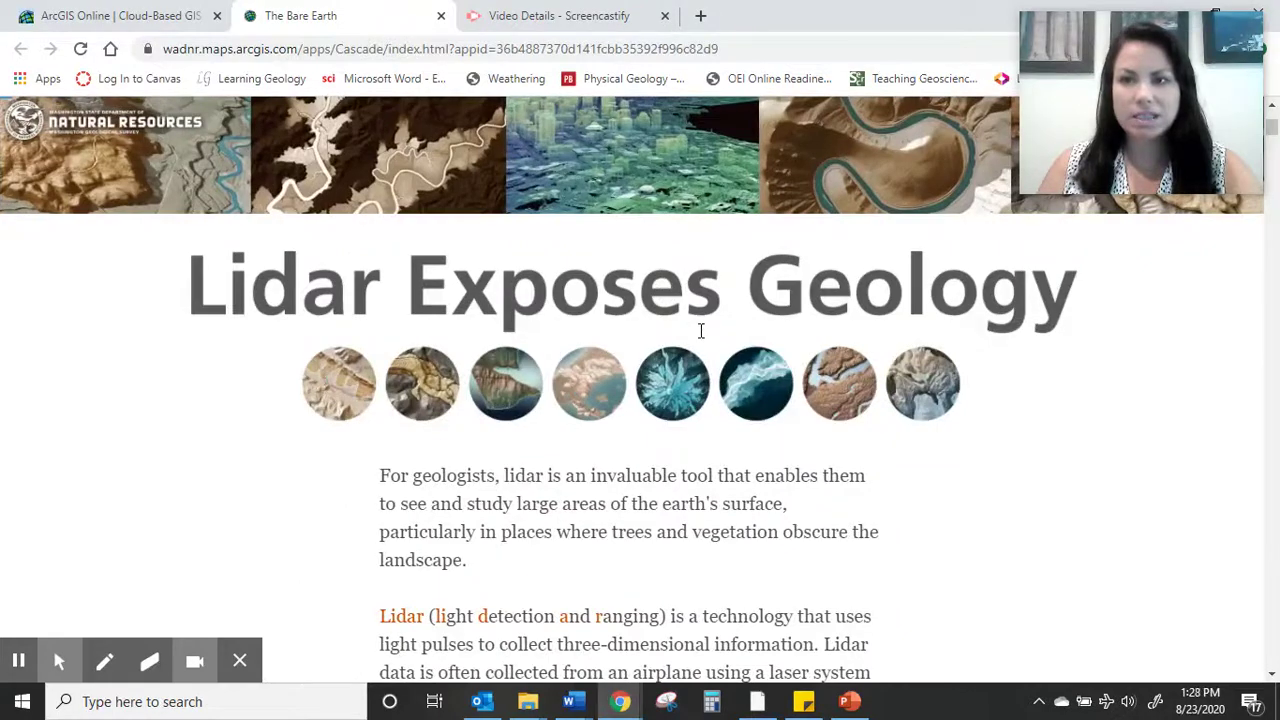
pyautogui.scroll(-1, 701, 331)
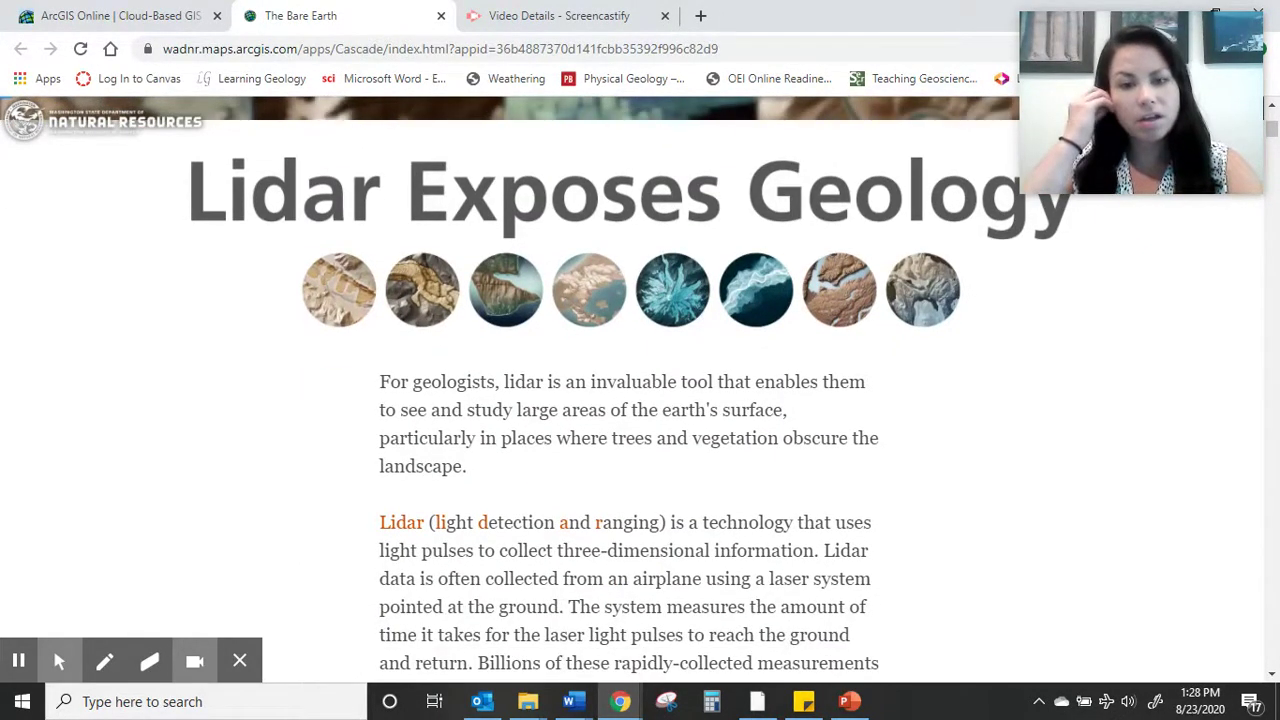
pyautogui.scroll(-6, 640, 400)
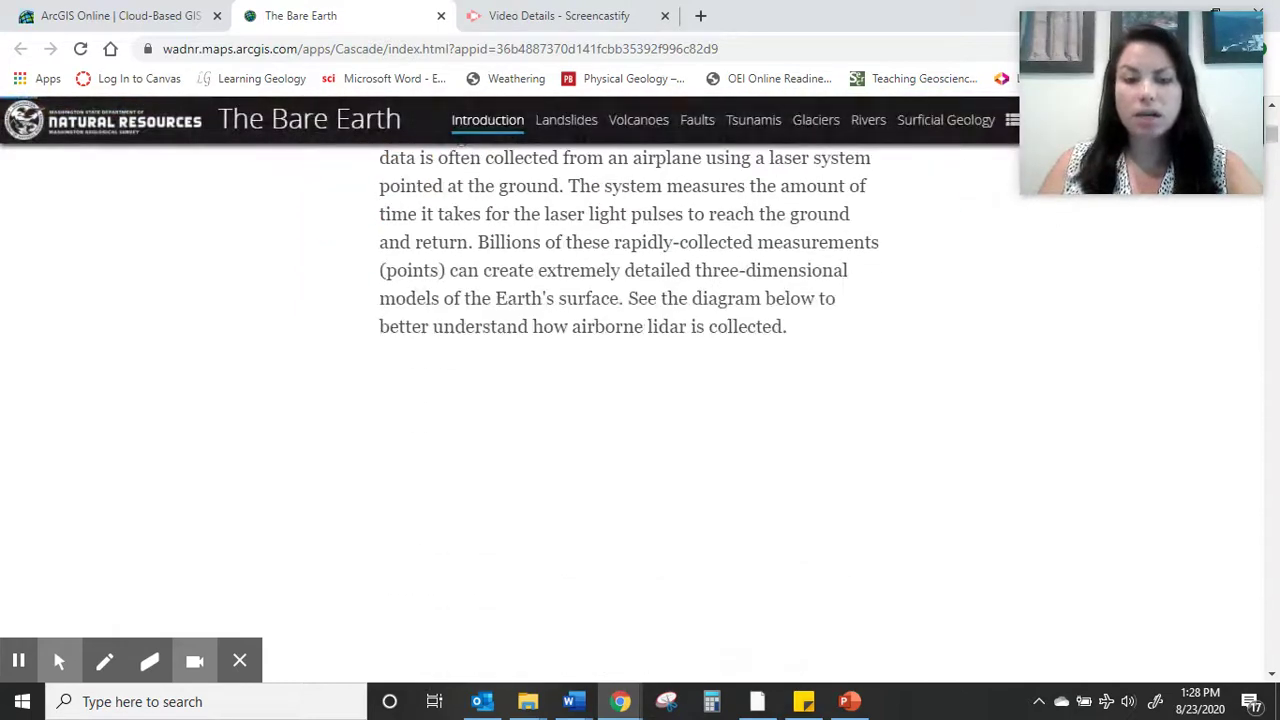
pyautogui.scroll(-5, 700, 338)
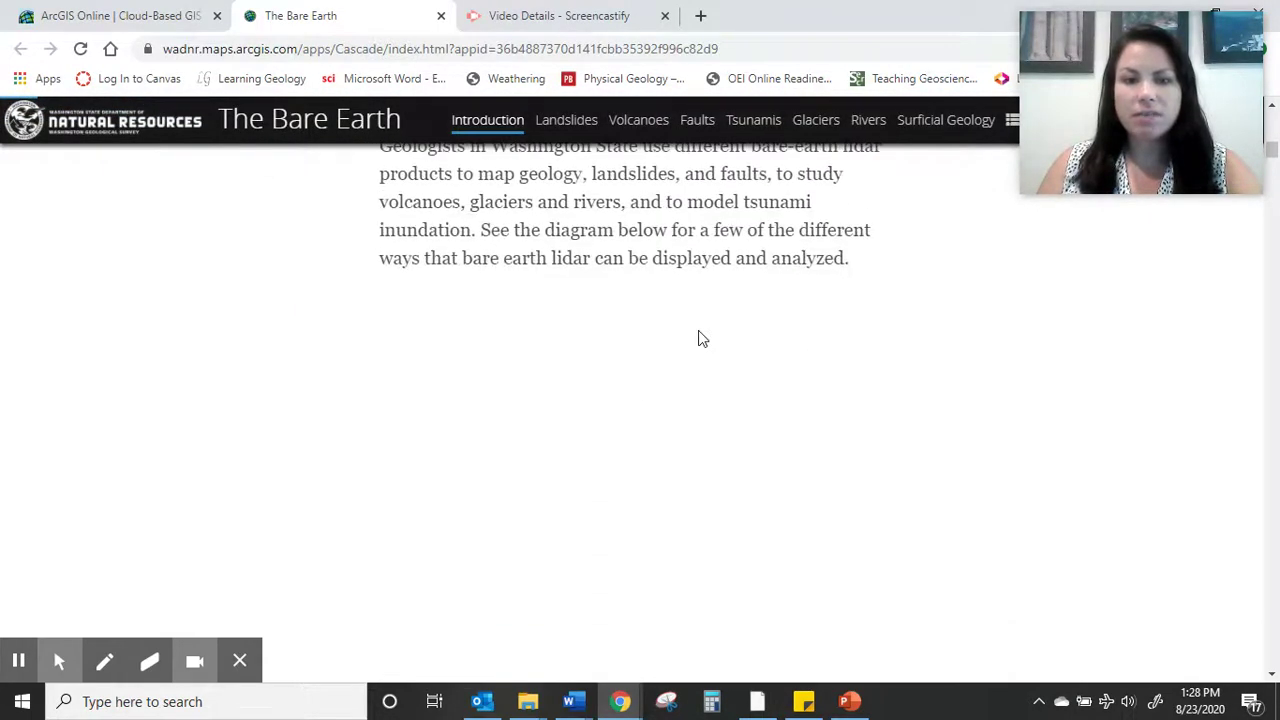
pyautogui.scroll(1, 640, 400)
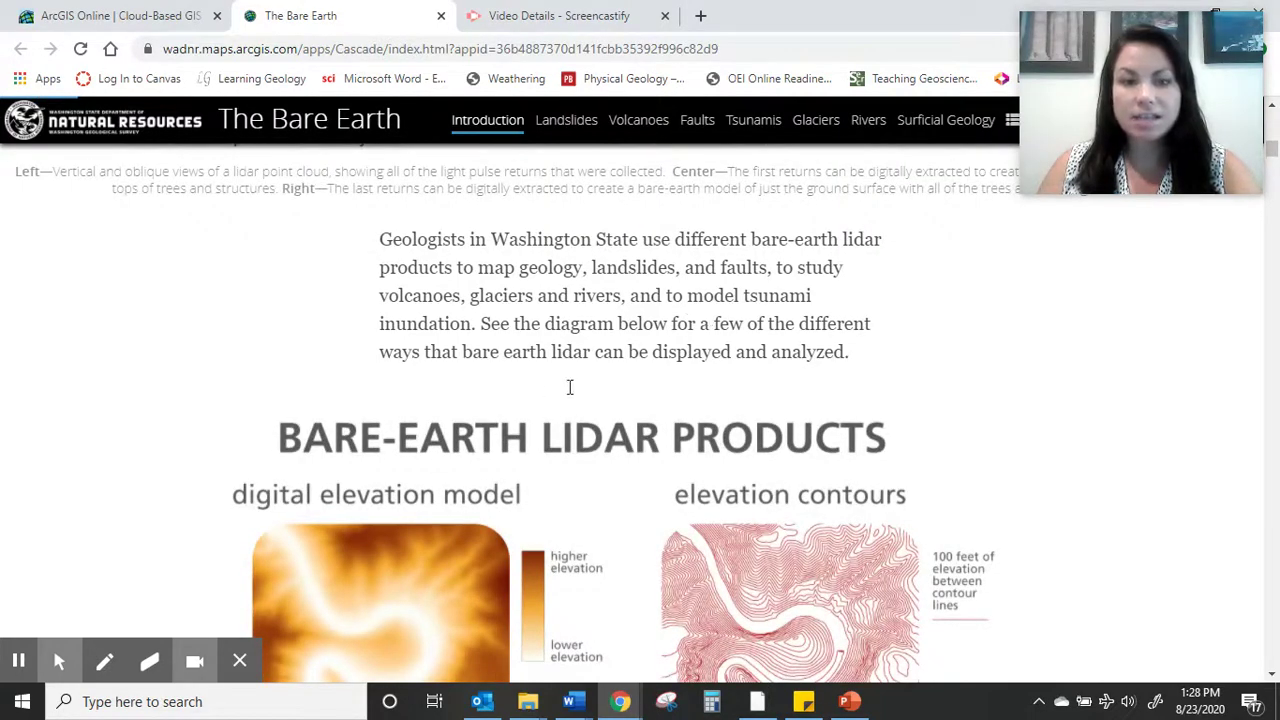
pyautogui.scroll(-1, 862, 392)
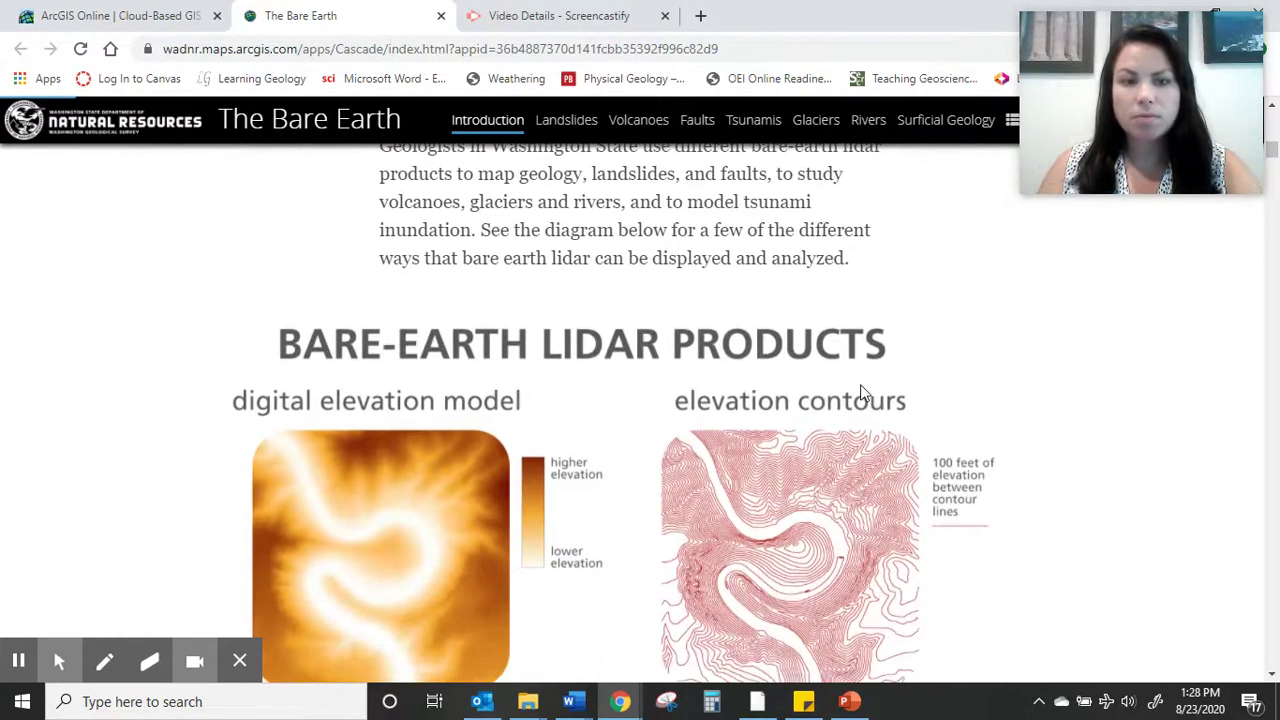
pyautogui.scroll(-1, 862, 392)
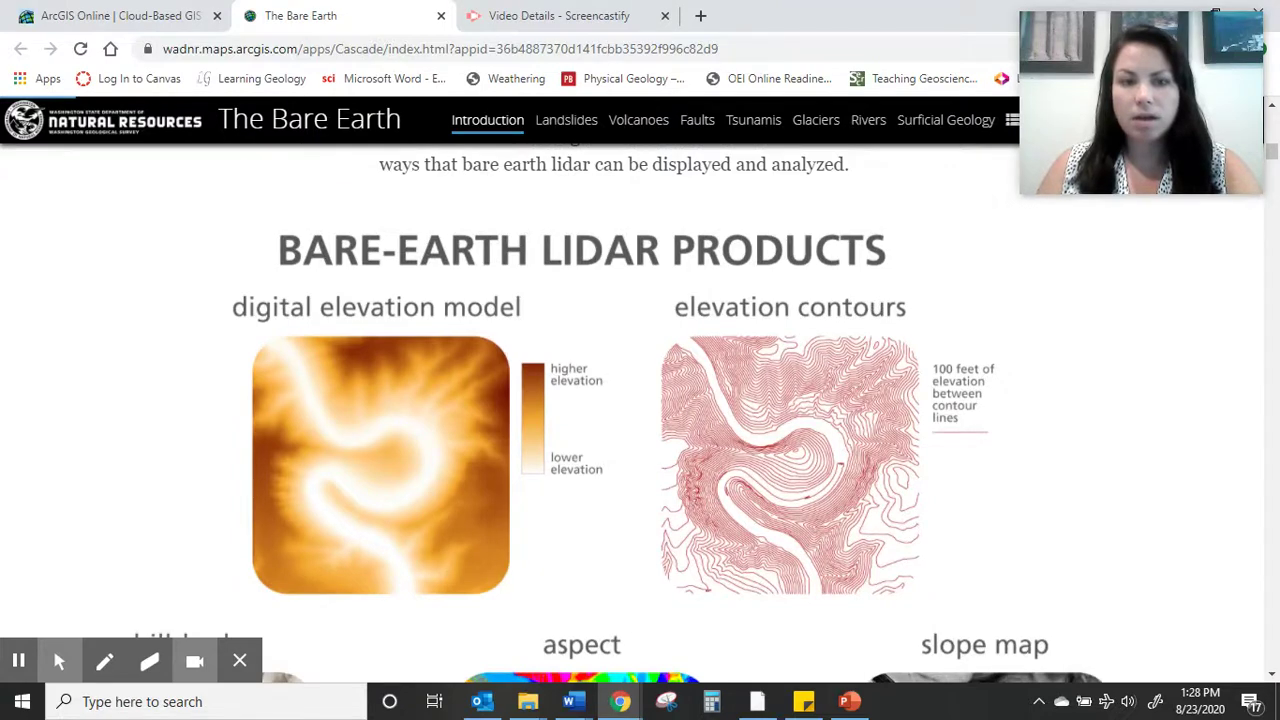
pyautogui.scroll(-1, 766, 414)
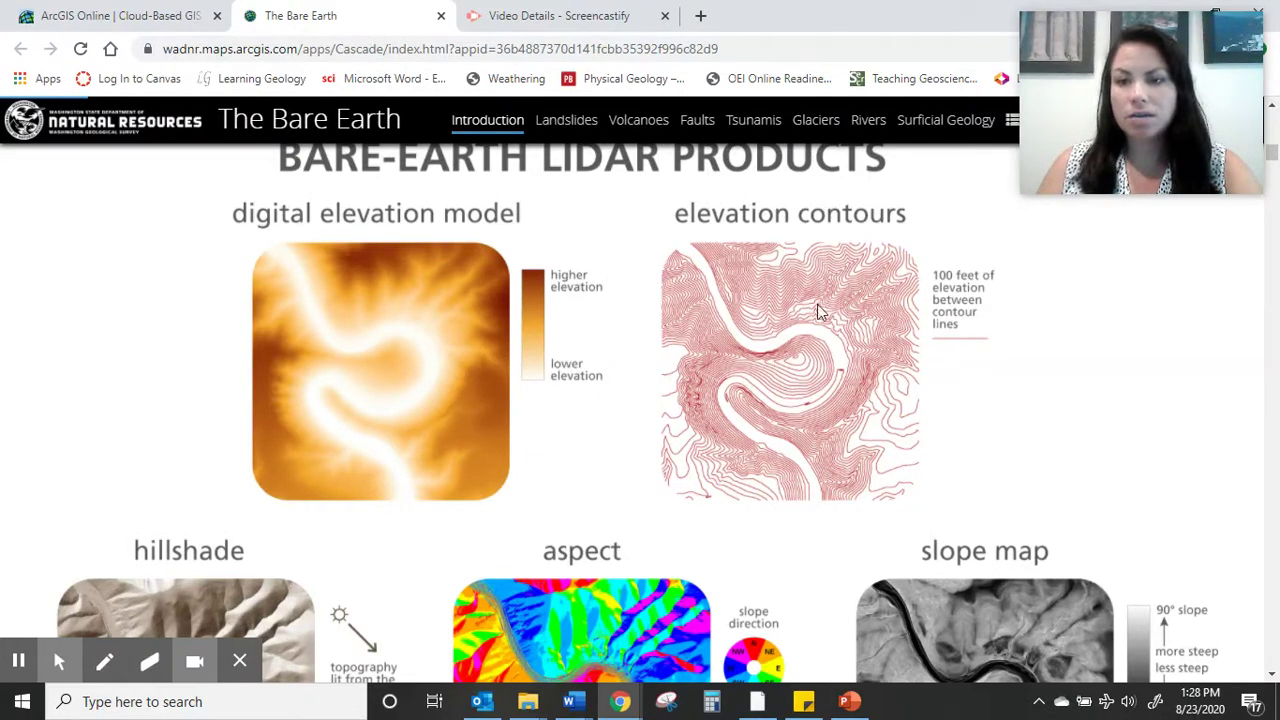
pyautogui.scroll(-1, 791, 367)
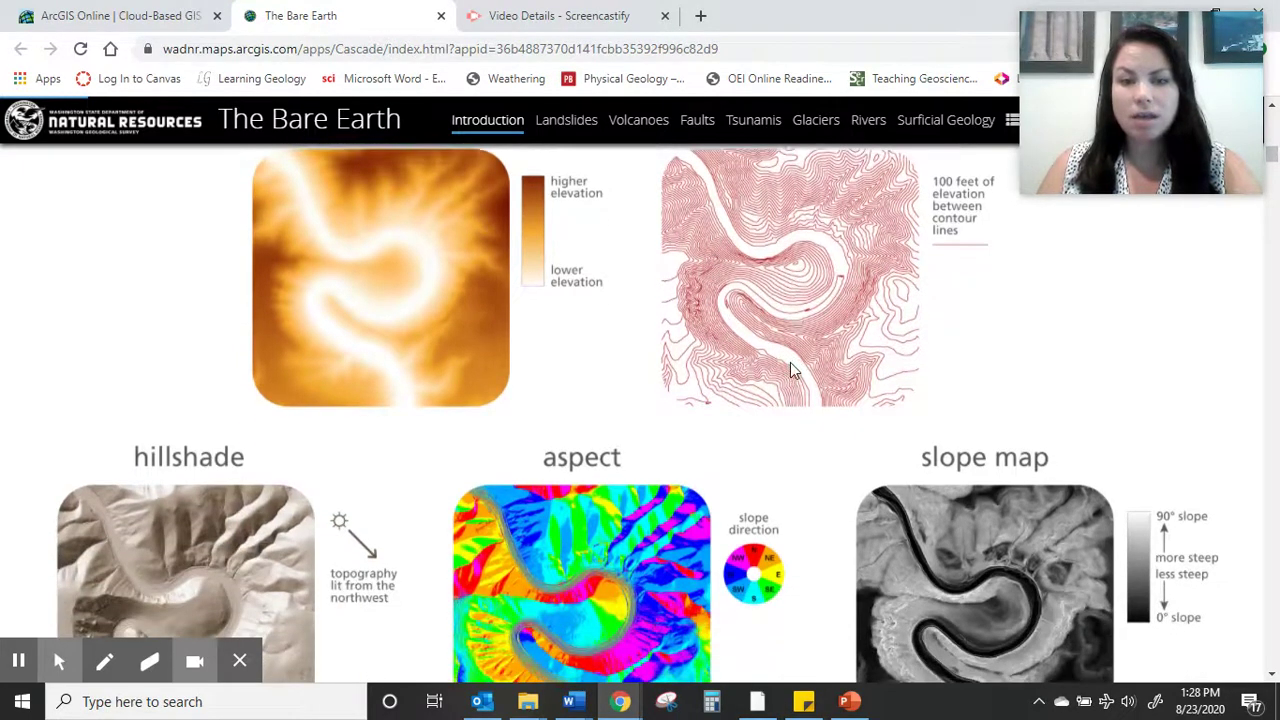
pyautogui.scroll(-2, 791, 370)
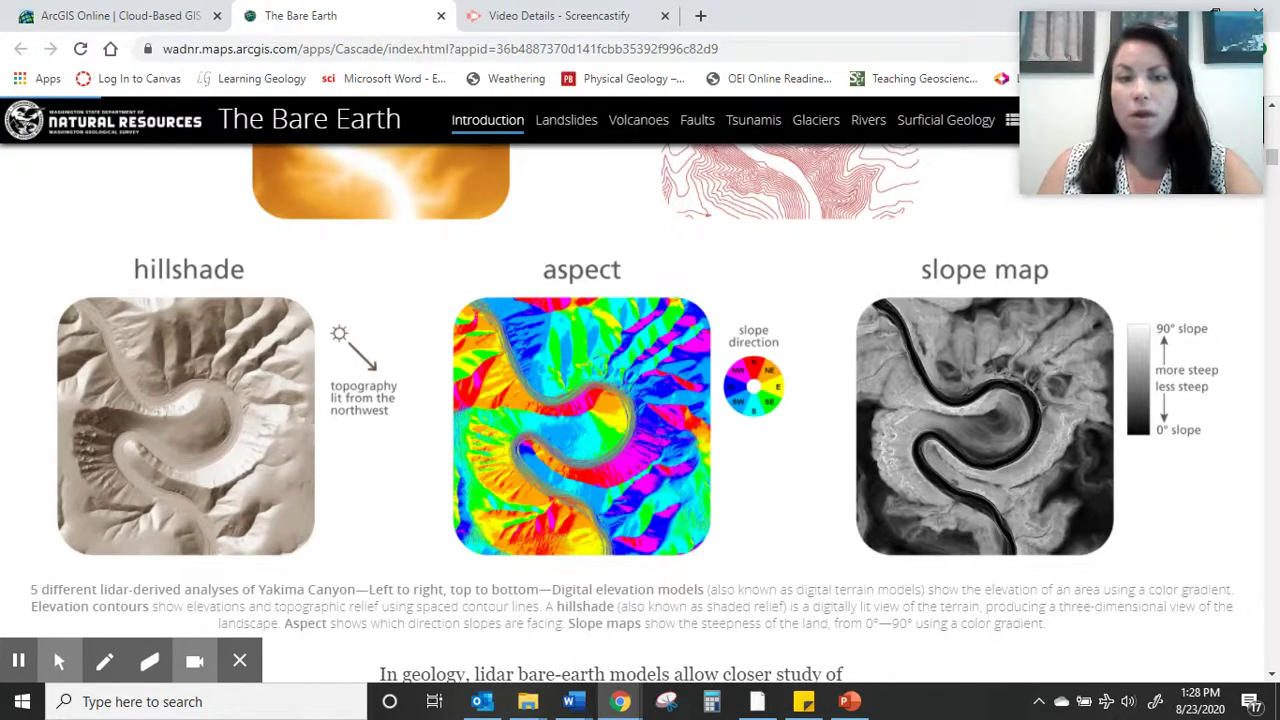
pyautogui.scroll(-4, 640, 400)
pyautogui.scroll(-3, 955, 400)
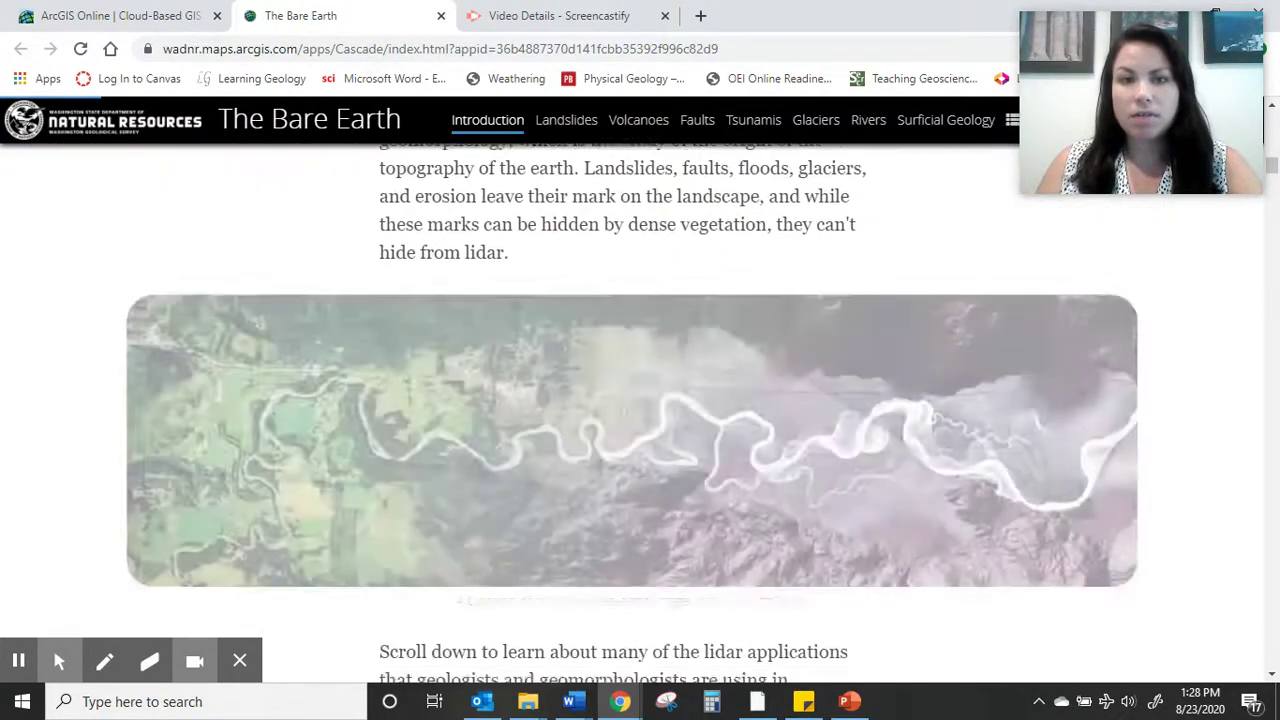
pyautogui.scroll(-1, 955, 400)
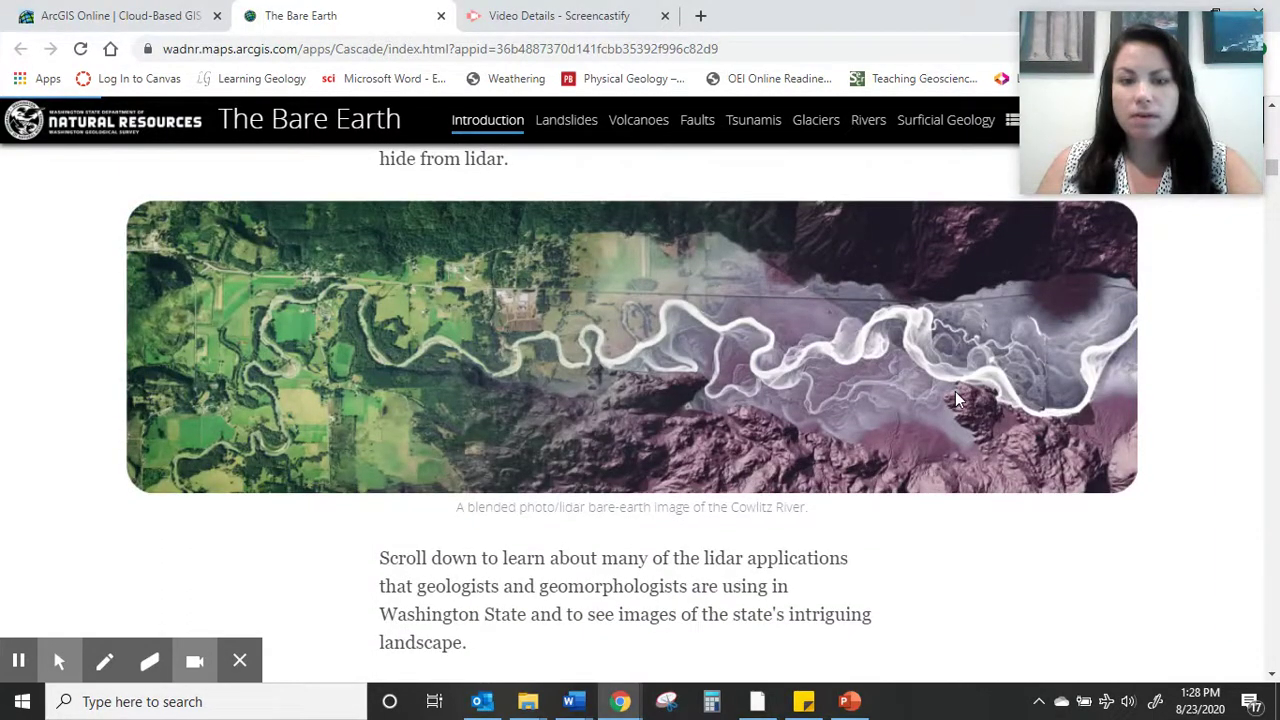
pyautogui.scroll(-1, 967, 388)
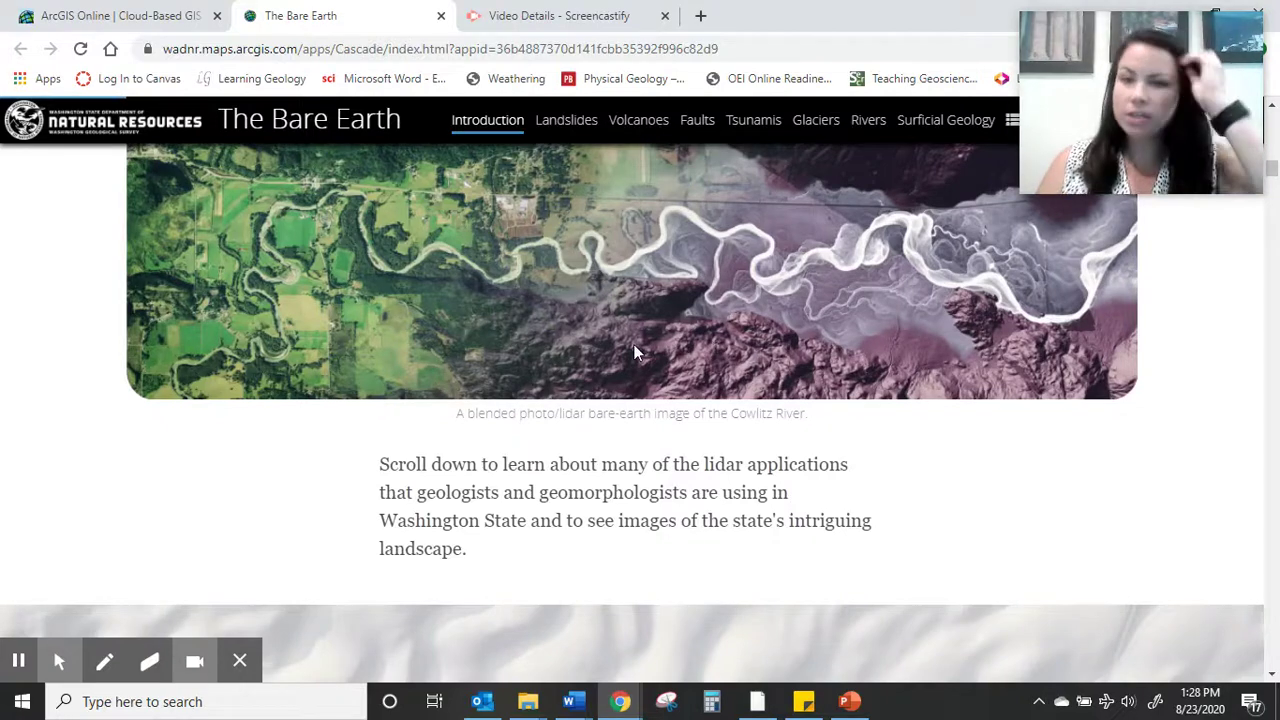
# Step: Scroll into the Landslides section's lidar images, then return to PowerPoint's LIDAR in Geology slide
pyautogui.scroll(1, 632, 347)
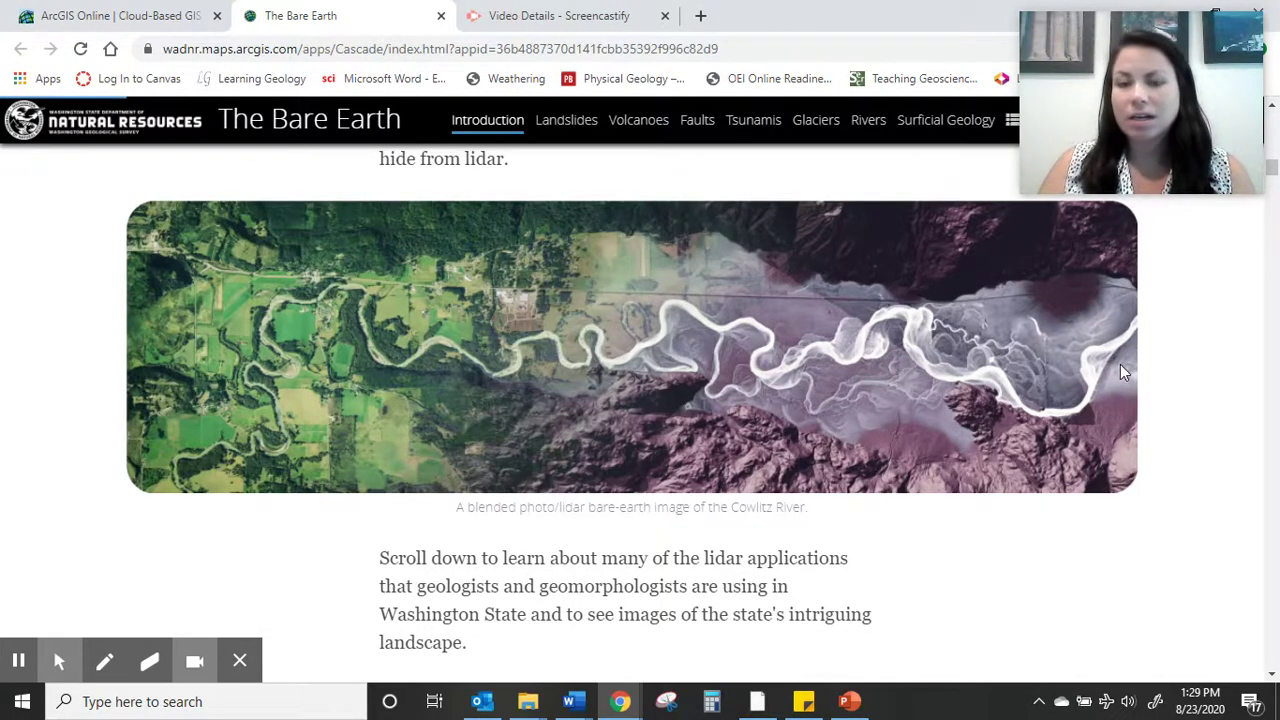
pyautogui.scroll(-4, 1046, 437)
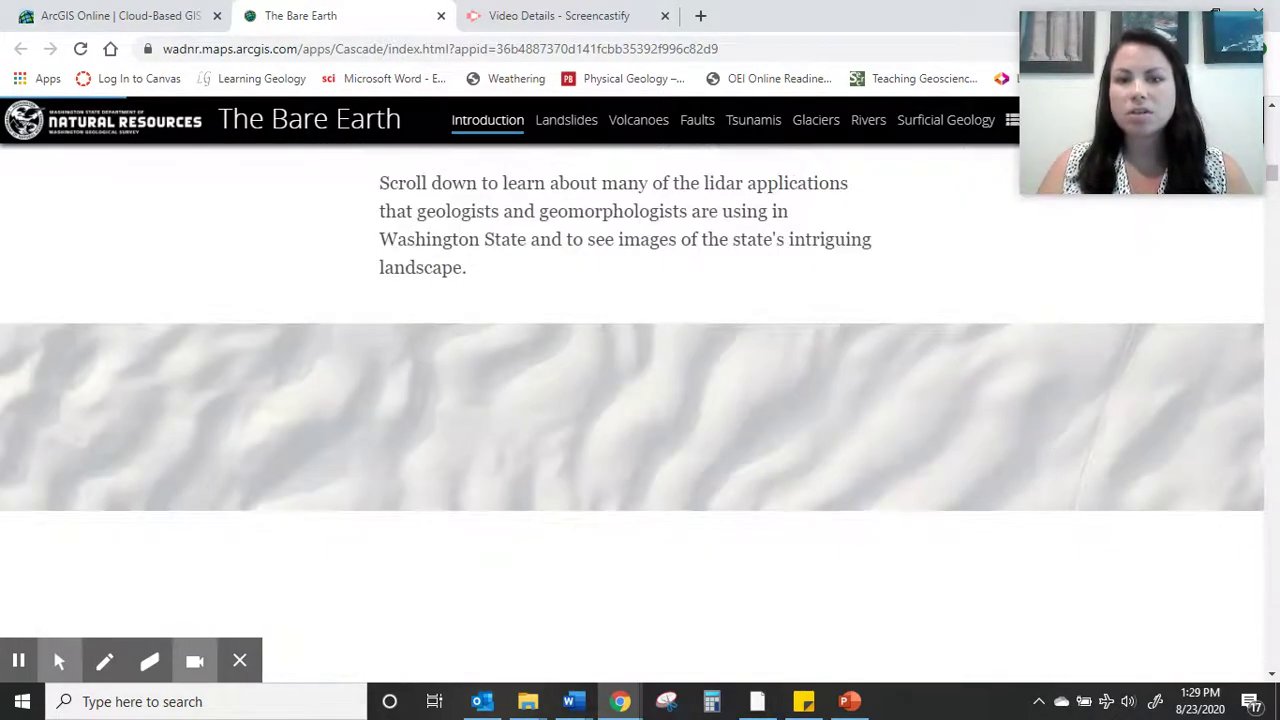
pyautogui.scroll(-5, 1046, 440)
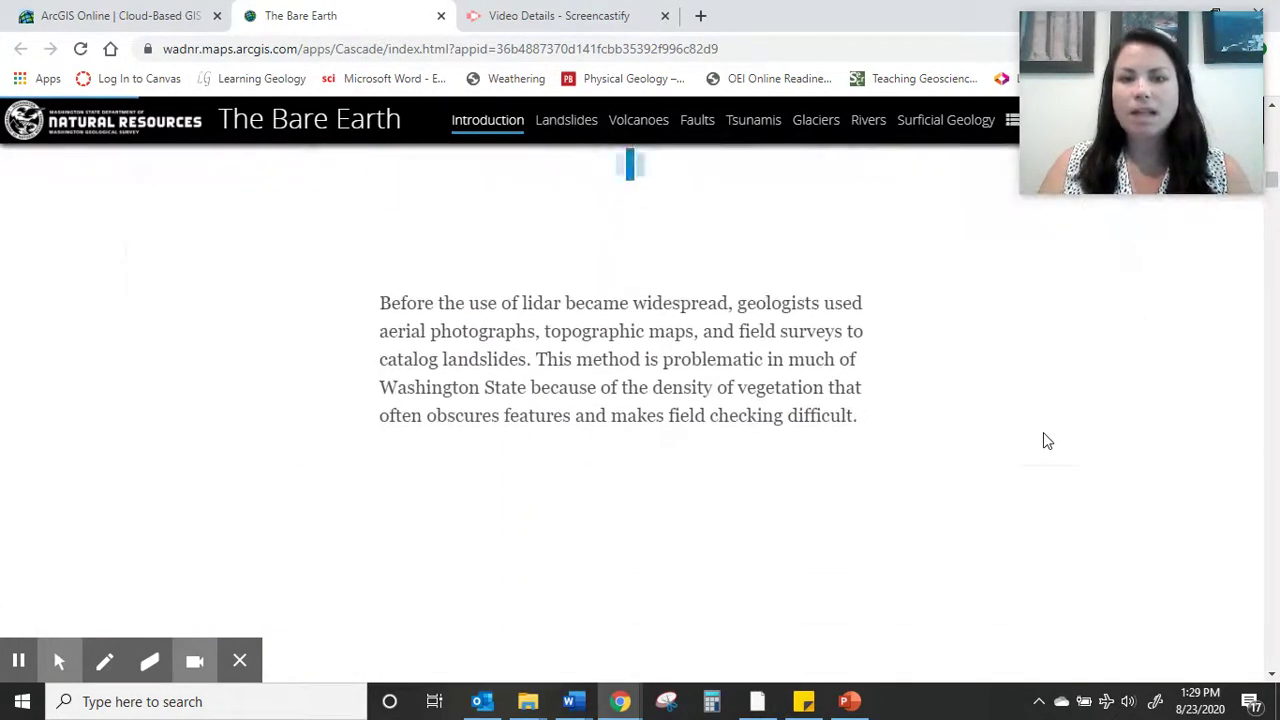
pyautogui.scroll(-1, 1047, 441)
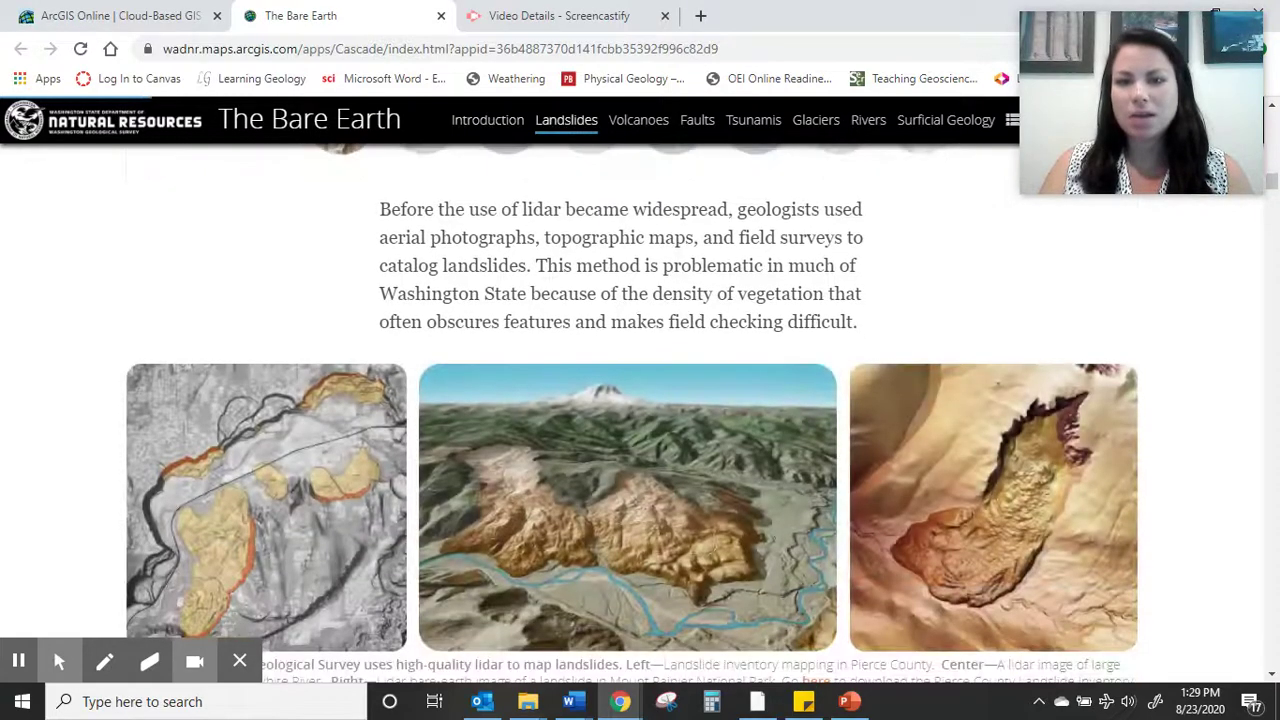
pyautogui.scroll(-1, 640, 410)
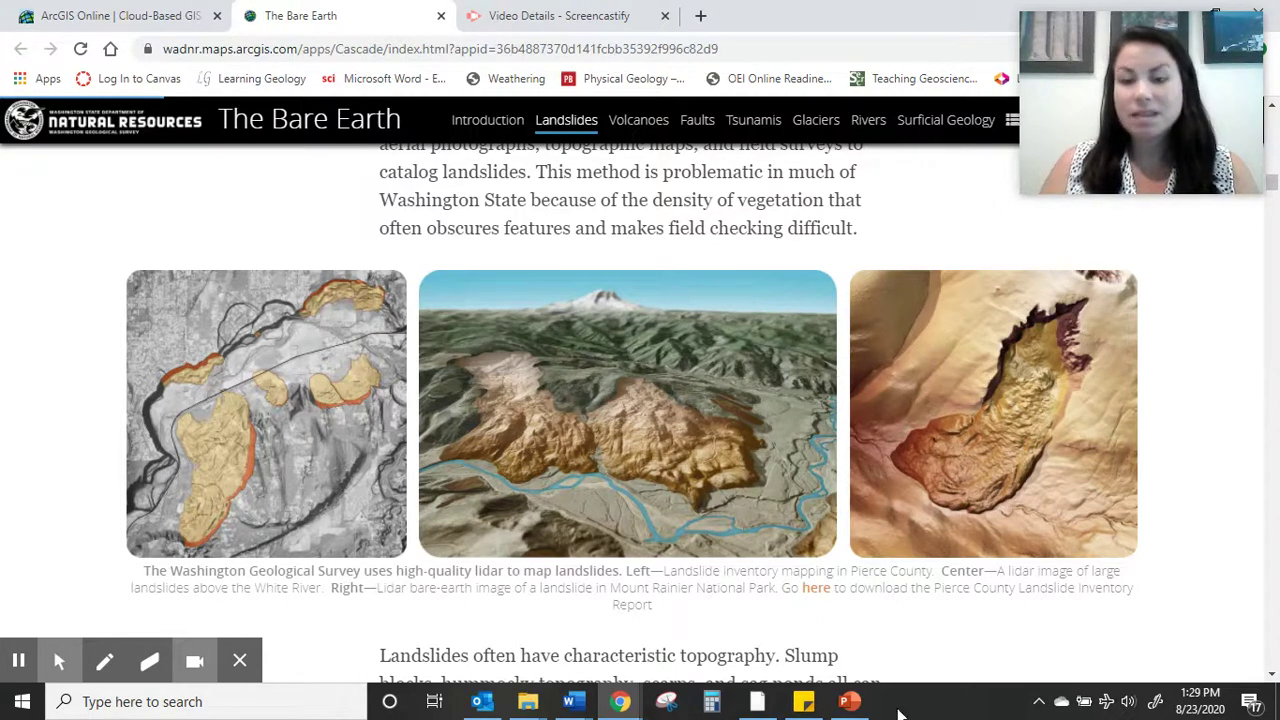
pyautogui.click(849, 701)
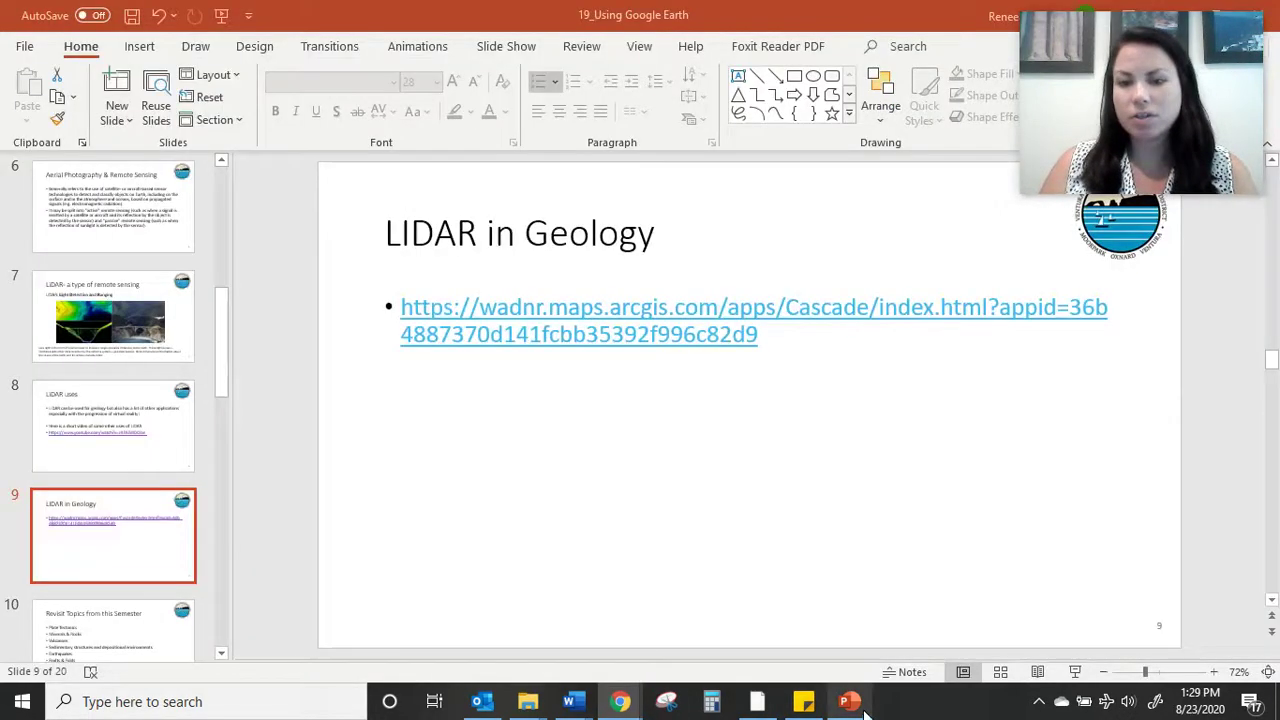
# Step: Show slide 10, Revisit Topics from this Semester, then switch to Google Earth Pro
pyautogui.click(150, 625)
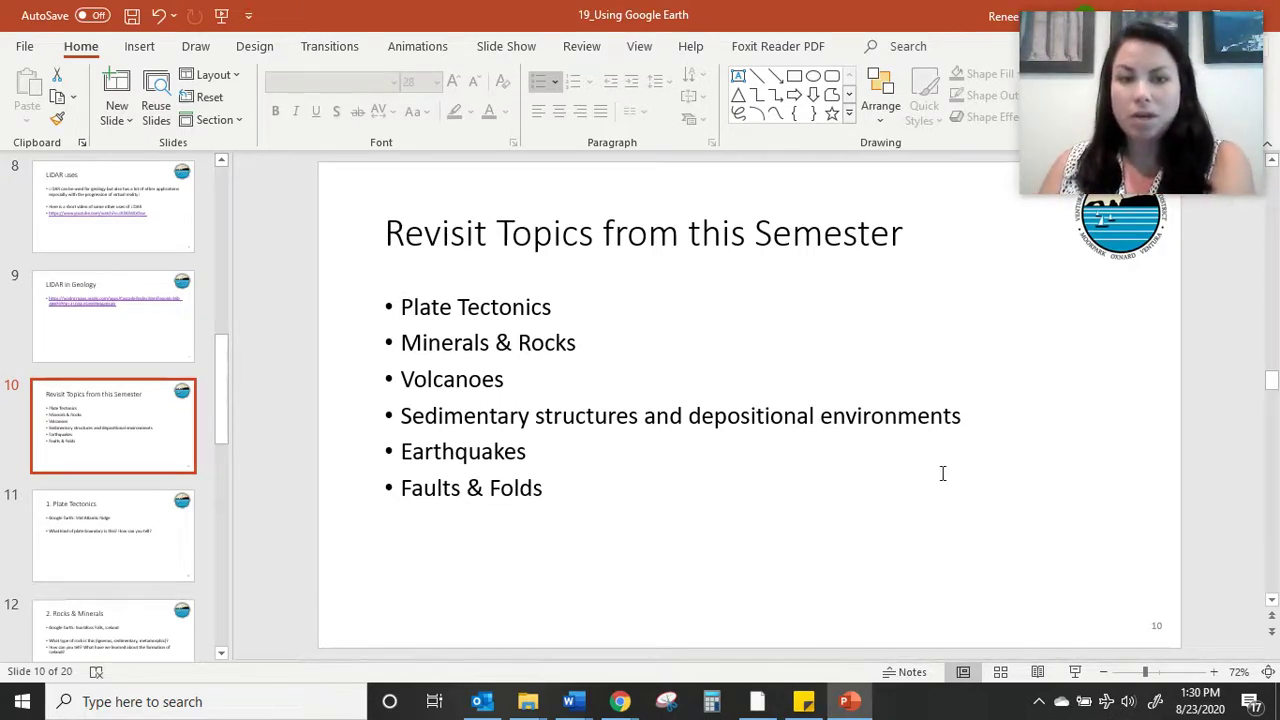
pyautogui.click(757, 701)
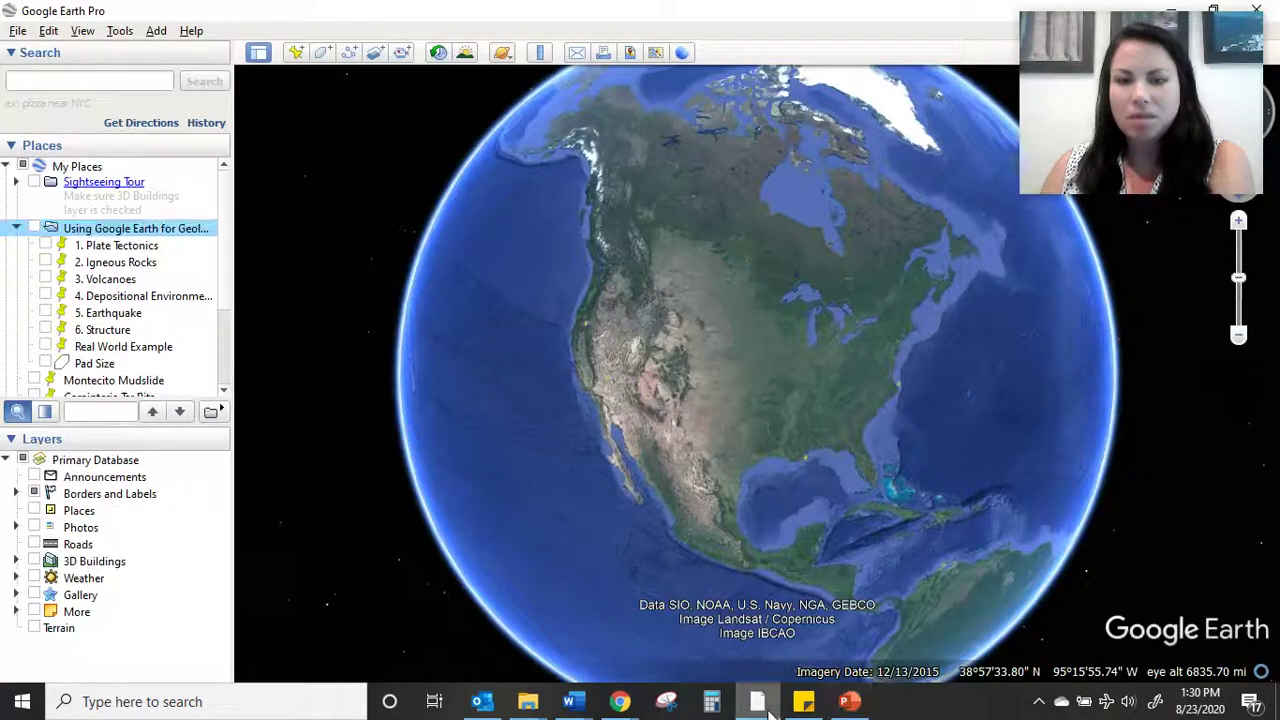
# Step: Fly to 1. Plate Tectonics, explore the Atlantic seafloor between Brazil and Africa, then fly to 2. Igneous Rocks
pyautogui.doubleClick(141, 248)
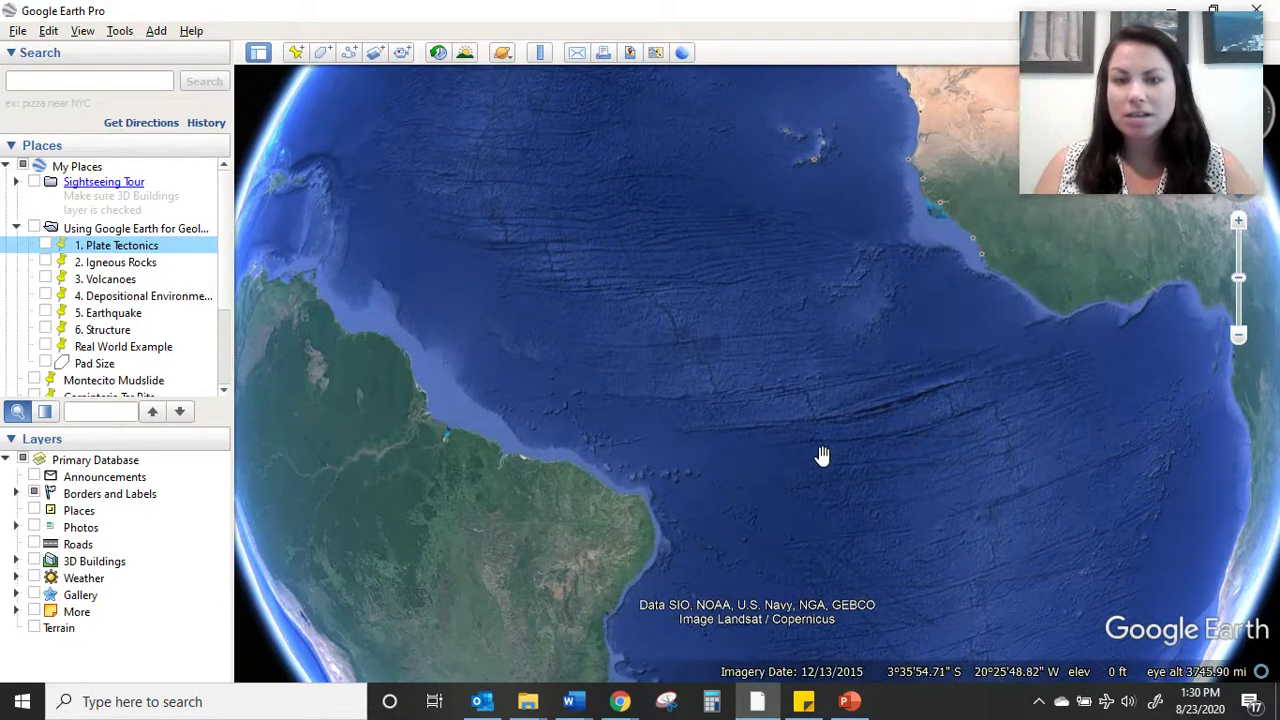
pyautogui.moveTo(821, 456); pyautogui.dragTo(706, 402)
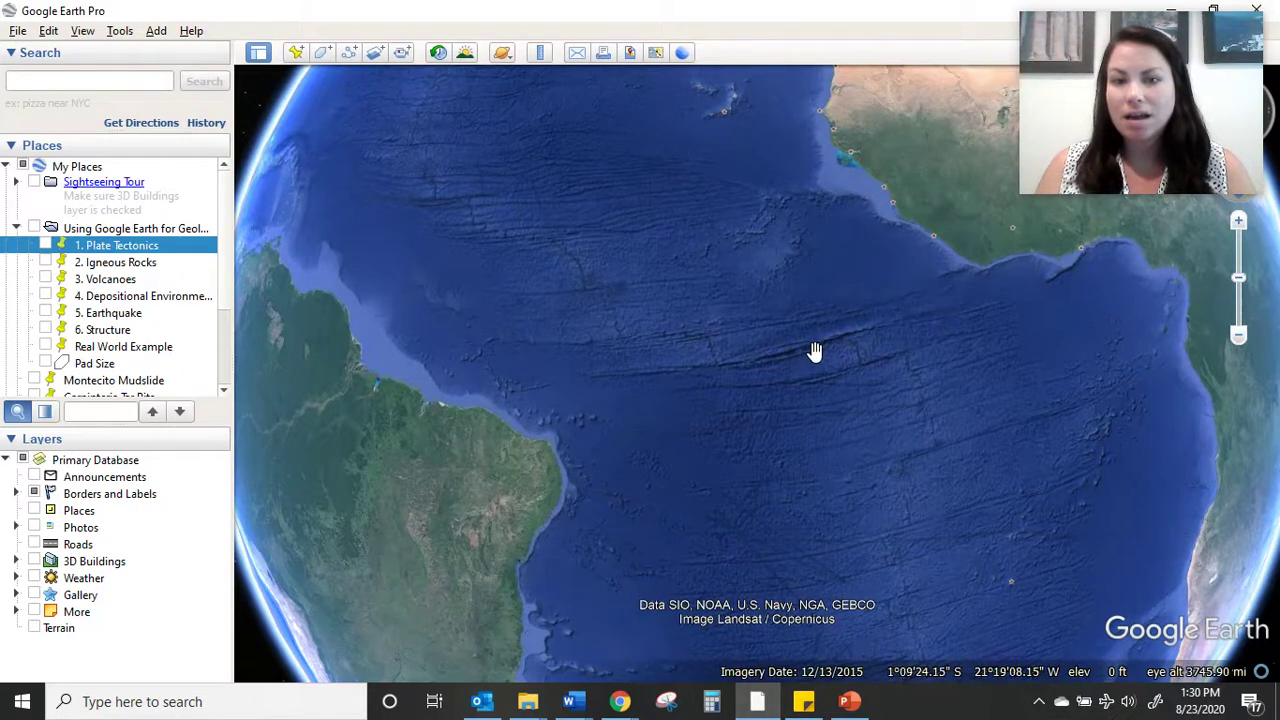
pyautogui.scroll(-3, 863, 354)
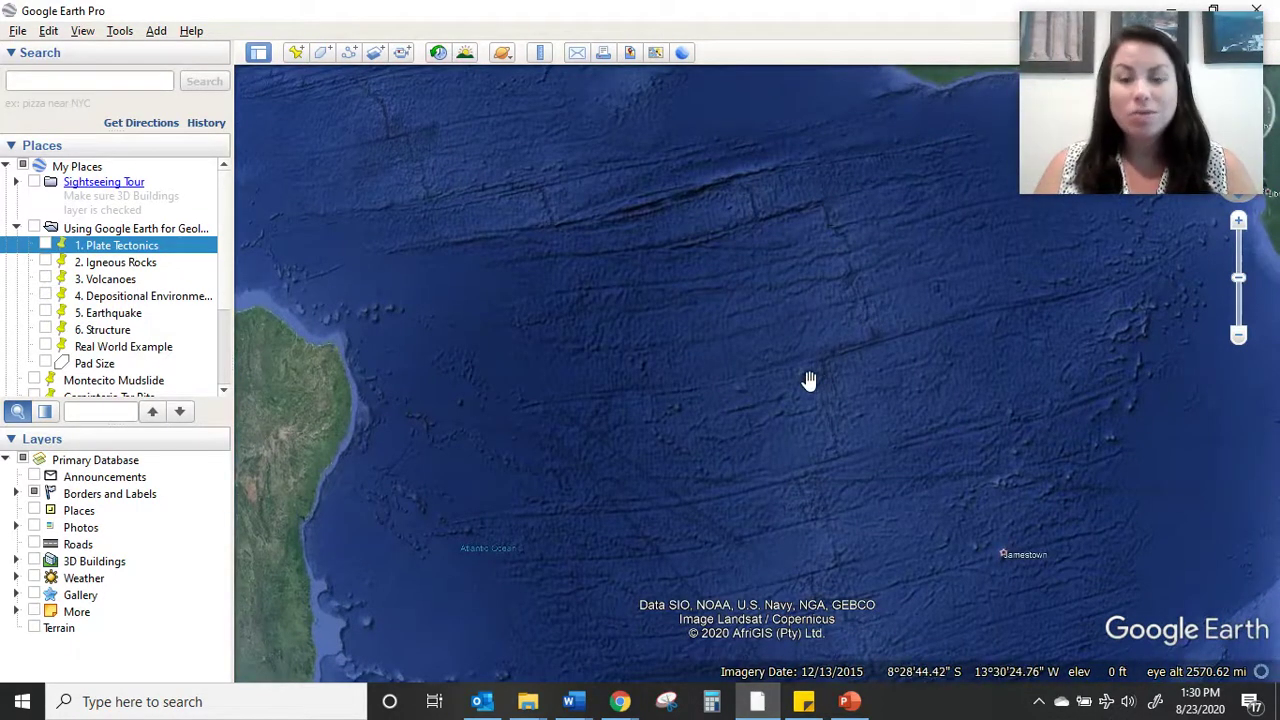
pyautogui.moveTo(825, 427); pyautogui.dragTo(823, 350)
pyautogui.scroll(-3, 822, 358)
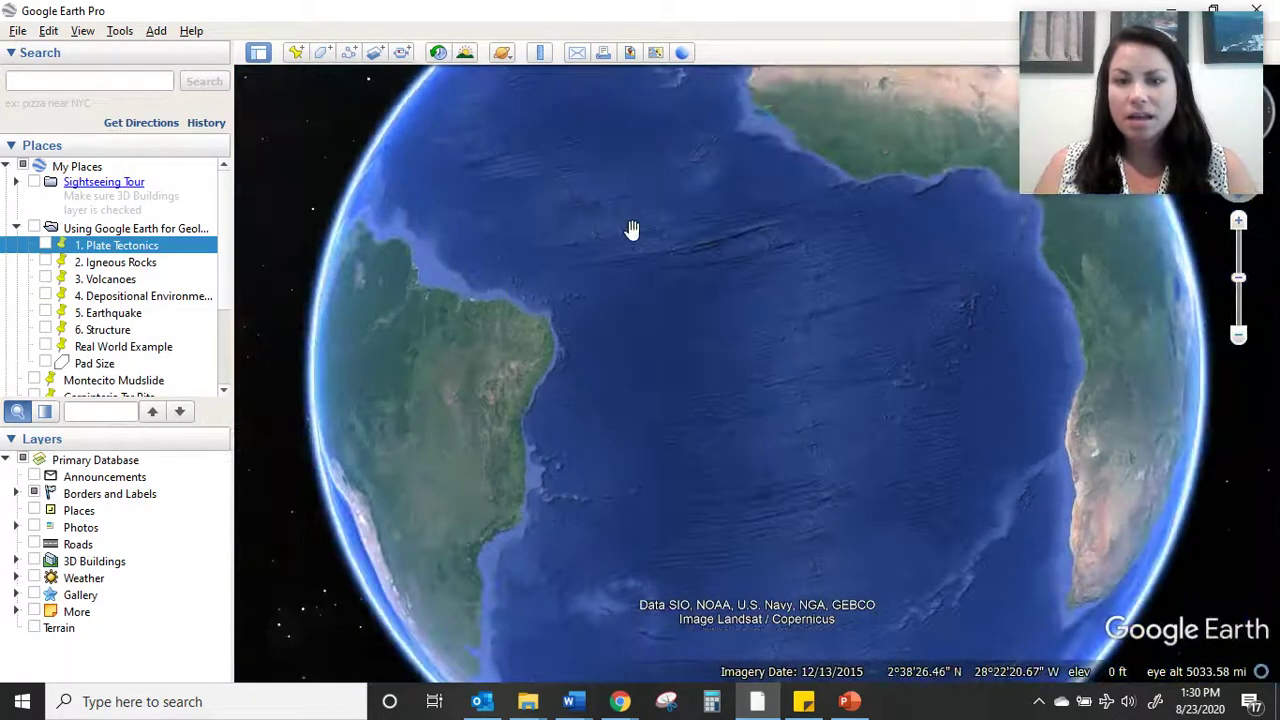
pyautogui.moveTo(631, 230); pyautogui.dragTo(726, 200)
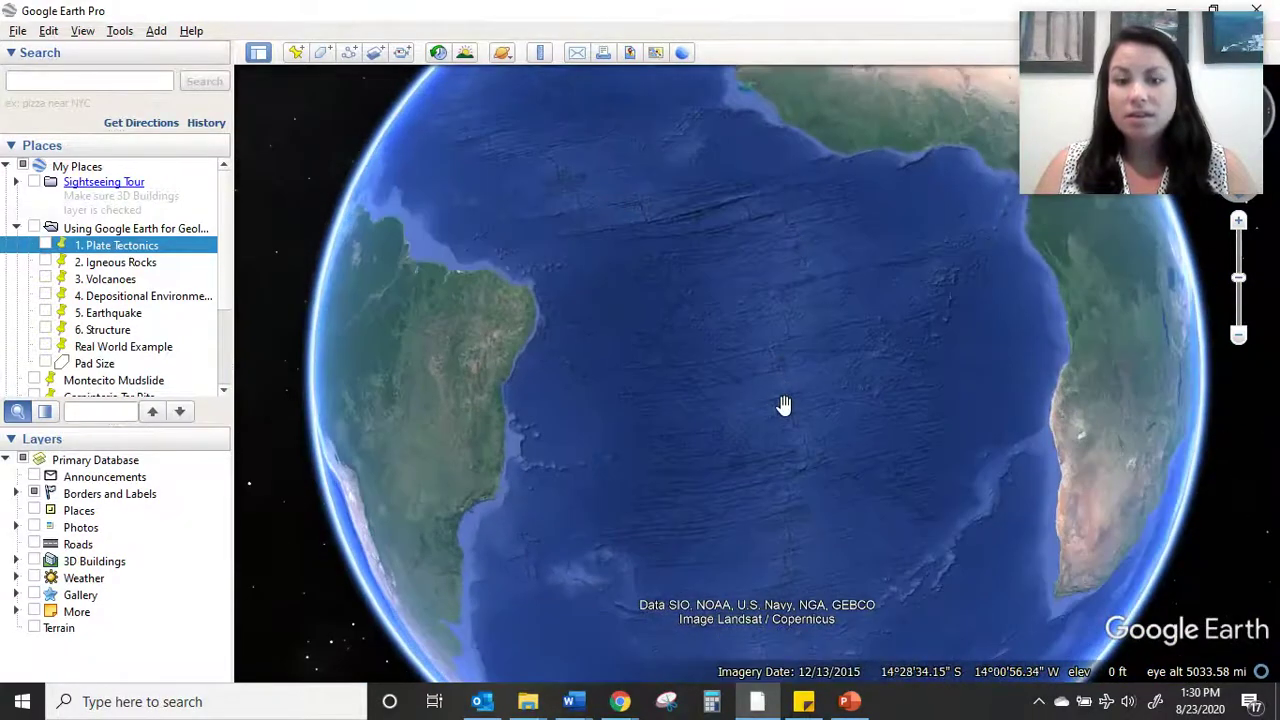
pyautogui.moveTo(783, 406); pyautogui.dragTo(760, 227)
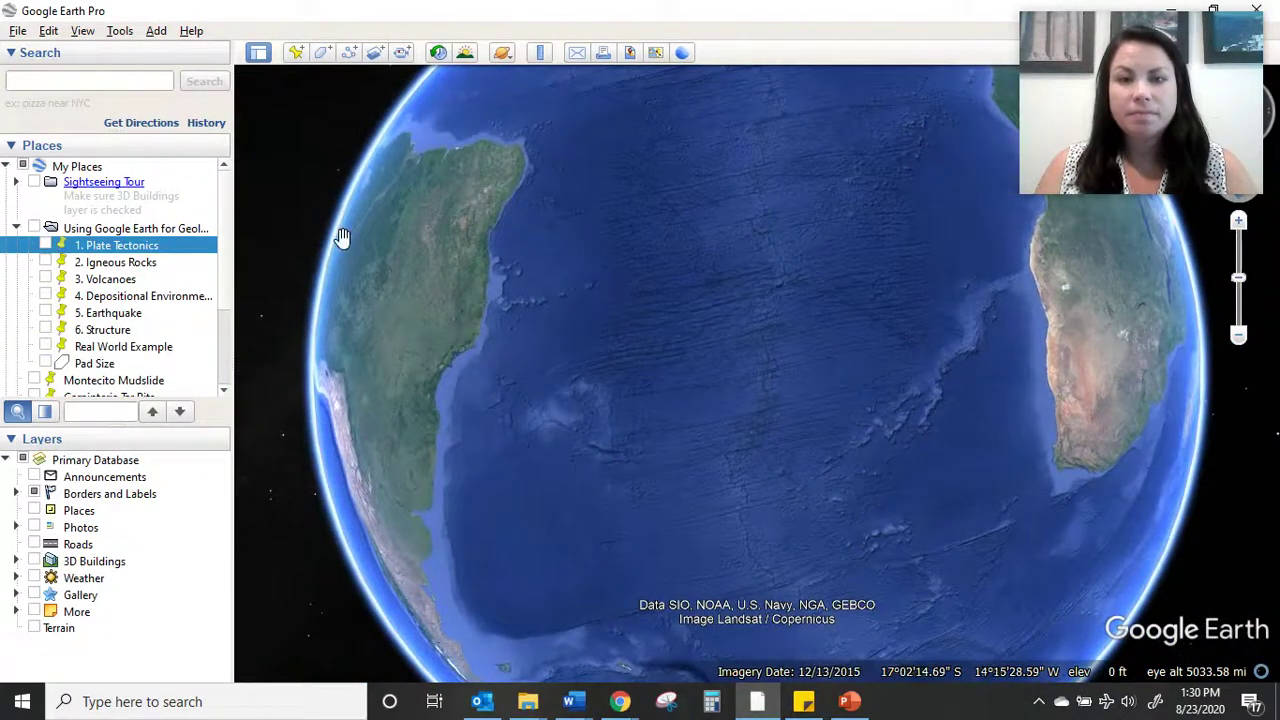
pyautogui.doubleClick(135, 263)
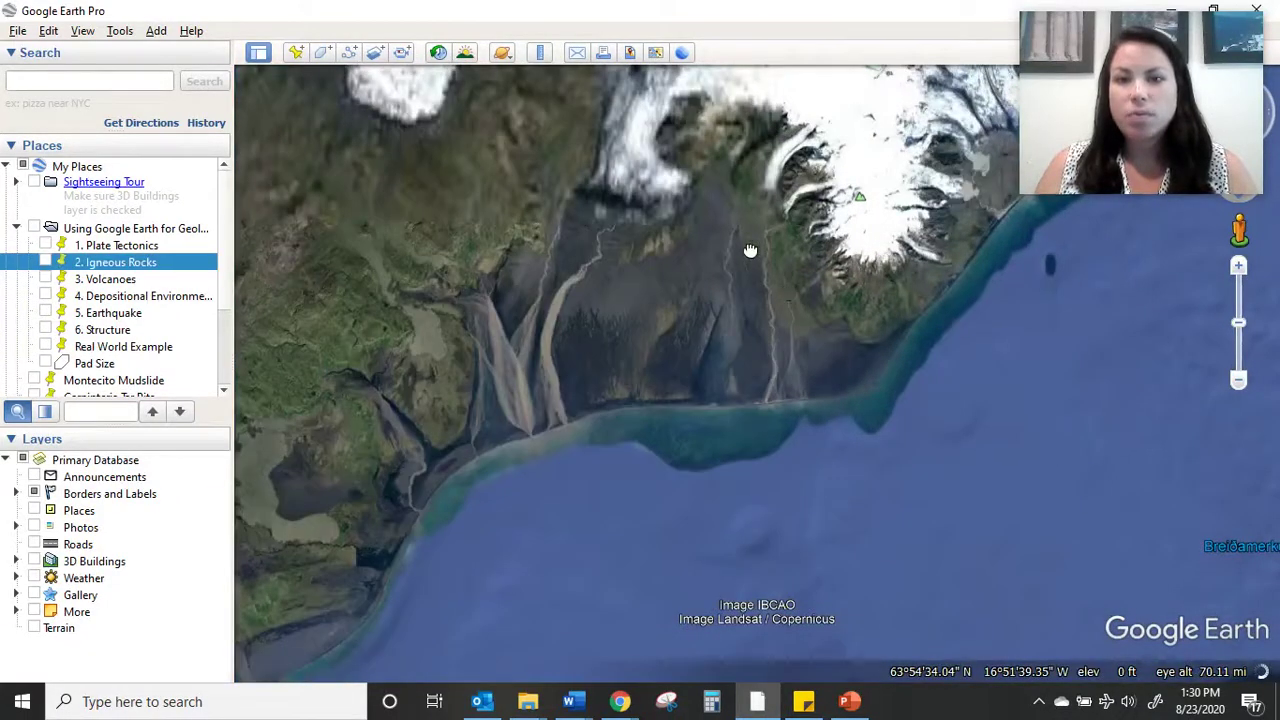
# Step: Zoom over southern Iceland and view, then close, the Hvannadalshnúkur peak's information
pyautogui.scroll(-4, 758, 322)
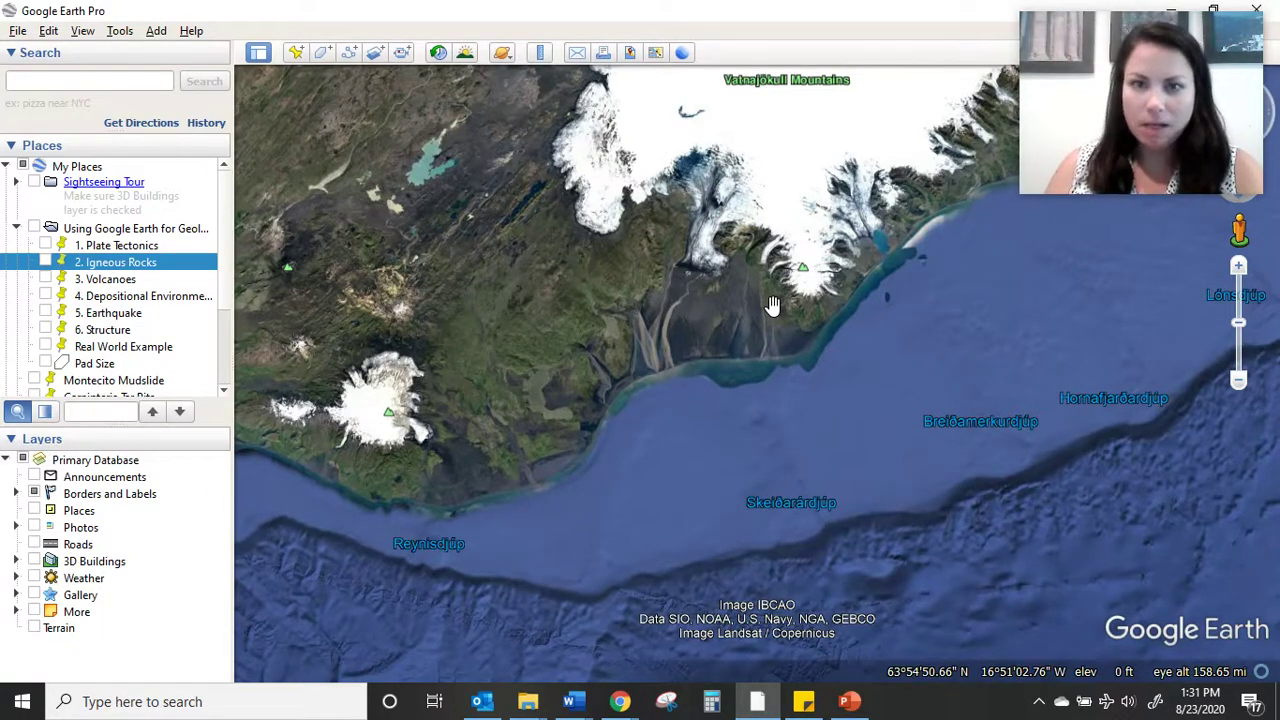
pyautogui.scroll(-3, 778, 300)
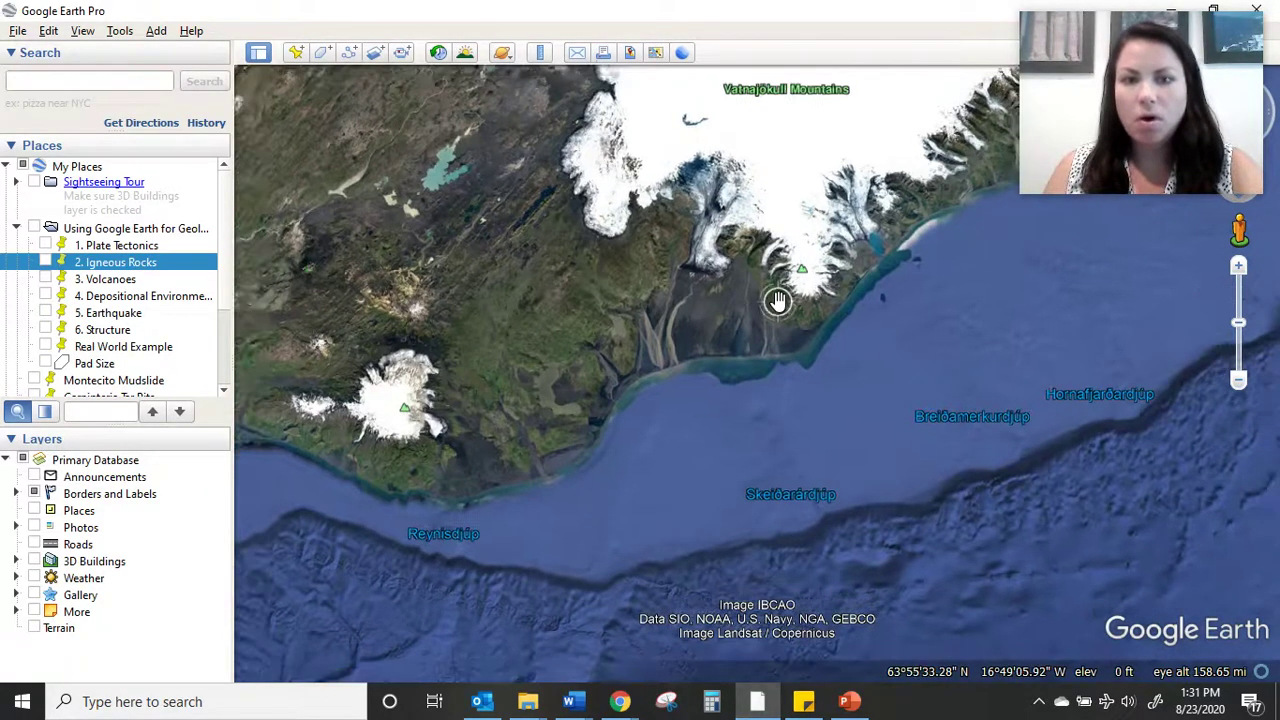
pyautogui.scroll(4, 760, 360)
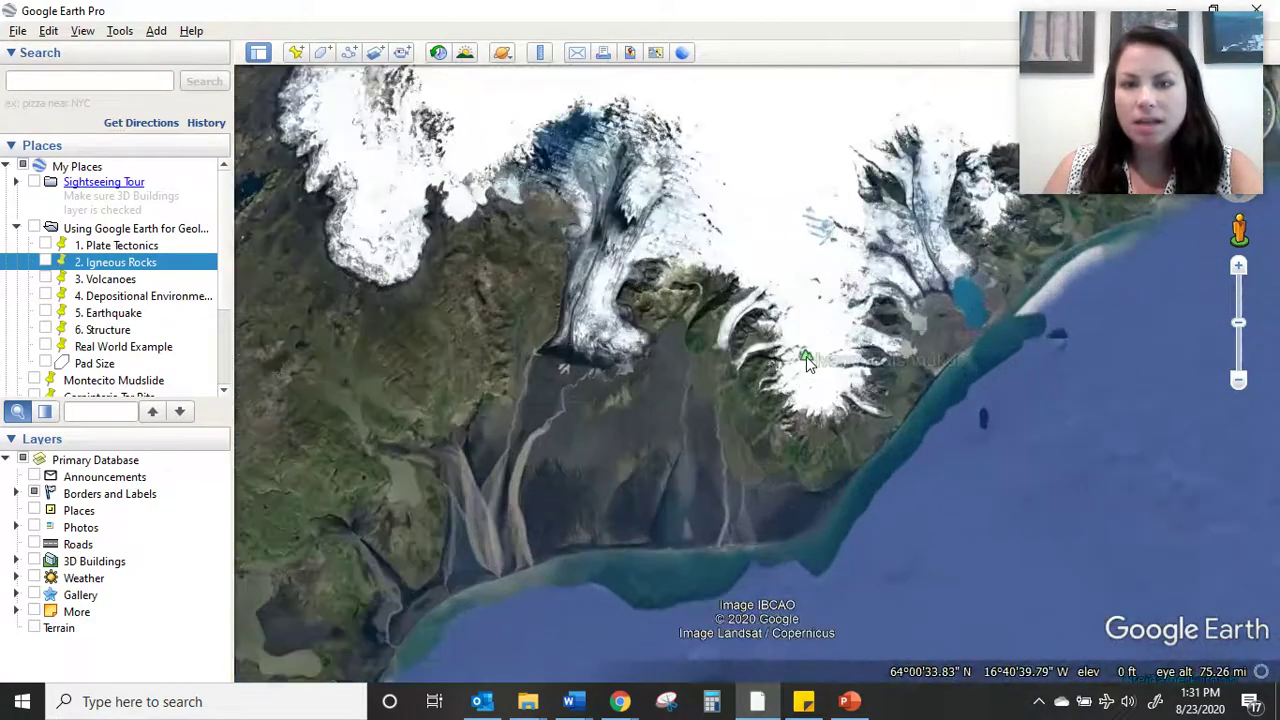
pyautogui.click(808, 360)
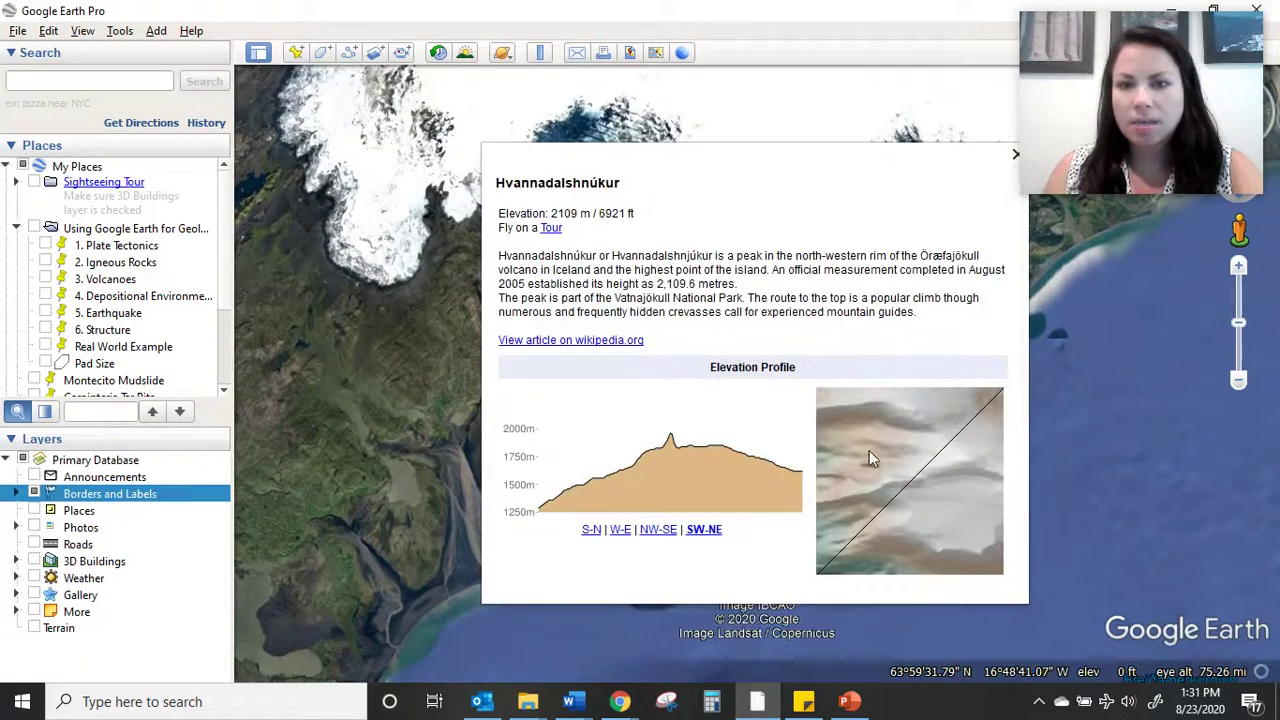
pyautogui.click(1016, 159)
# Step: Pan over the glacier outwash plain to the highlands and open Brennisteinsalda volcano's information
pyautogui.moveTo(737, 429); pyautogui.dragTo(726, 392)
pyautogui.scroll(2, 726, 392)
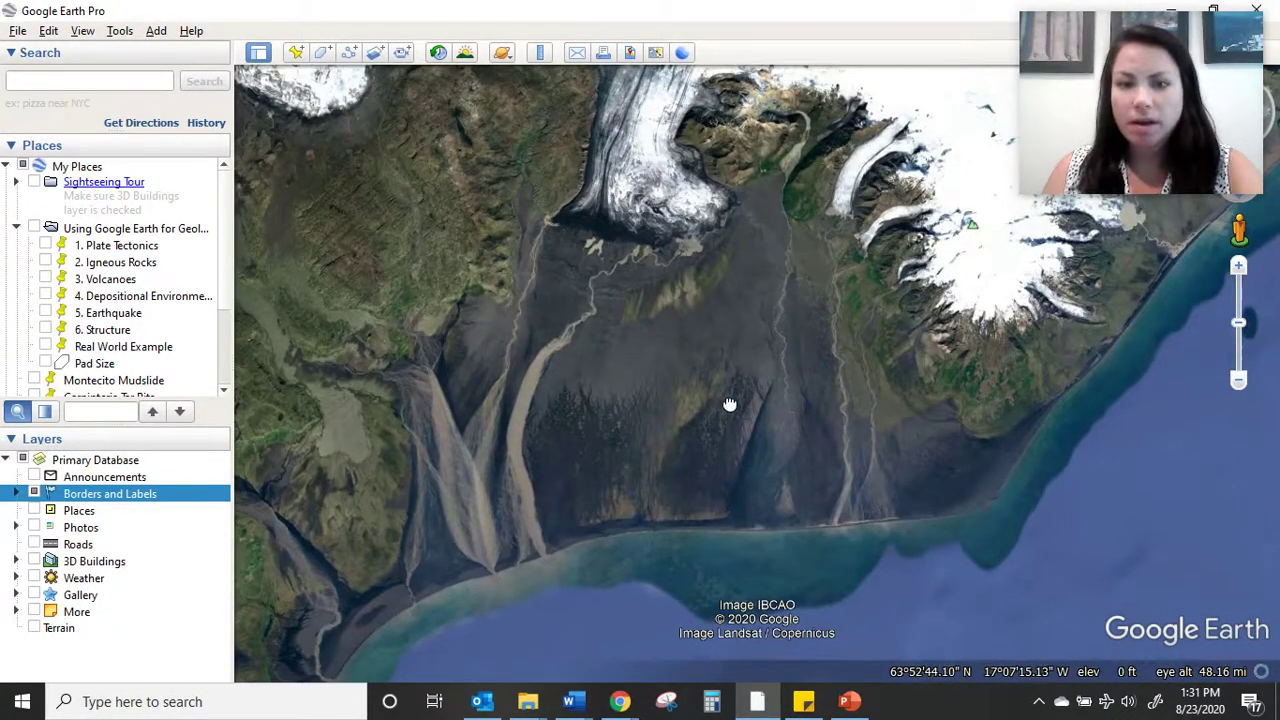
pyautogui.moveTo(720, 394); pyautogui.dragTo(780, 411)
pyautogui.scroll(-2, 772, 382)
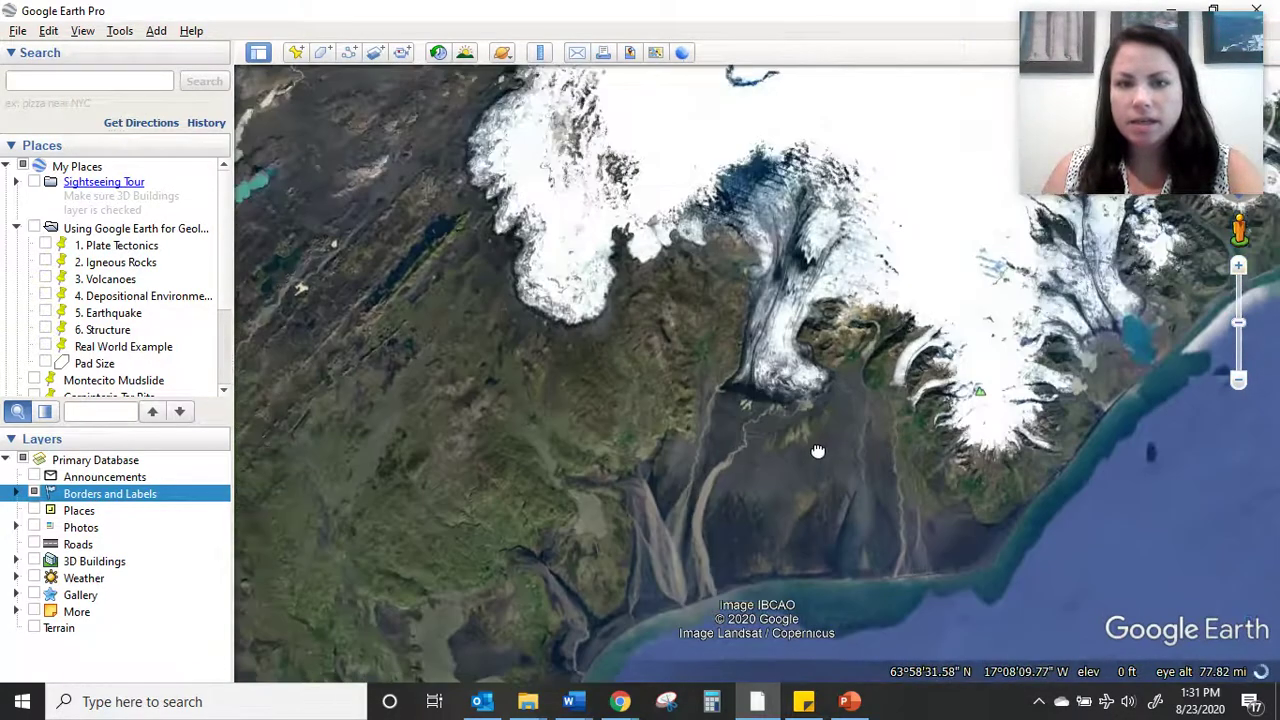
pyautogui.moveTo(818, 451); pyautogui.dragTo(914, 380)
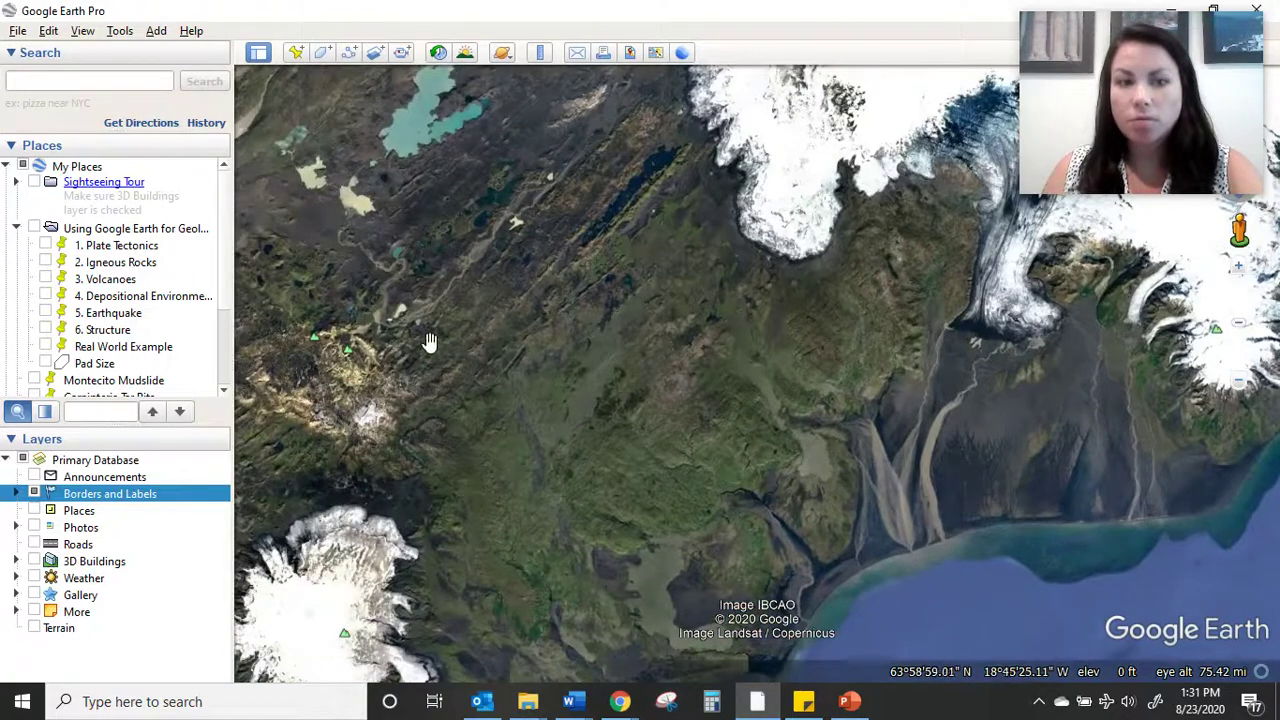
pyautogui.moveTo(428, 342); pyautogui.dragTo(663, 335)
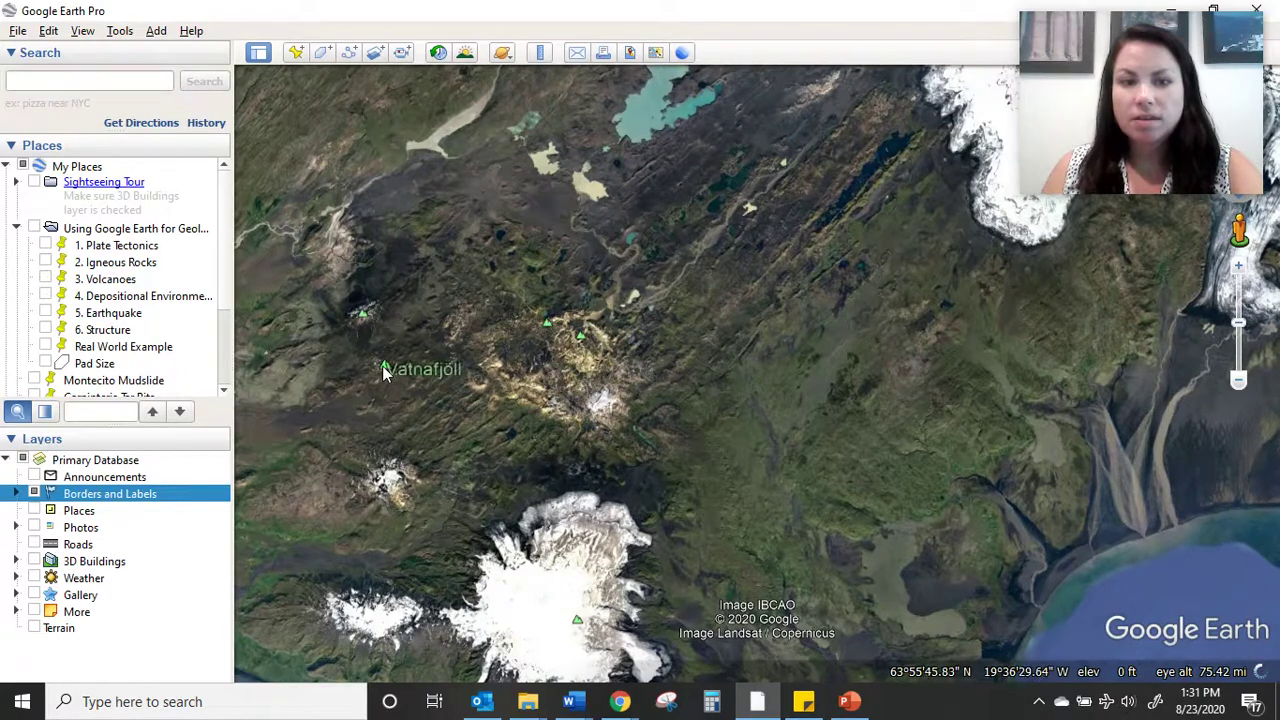
pyautogui.click(576, 332)
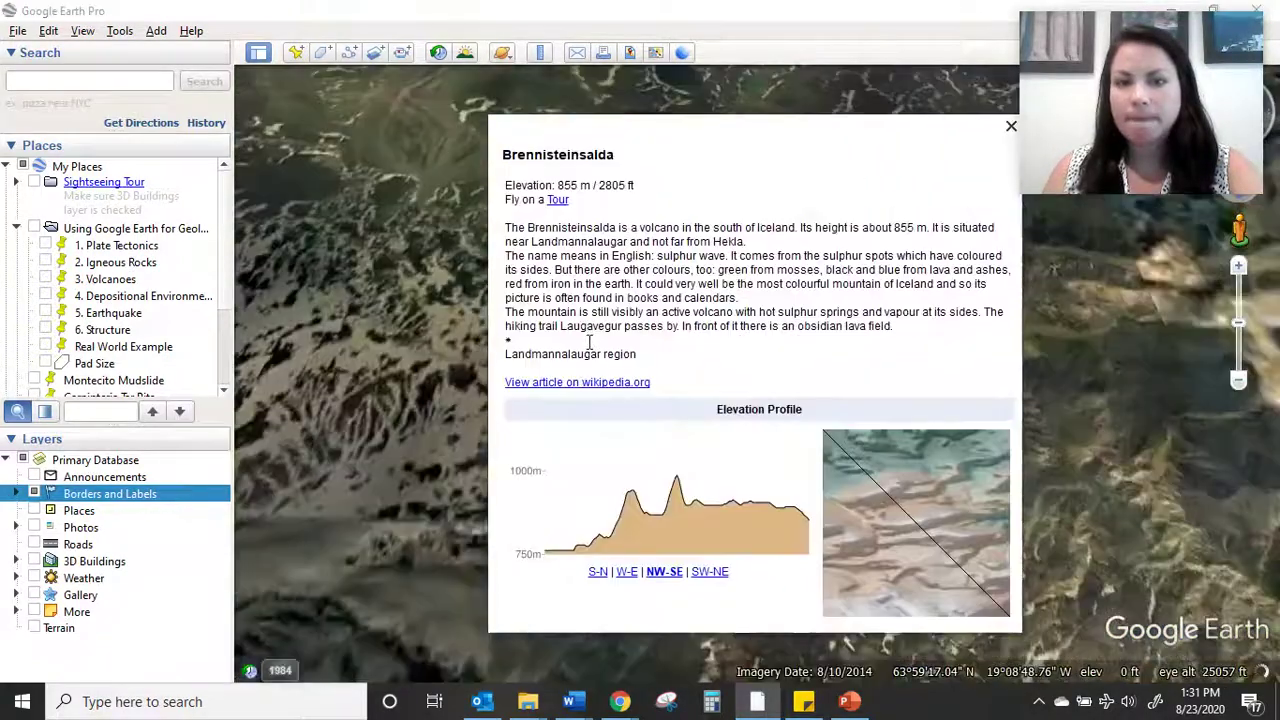
# Step: Close the Brennisteinsalda balloon, zoom in on the volcano, then fly to 3. Volcanoes
pyautogui.click(1011, 131)
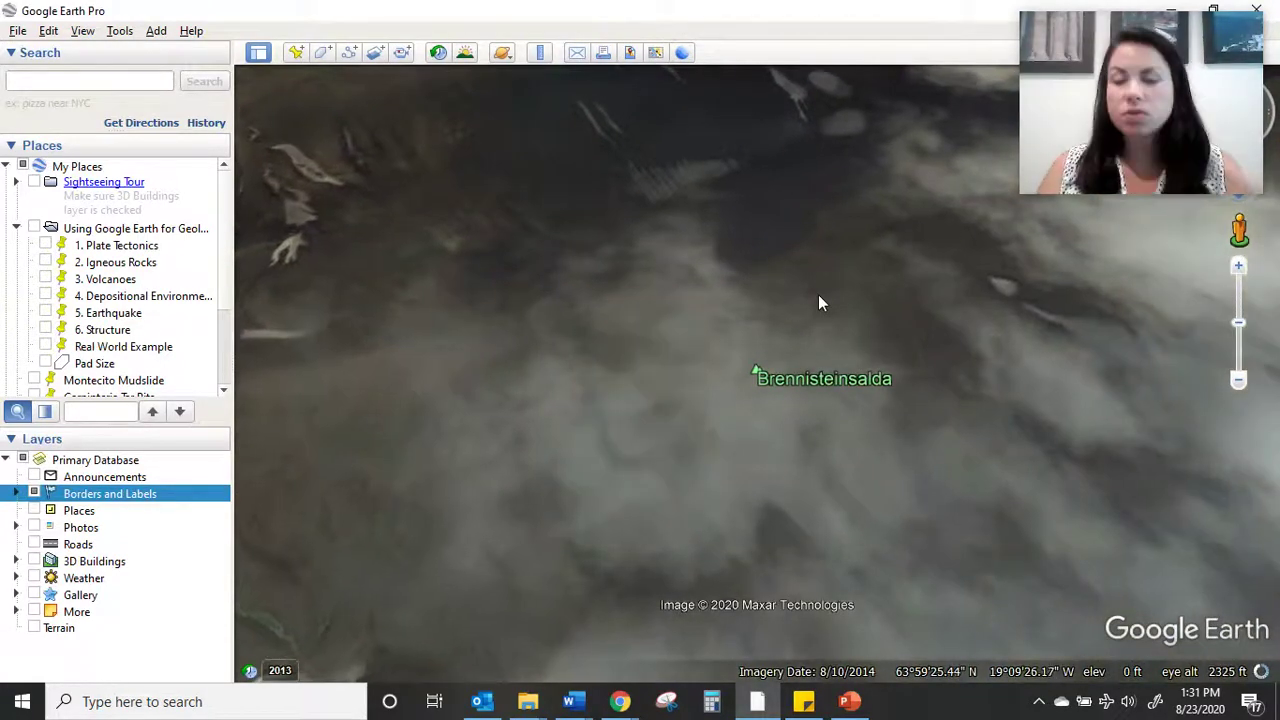
pyautogui.scroll(-2, 818, 297)
pyautogui.scroll(-2, 709, 255)
pyautogui.scroll(-2, 745, 362)
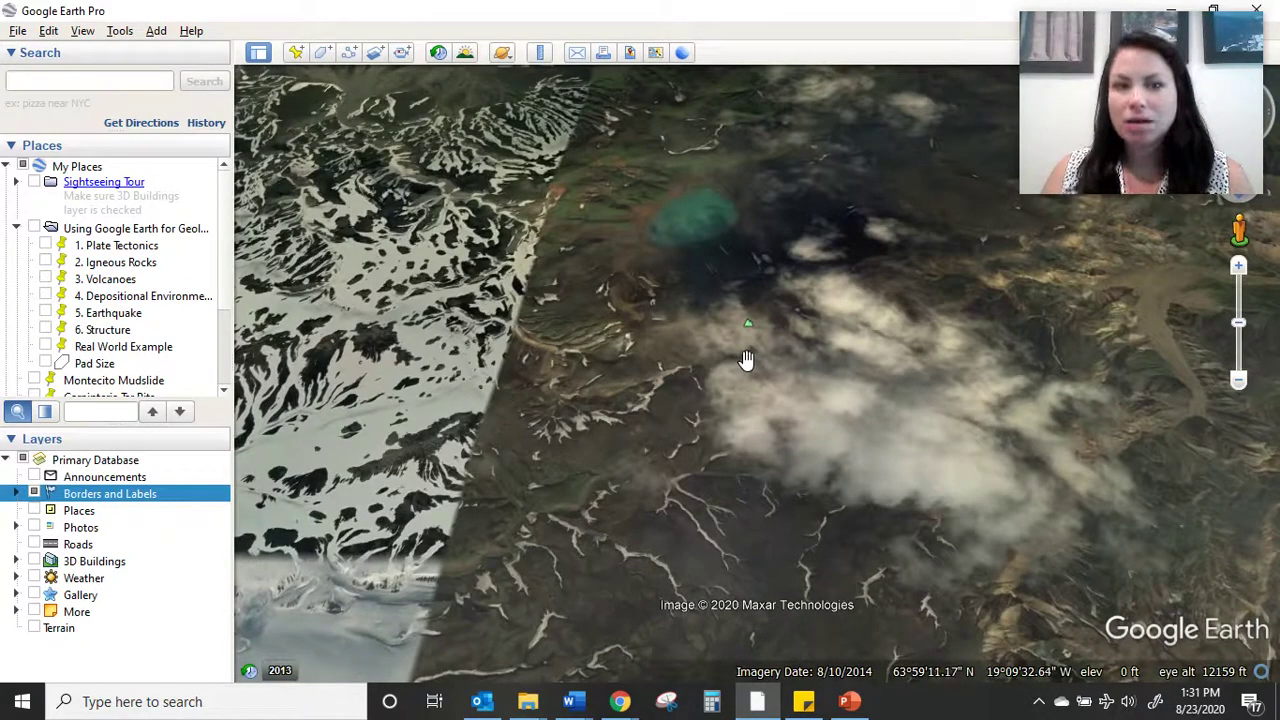
pyautogui.scroll(-2, 745, 362)
pyautogui.scroll(-2, 806, 418)
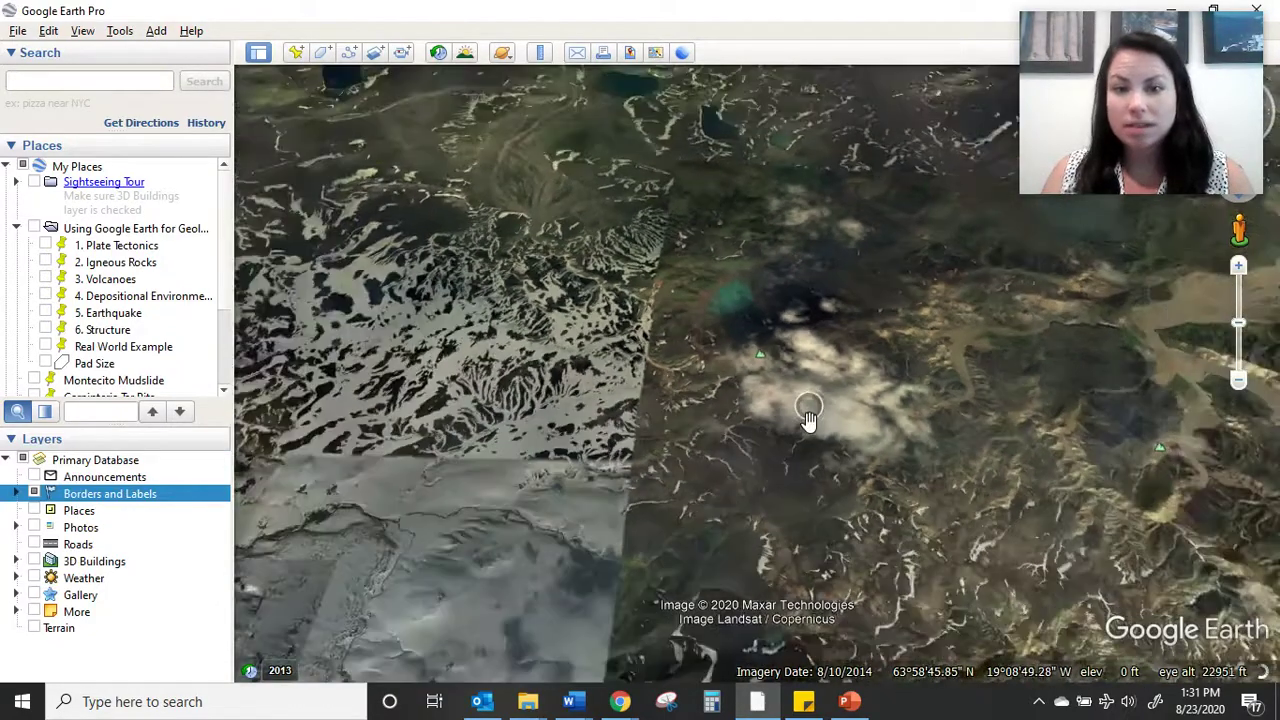
pyautogui.doubleClick(100, 280)
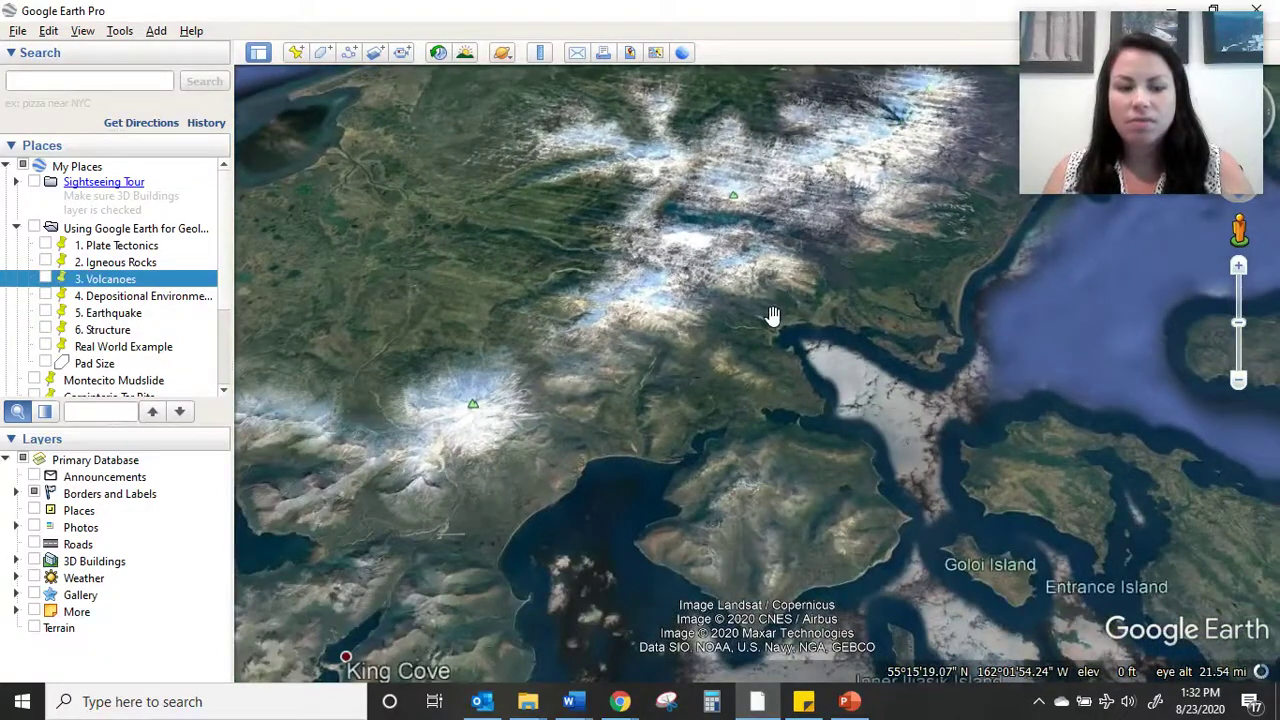
# Step: Zoom toward the snowy Alaska Peninsula peaks and view, then close, the Dutton volcano's information
pyautogui.moveTo(748, 352); pyautogui.dragTo(720, 432, button='right')
pyautogui.scroll(-3, 755, 312)
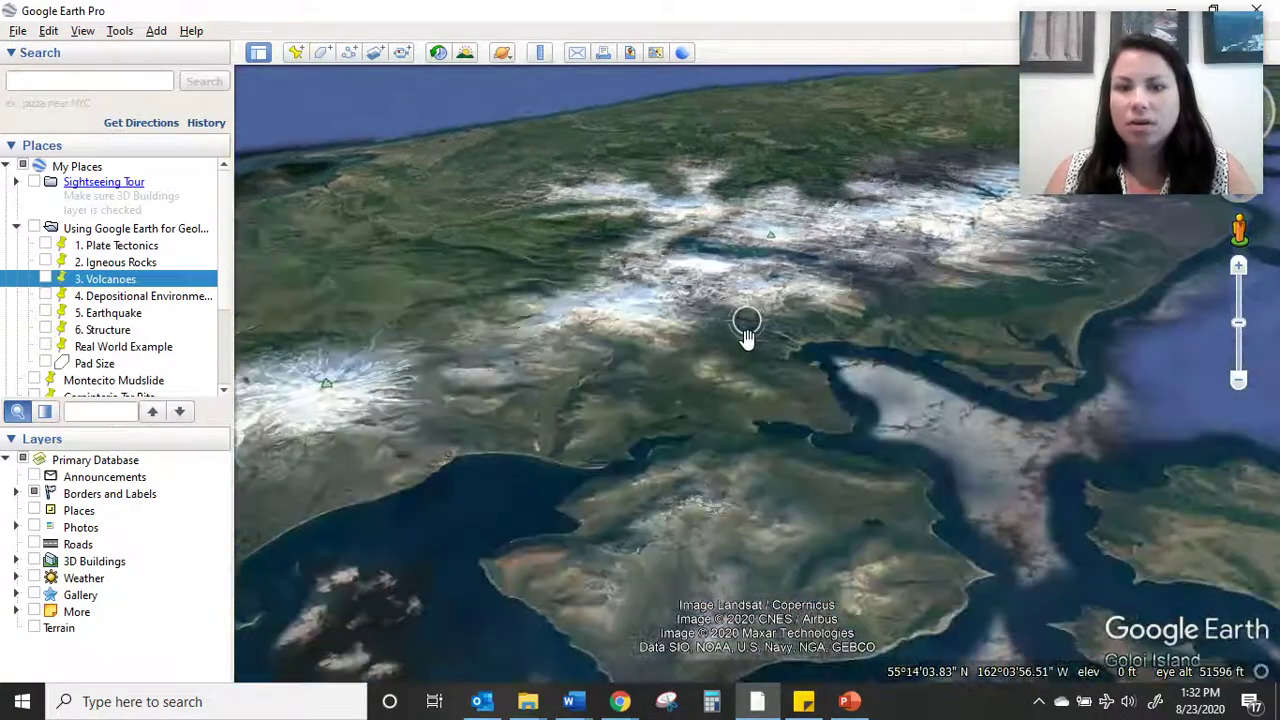
pyautogui.moveTo(726, 376); pyautogui.dragTo(607, 376, button='middle')
pyautogui.click(463, 378)
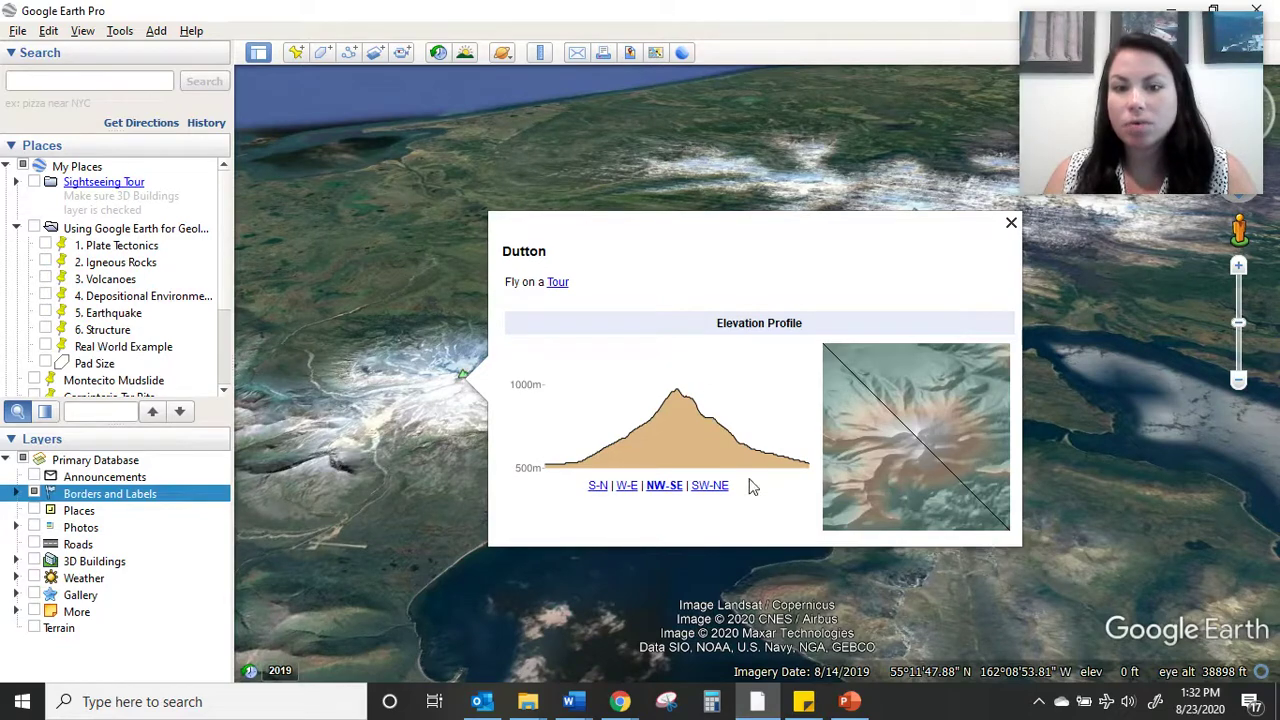
pyautogui.click(1011, 223)
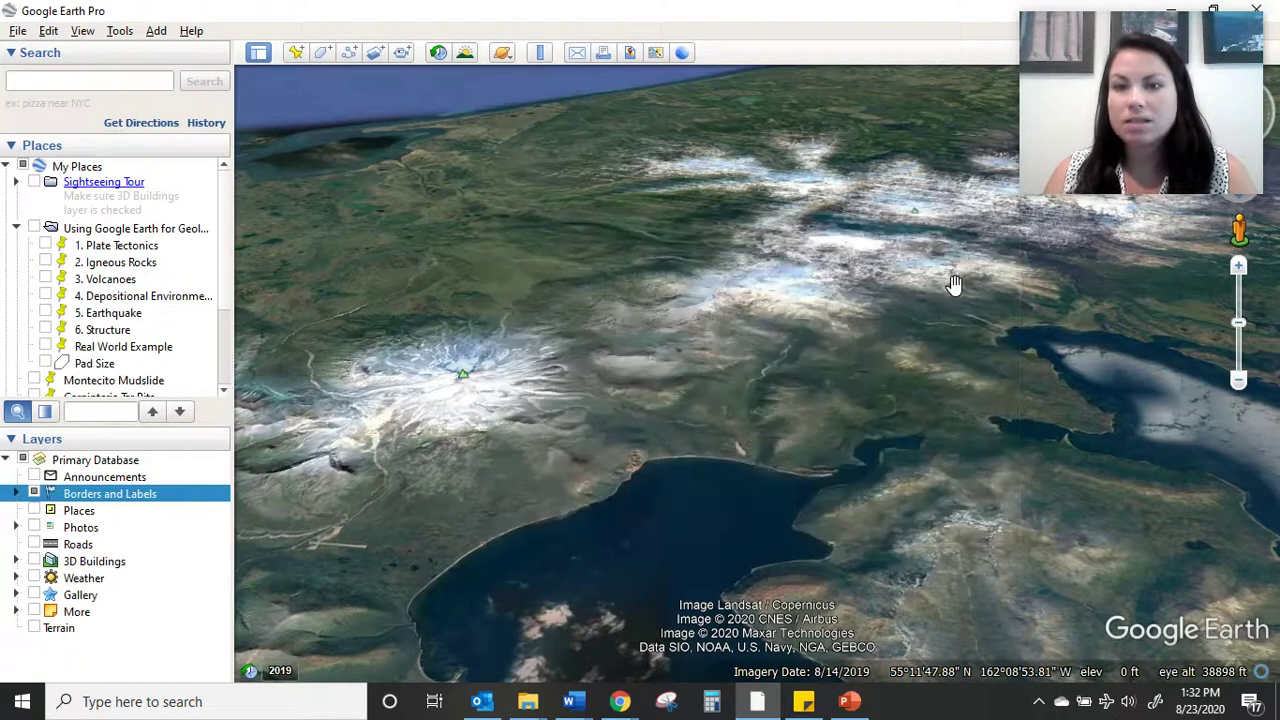
# Step: Tilt the view, pan south to Cold Bay, then fly to 4. Depositional Environments
pyautogui.moveTo(917, 351); pyautogui.dragTo(780, 366, button='middle')
pyautogui.moveTo(779, 516); pyautogui.dragTo(725, 452)
pyautogui.scroll(-3, 710, 475)
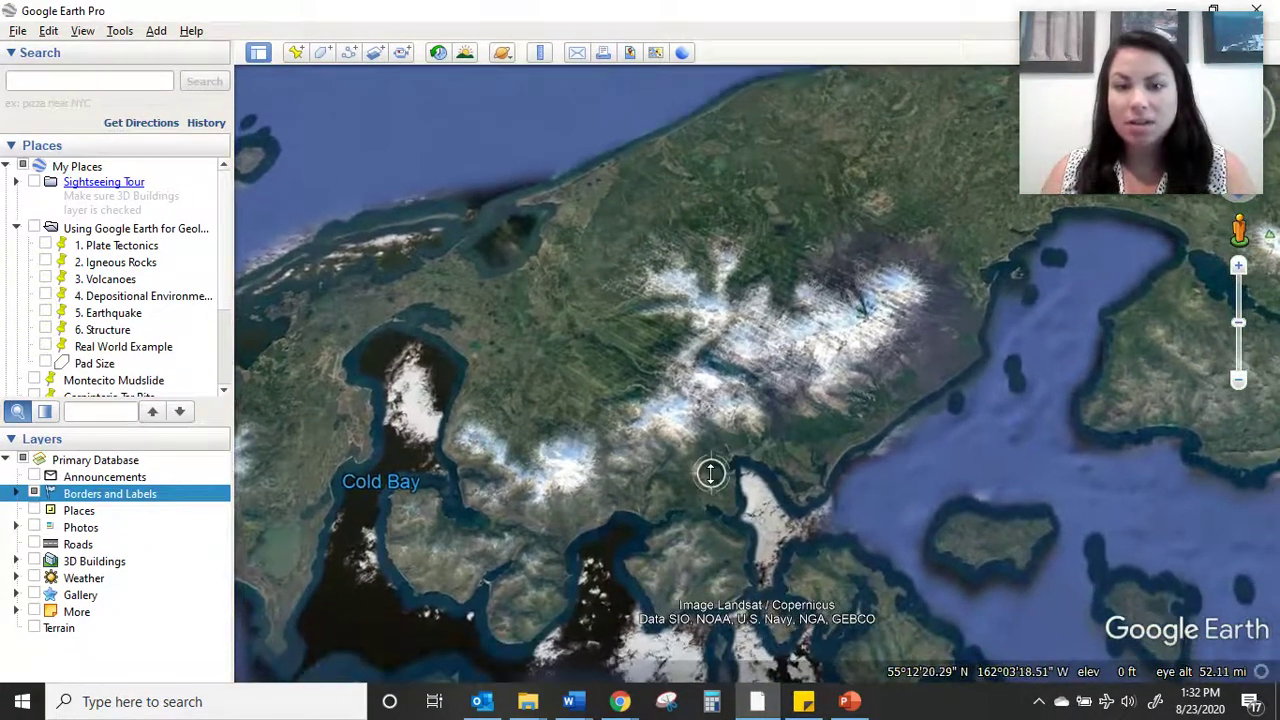
pyautogui.scroll(-2, 708, 440)
pyautogui.scroll(-2, 708, 440)
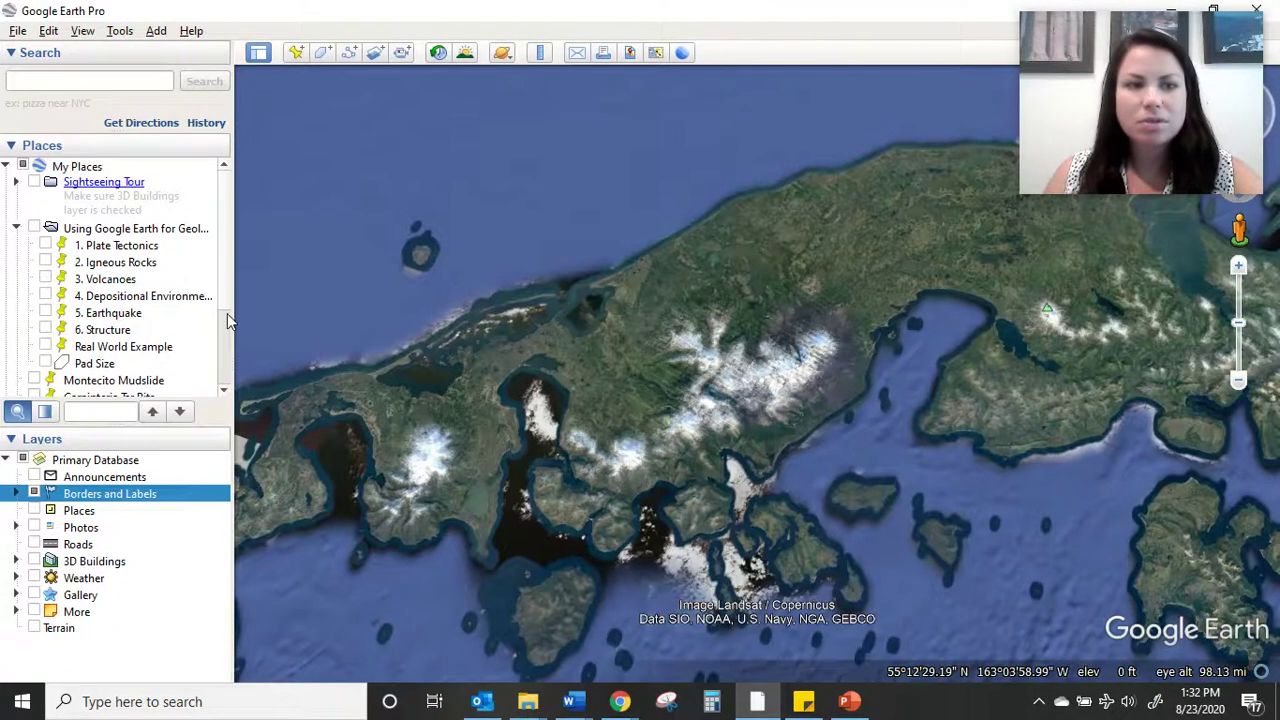
pyautogui.doubleClick(172, 304)
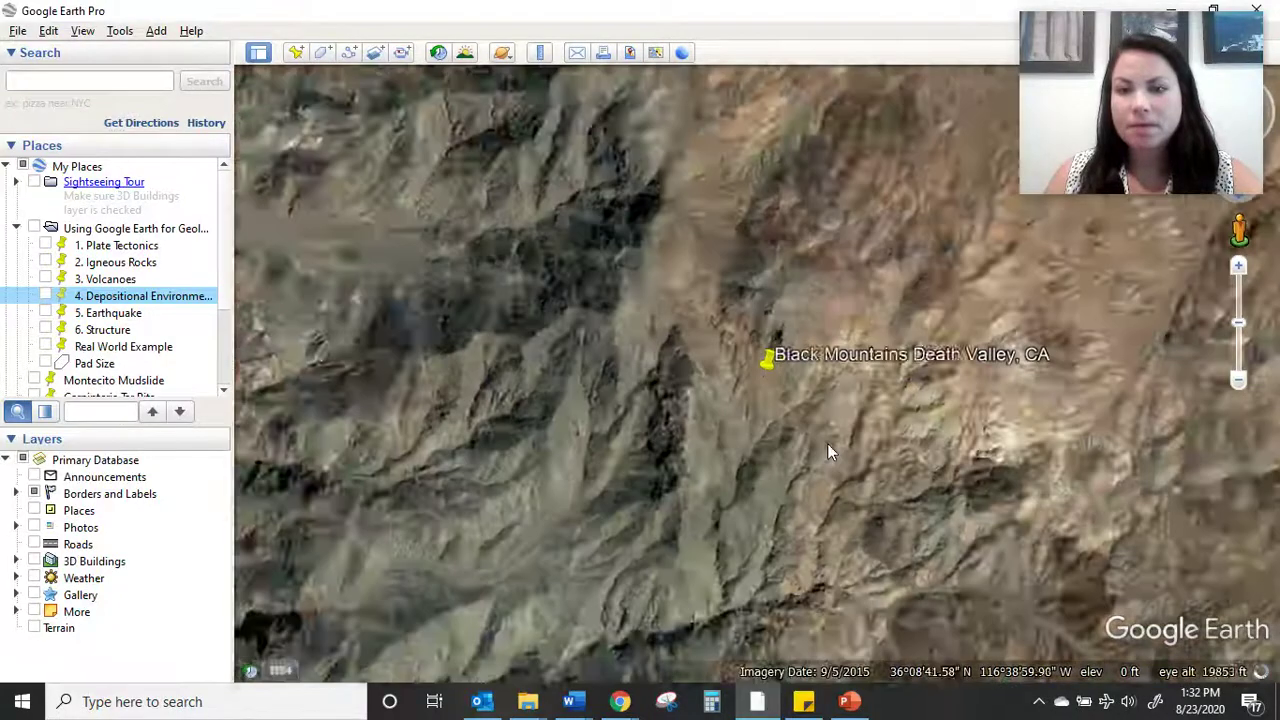
# Step: Centre the dry lake bed and alluvial fans west of the Black Mountains, then fly to 5. Earthquake
pyautogui.scroll(-3, 825, 446)
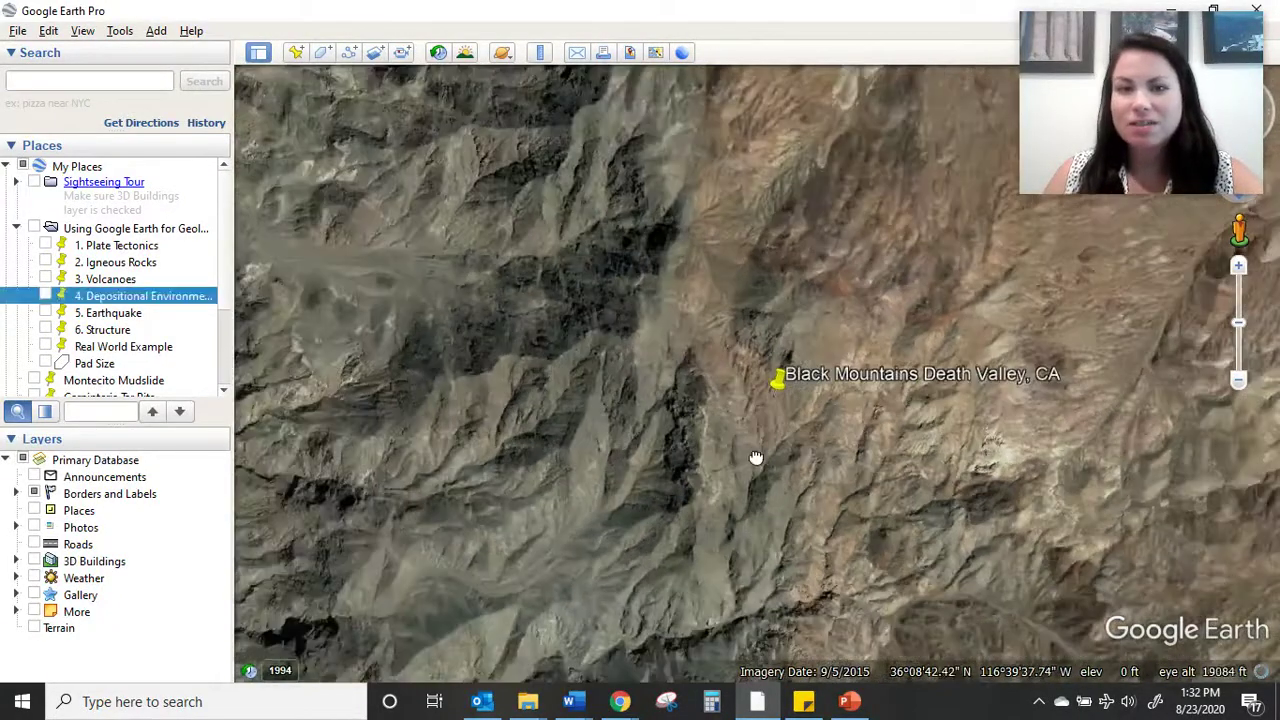
pyautogui.moveTo(756, 457); pyautogui.dragTo(1011, 392)
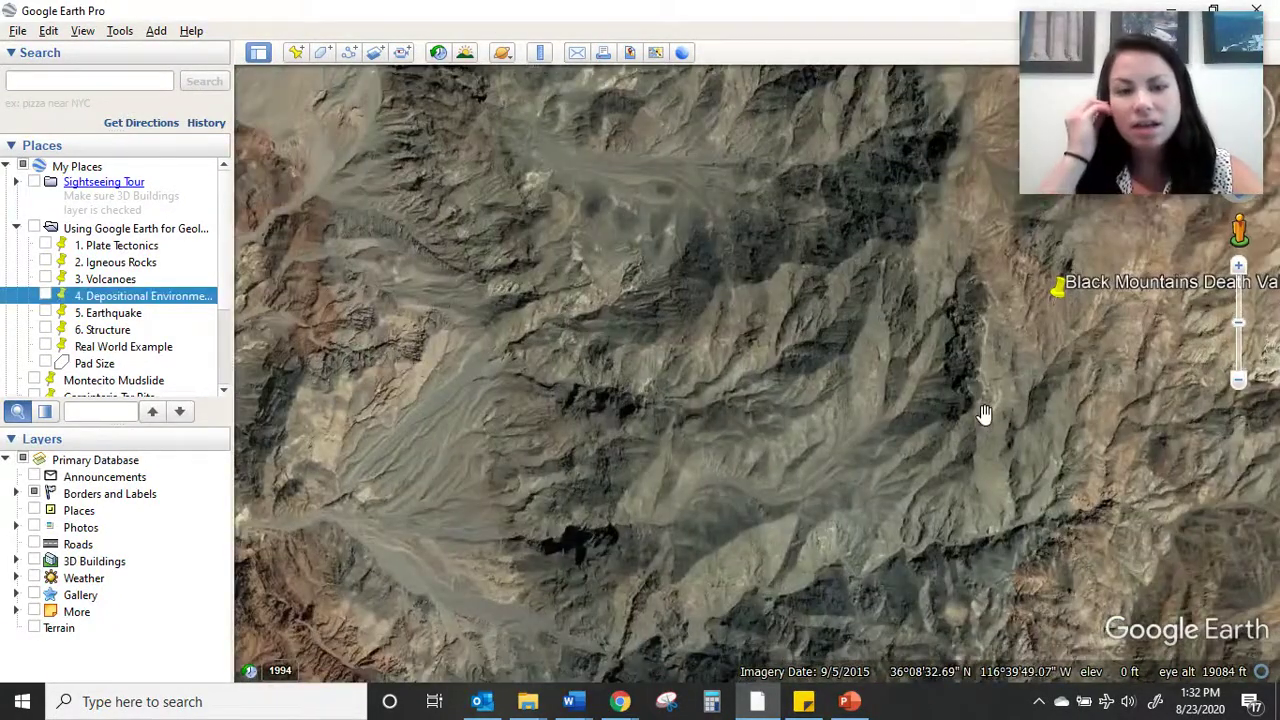
pyautogui.scroll(-3, 984, 413)
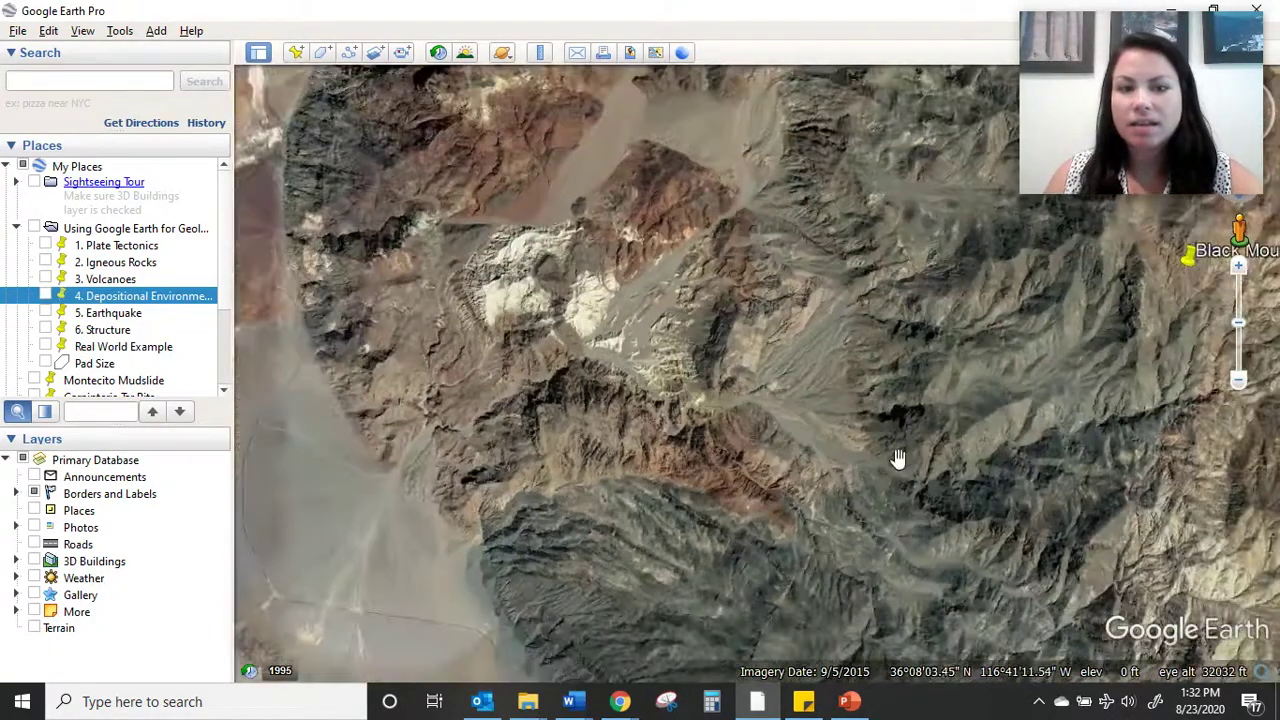
pyautogui.moveTo(898, 458); pyautogui.dragTo(954, 297)
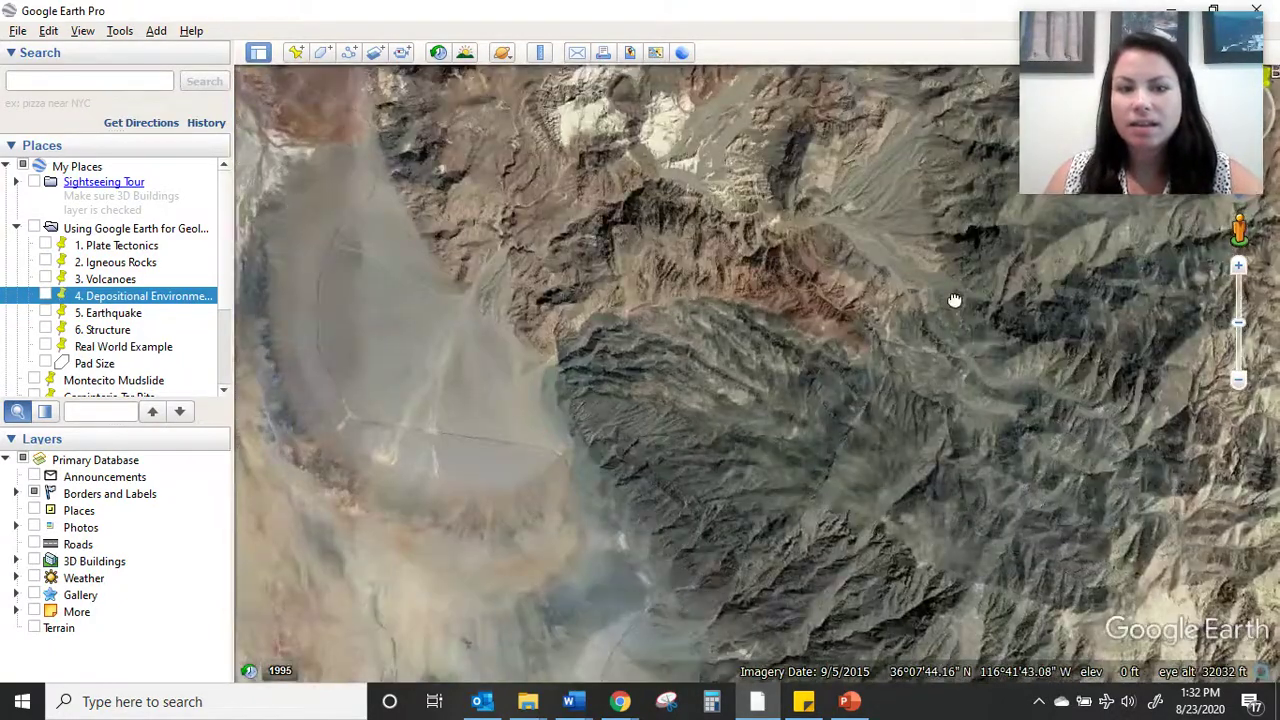
pyautogui.moveTo(580, 354); pyautogui.dragTo(834, 329)
pyautogui.scroll(1, 677, 335)
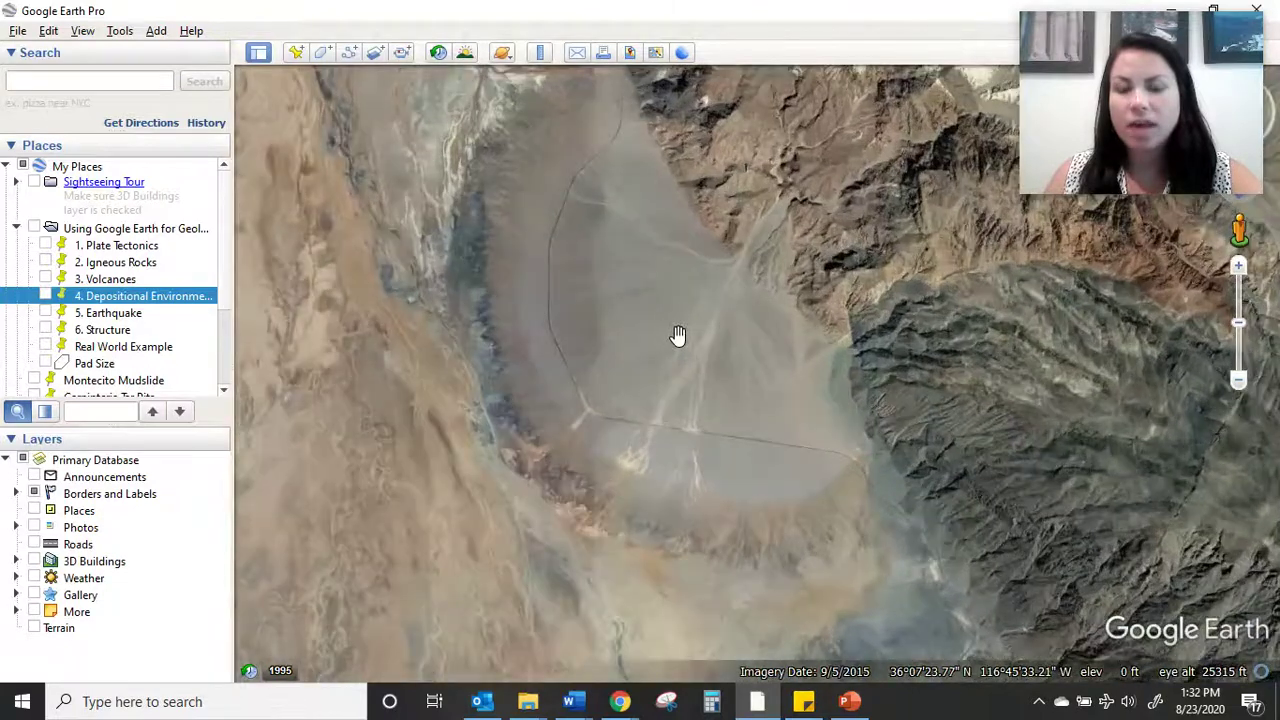
pyautogui.moveTo(711, 487); pyautogui.dragTo(801, 522)
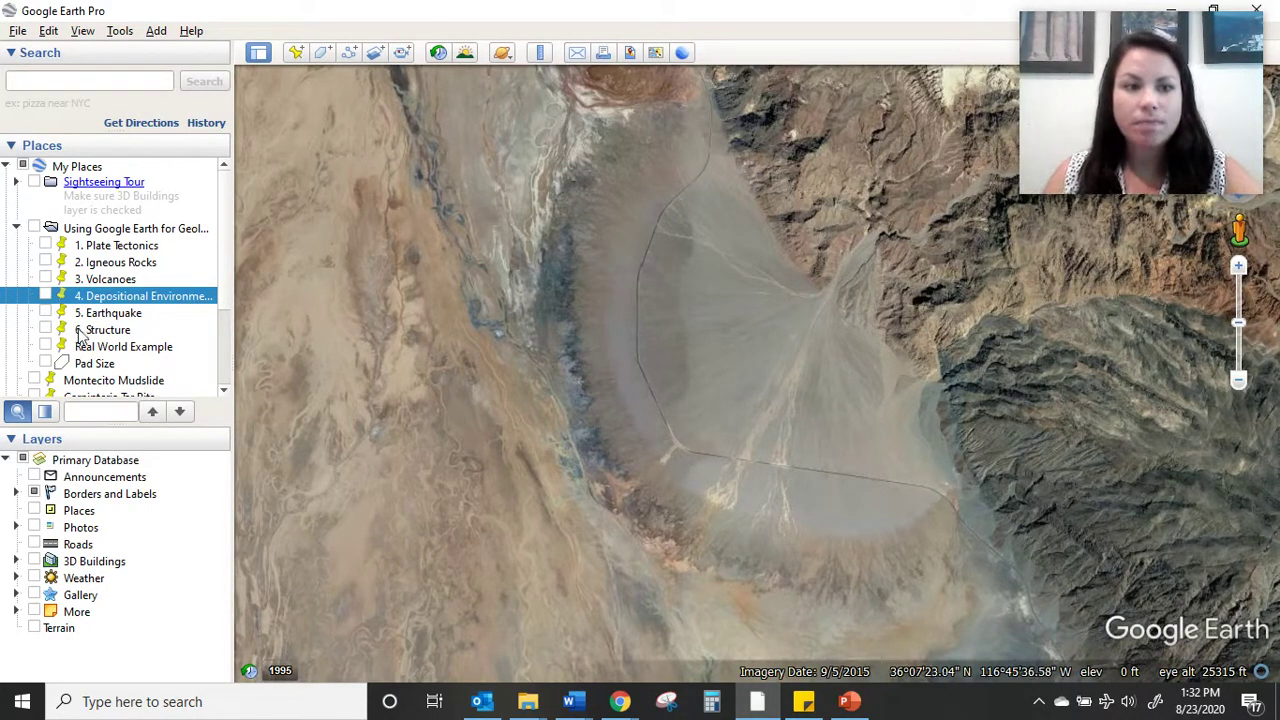
pyautogui.doubleClick(108, 314)
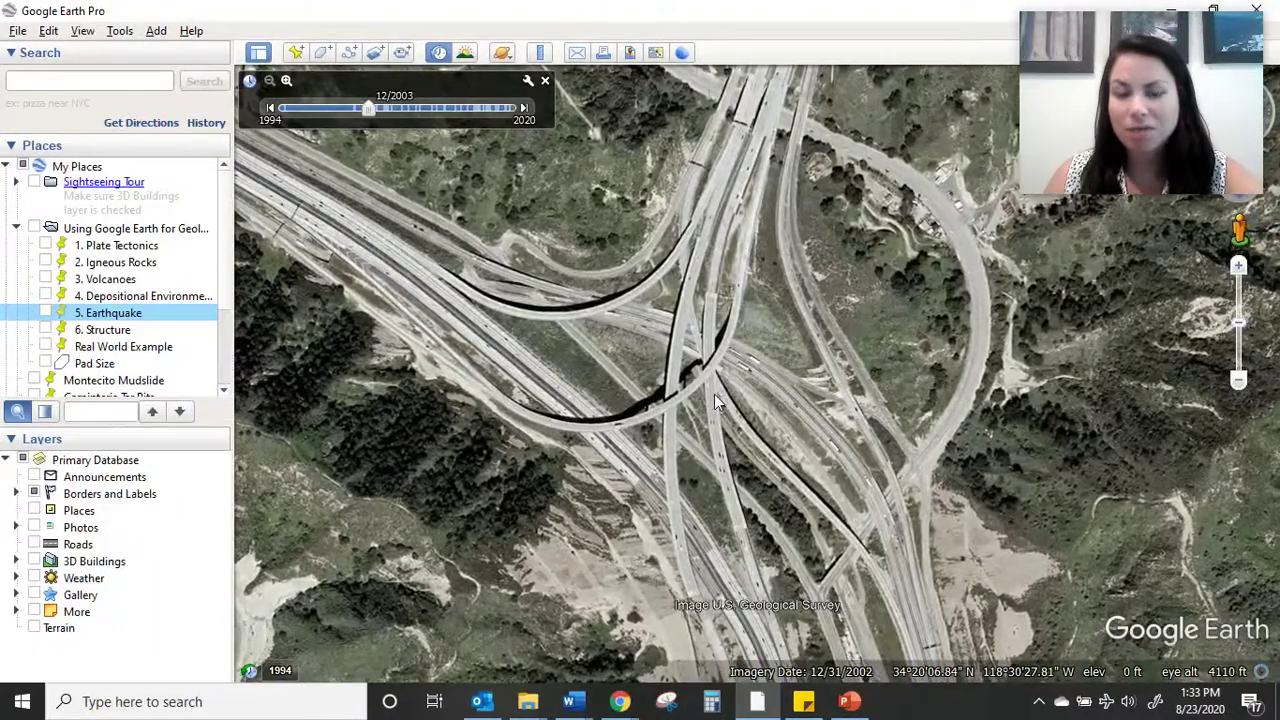
# Step: Zoom and pan around the highway interchange and its surrounding hills, then recentre on the interchange
pyautogui.scroll(-3, 635, 381)
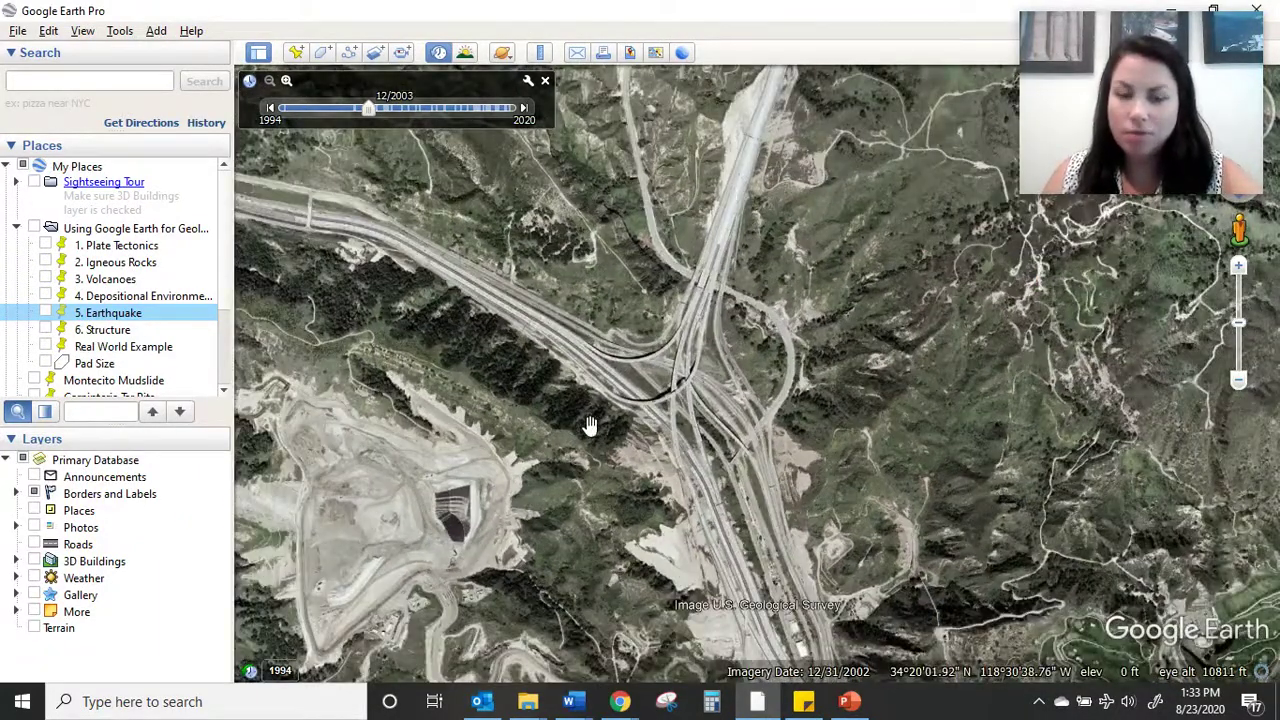
pyautogui.moveTo(590, 425); pyautogui.dragTo(800, 440)
pyautogui.scroll(-3, 806, 443)
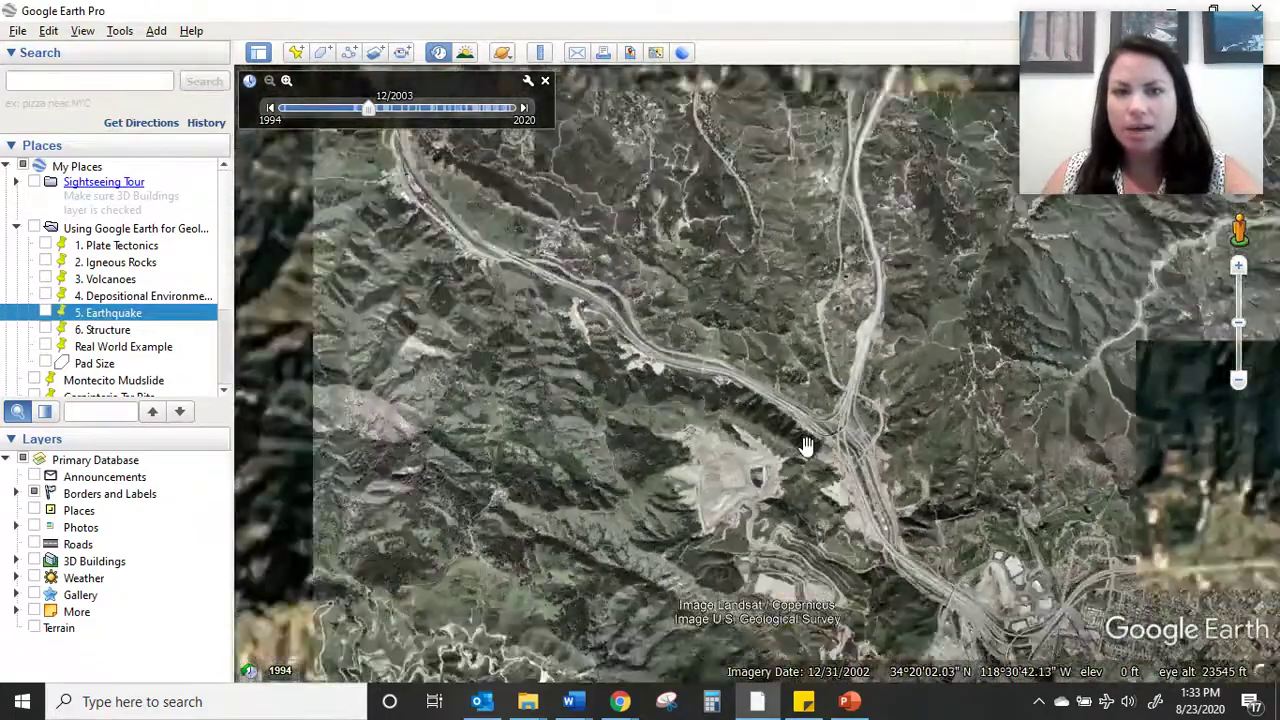
pyautogui.scroll(-3, 806, 445)
pyautogui.scroll(-3, 806, 445)
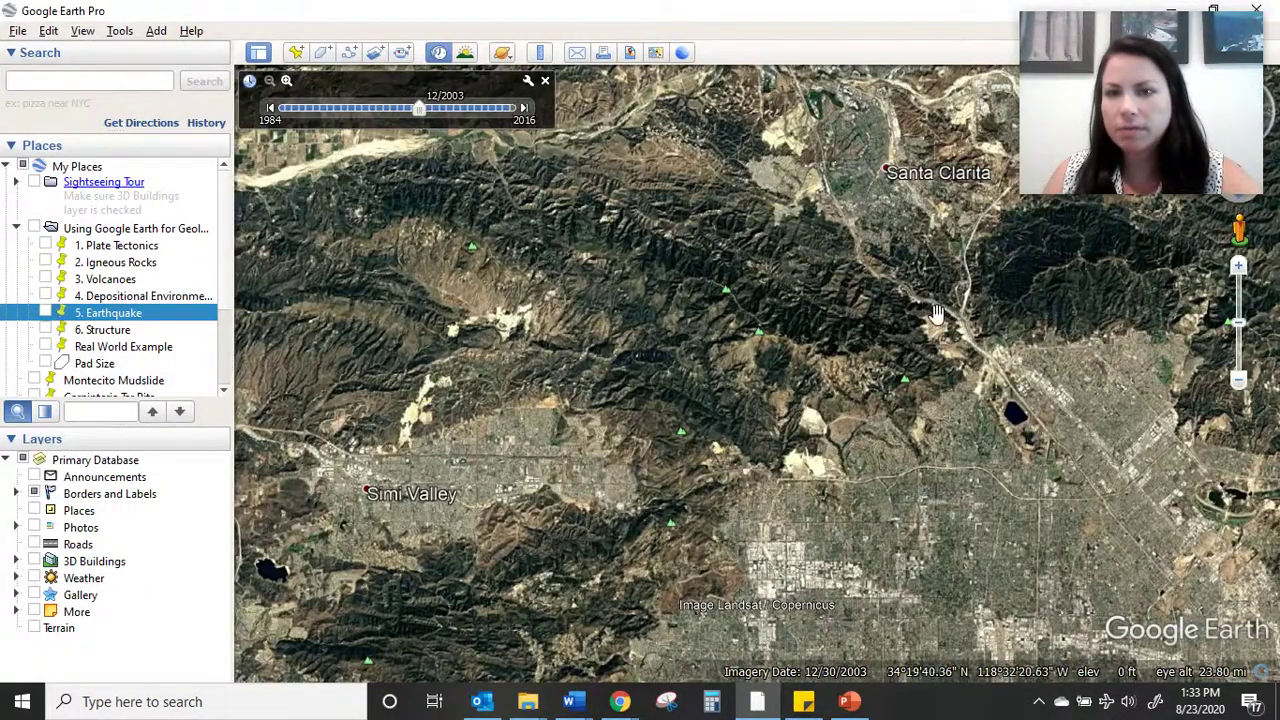
pyautogui.scroll(4, 957, 300)
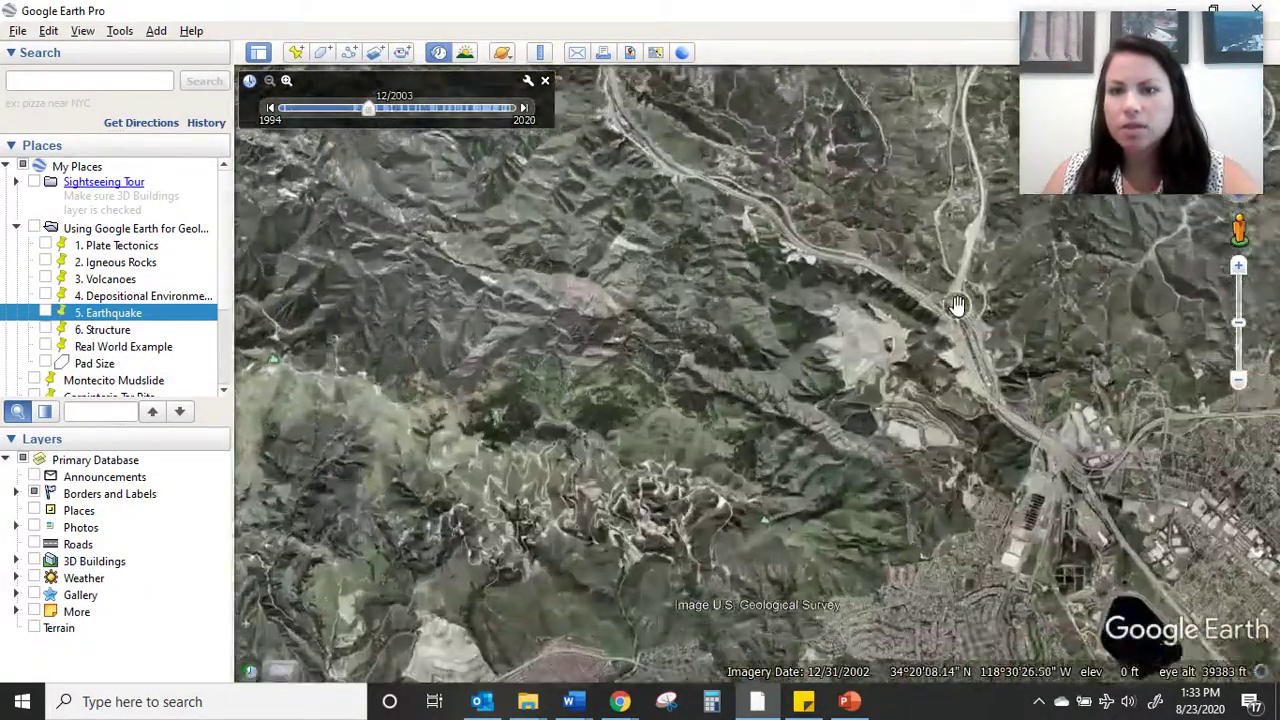
pyautogui.scroll(3, 957, 300)
pyautogui.scroll(3, 881, 399)
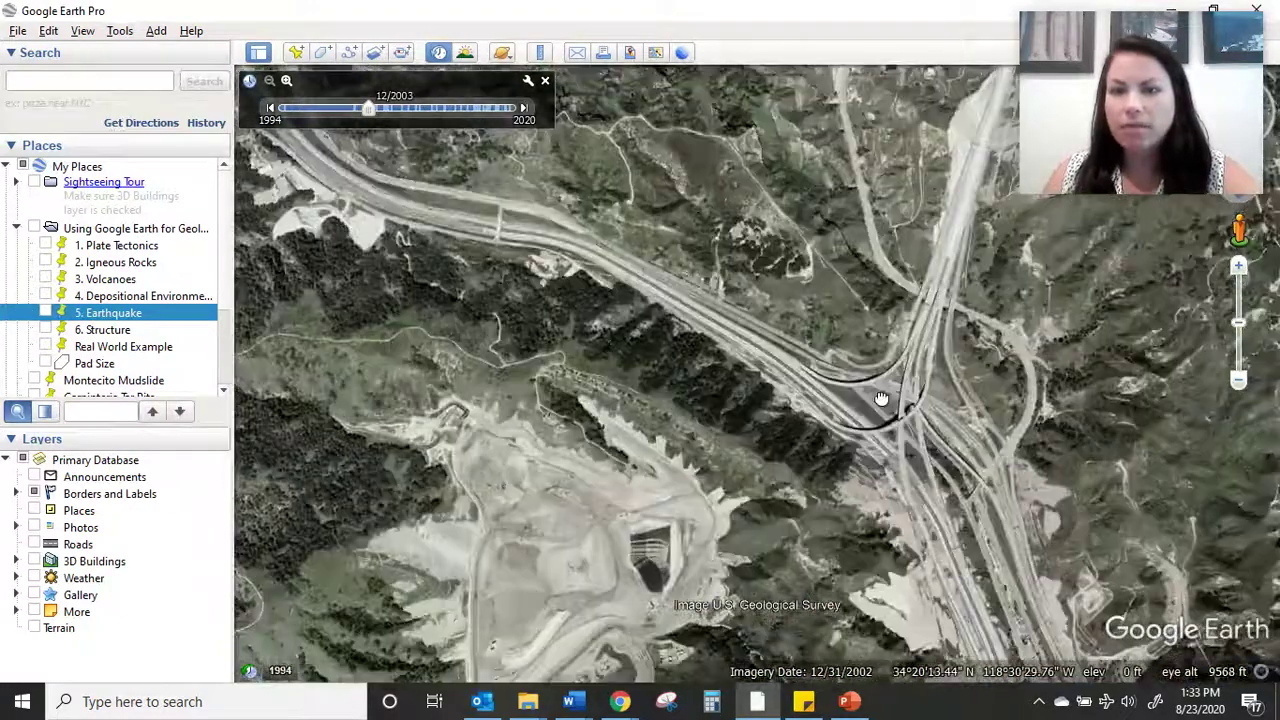
pyautogui.scroll(3, 881, 399)
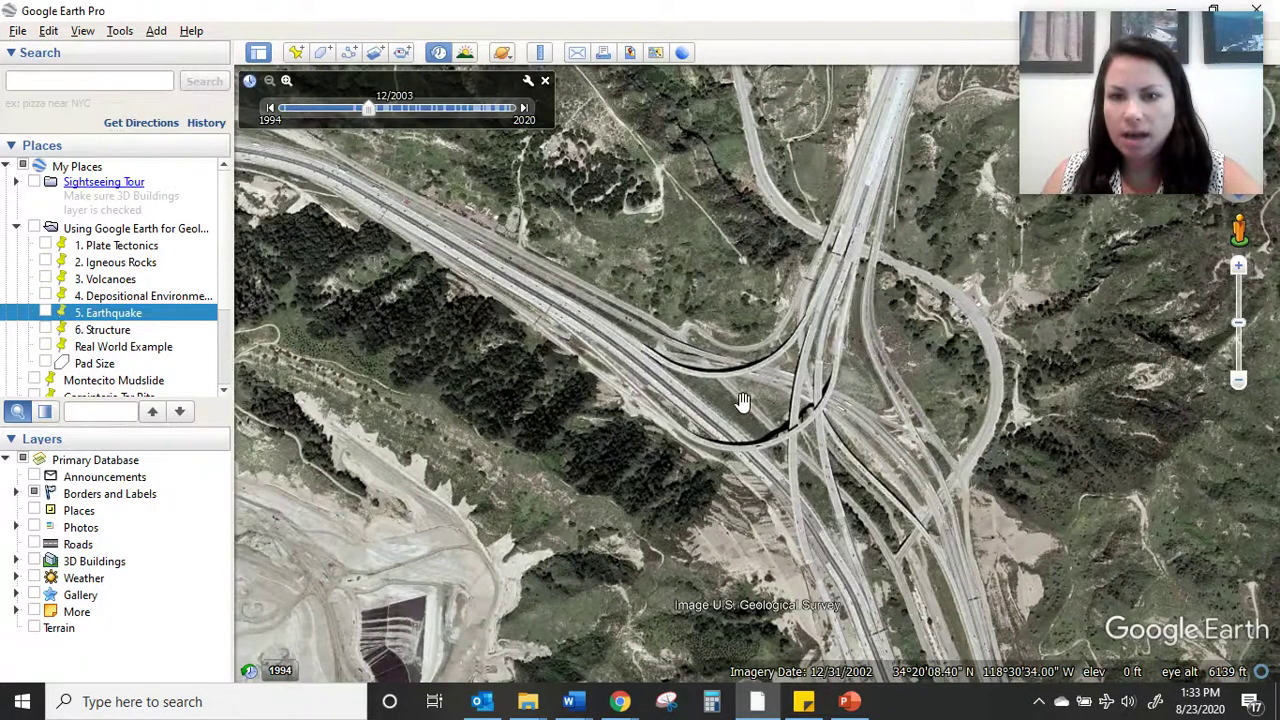
pyautogui.moveTo(743, 401); pyautogui.dragTo(761, 373)
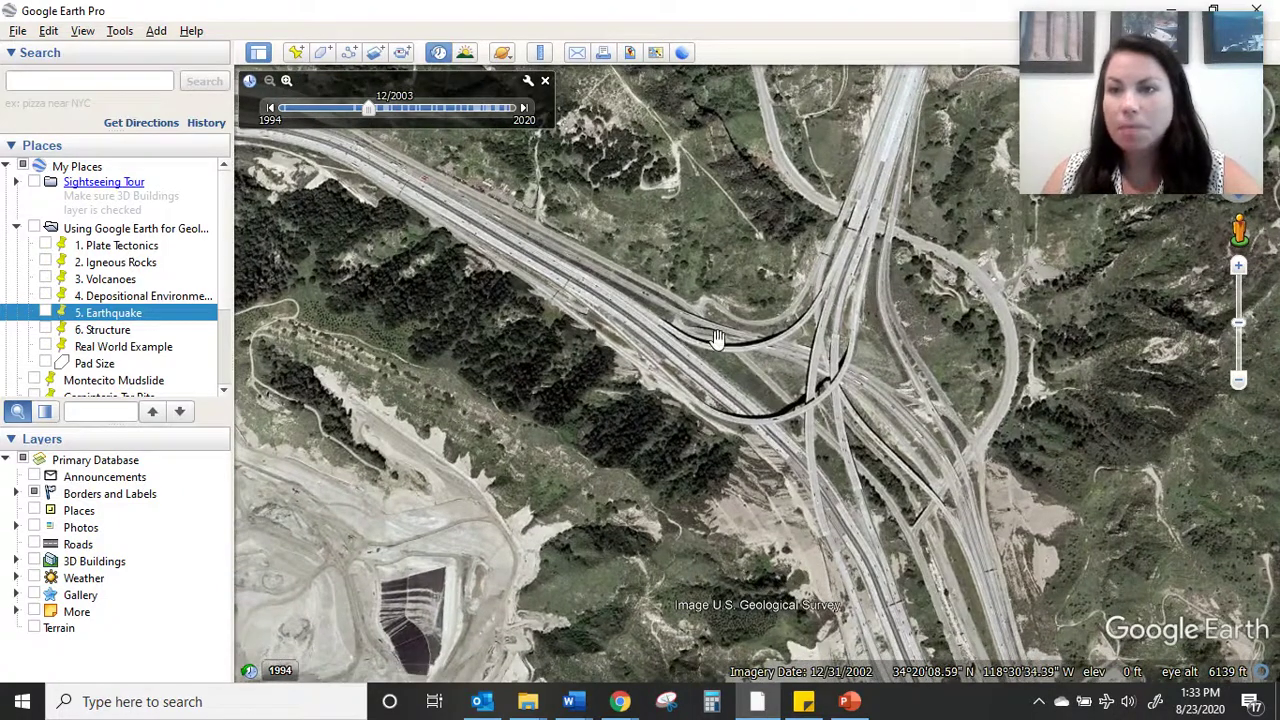
# Step: Step the historical imagery back to 5/31/1994 and frame the collapsed freeway overpasses
pyautogui.click(270, 109)
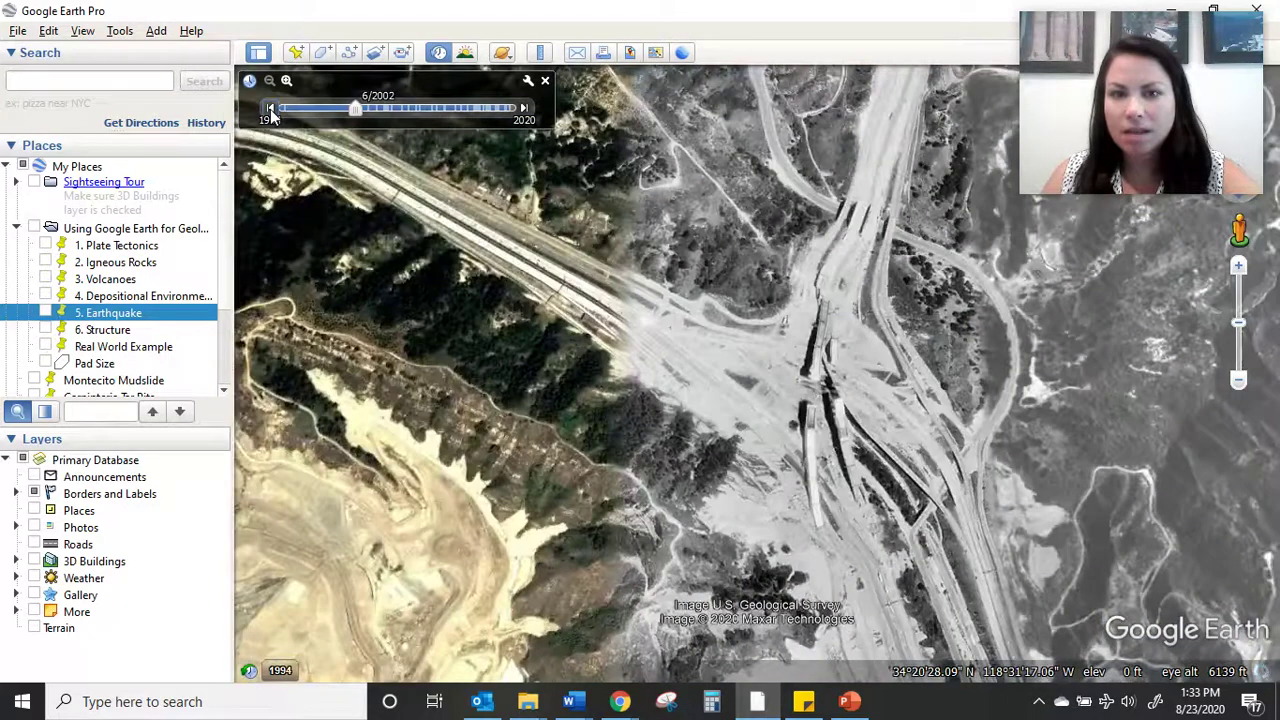
pyautogui.scroll(3, 806, 383)
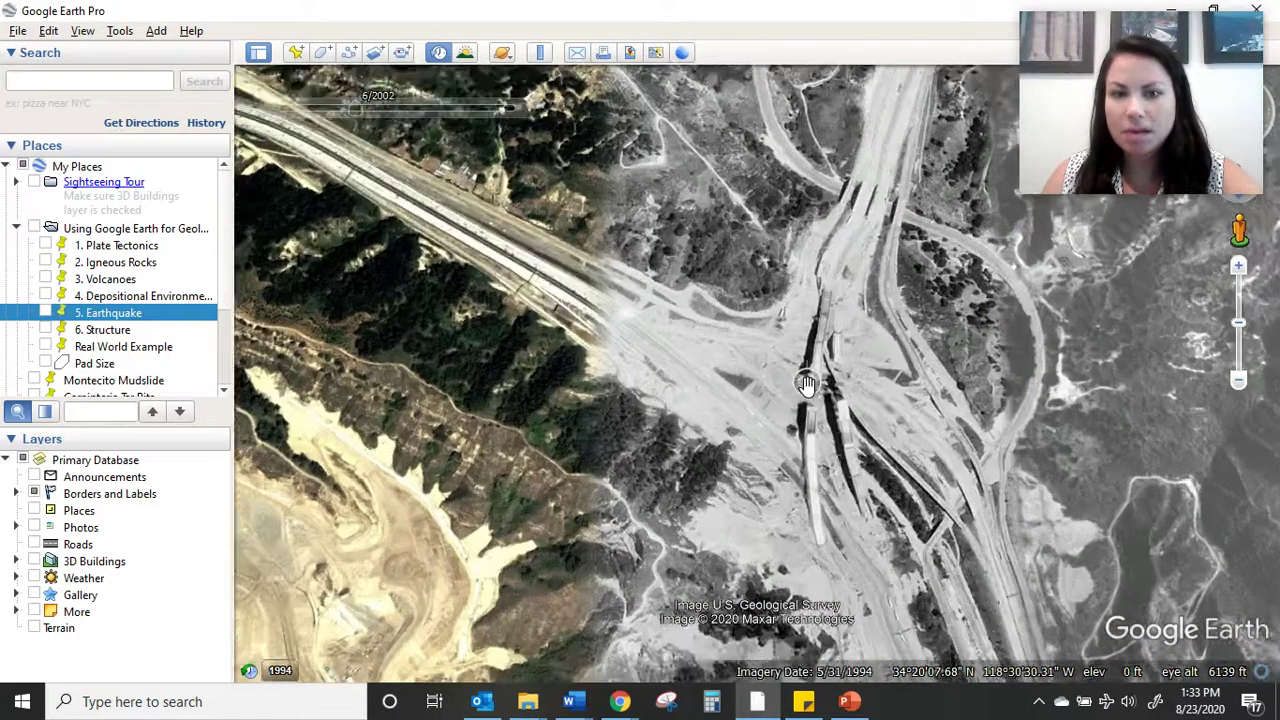
pyautogui.scroll(2, 744, 424)
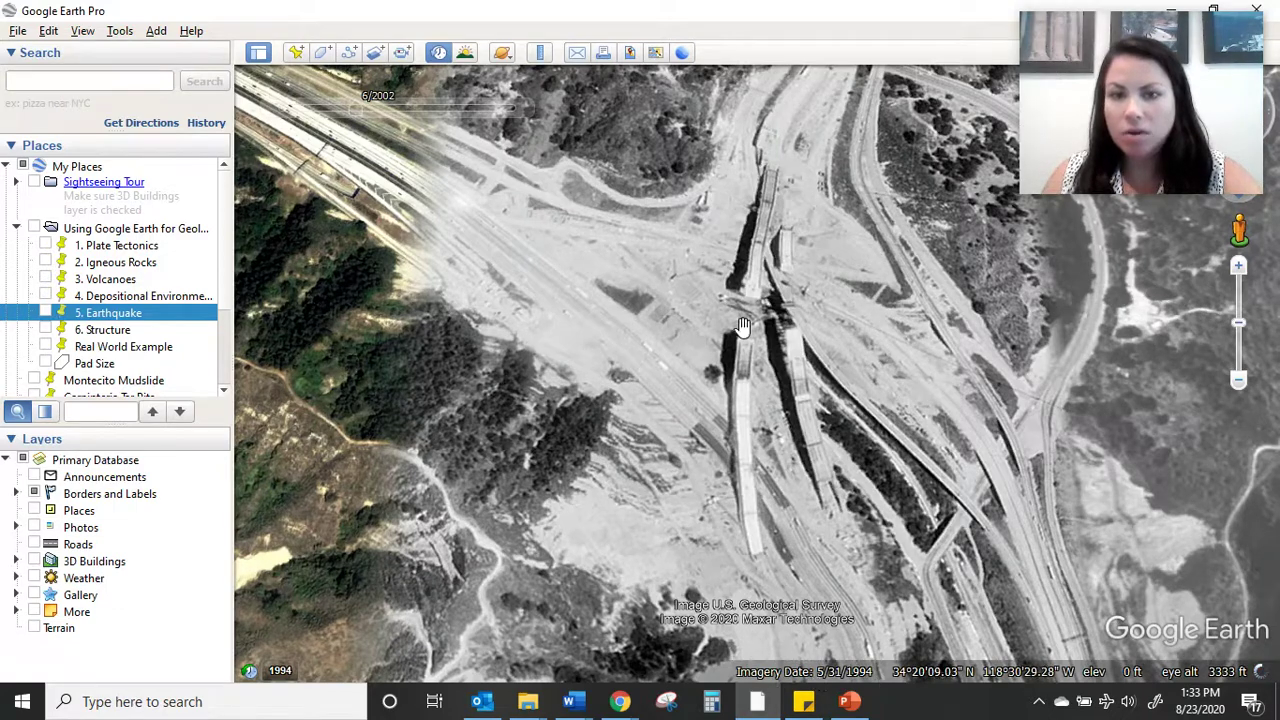
pyautogui.scroll(3, 745, 313)
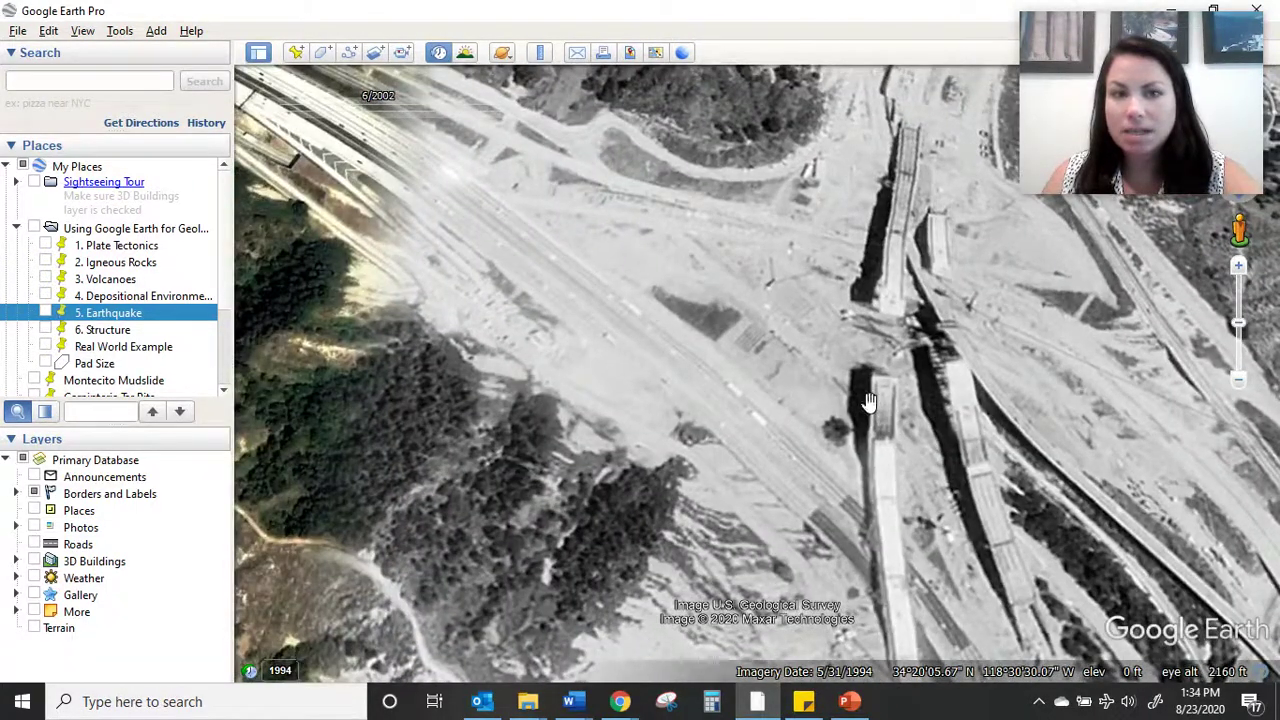
pyautogui.moveTo(480, 112)
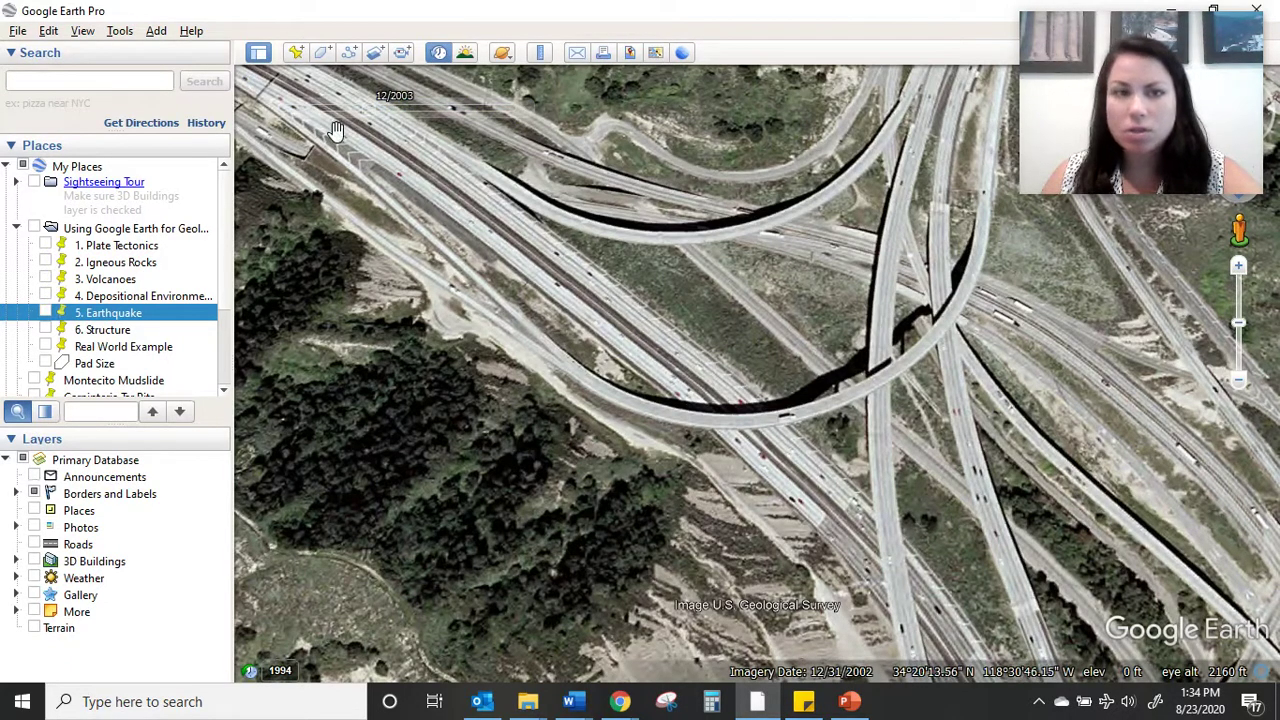
pyautogui.moveTo(336, 130)
pyautogui.click(270, 107)
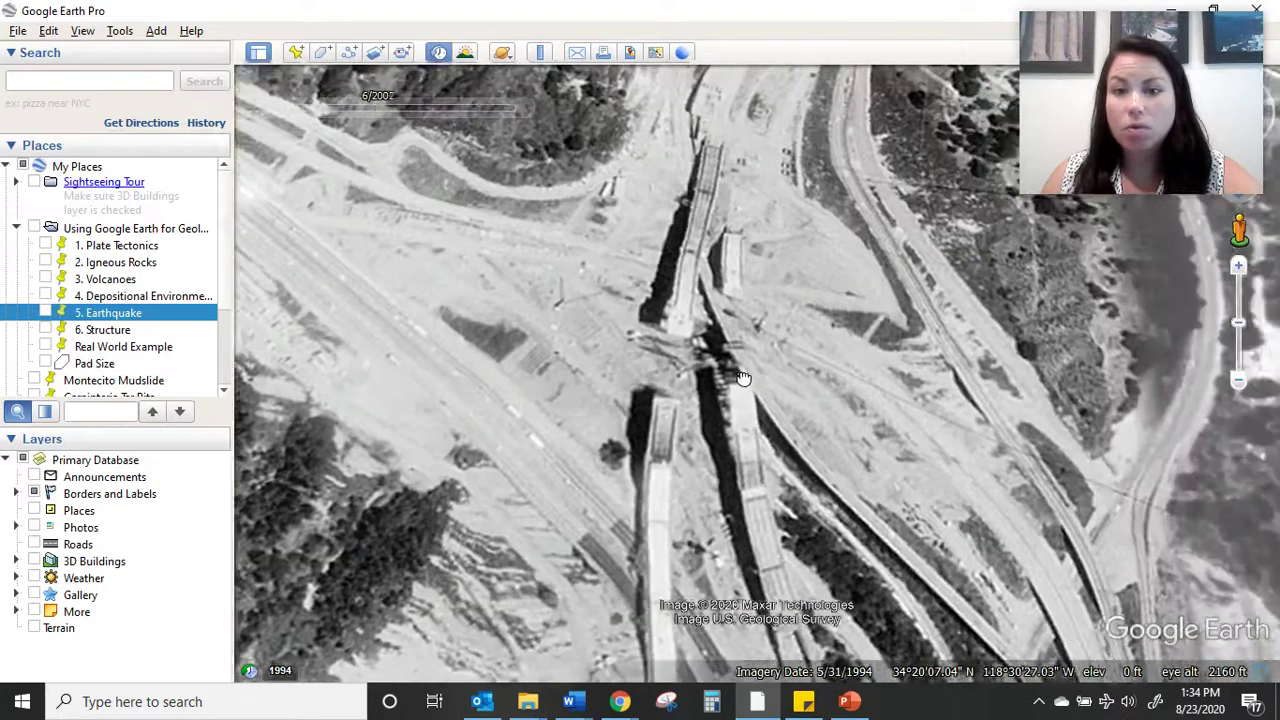
pyautogui.scroll(-2, 743, 378)
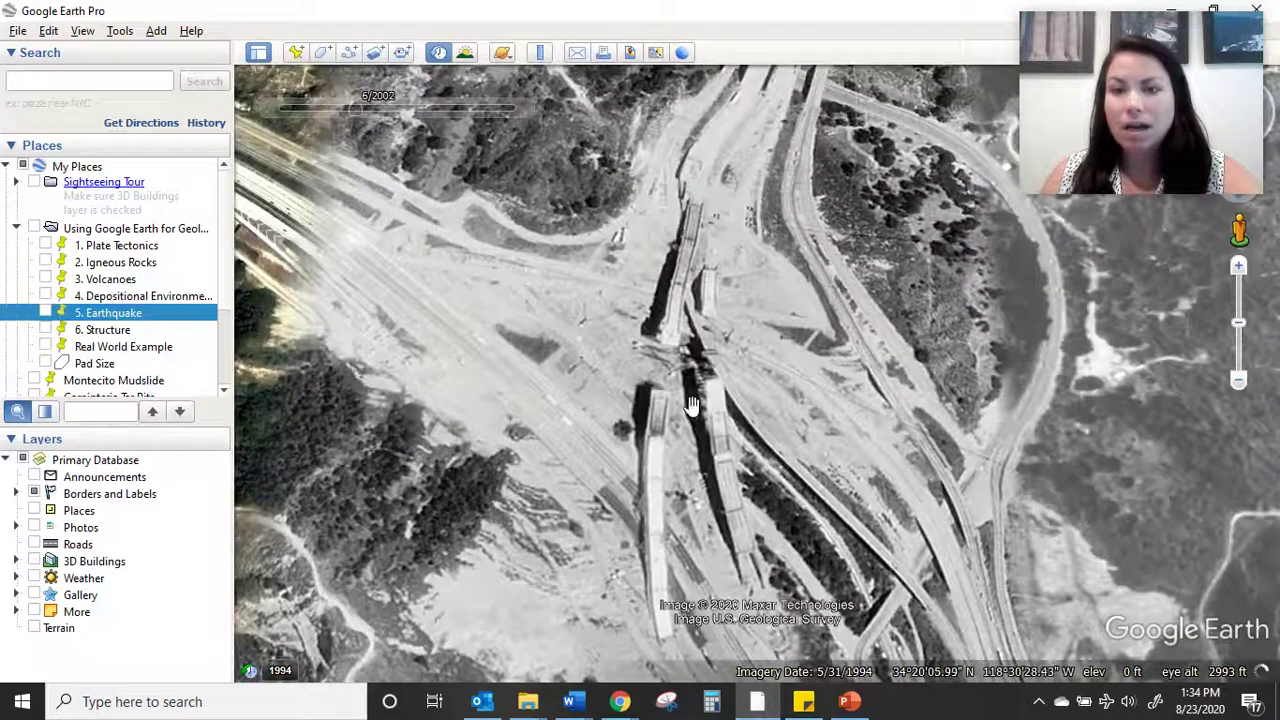
pyautogui.moveTo(690, 405); pyautogui.dragTo(702, 358)
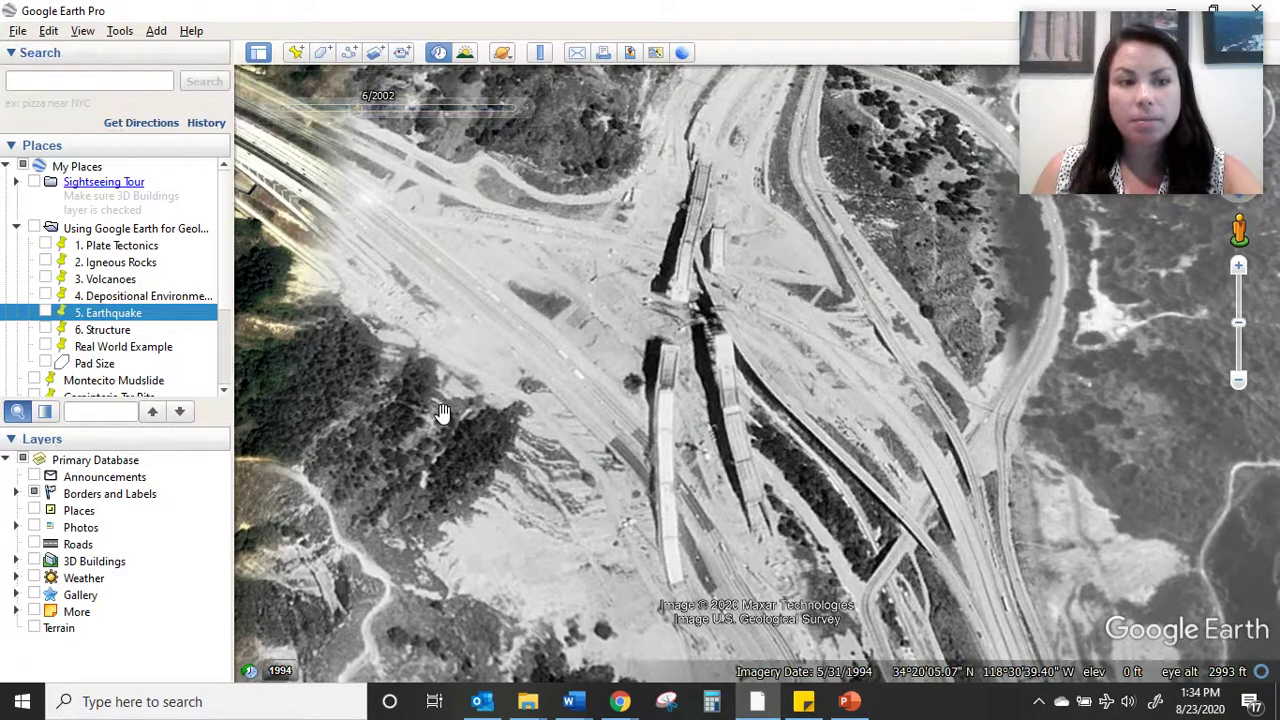
pyautogui.click(156, 385)
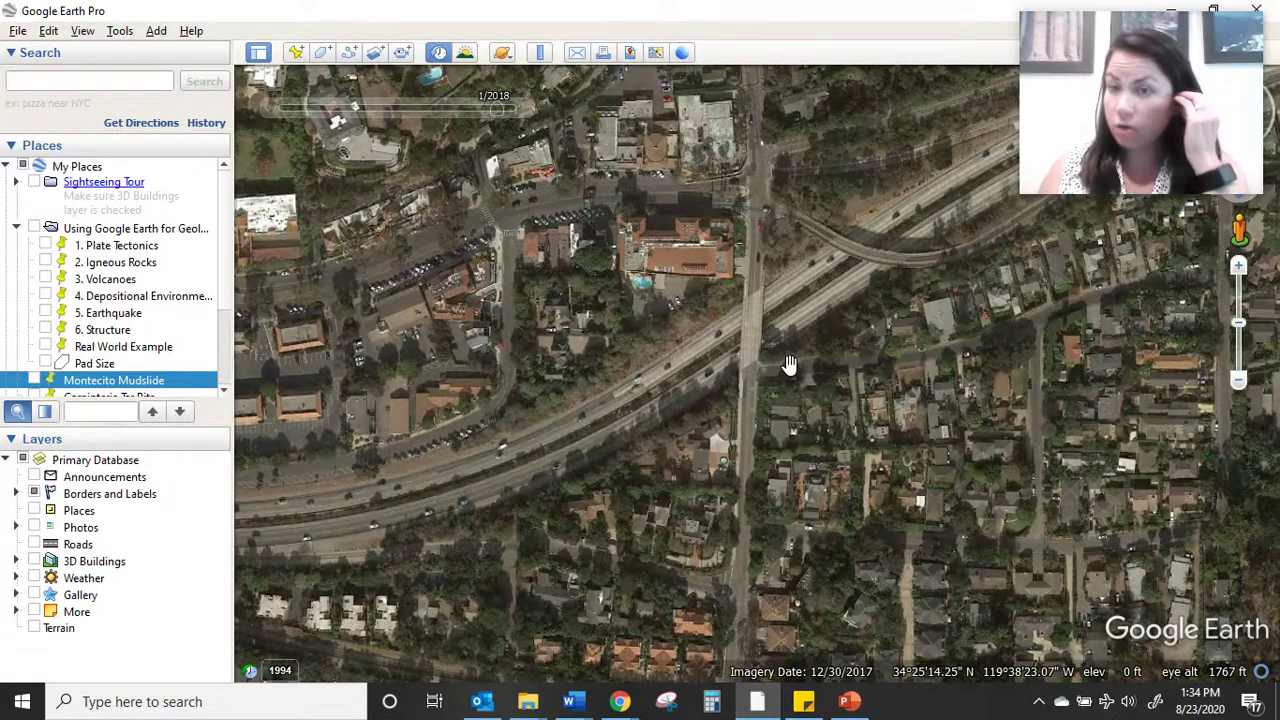
pyautogui.click(523, 108)
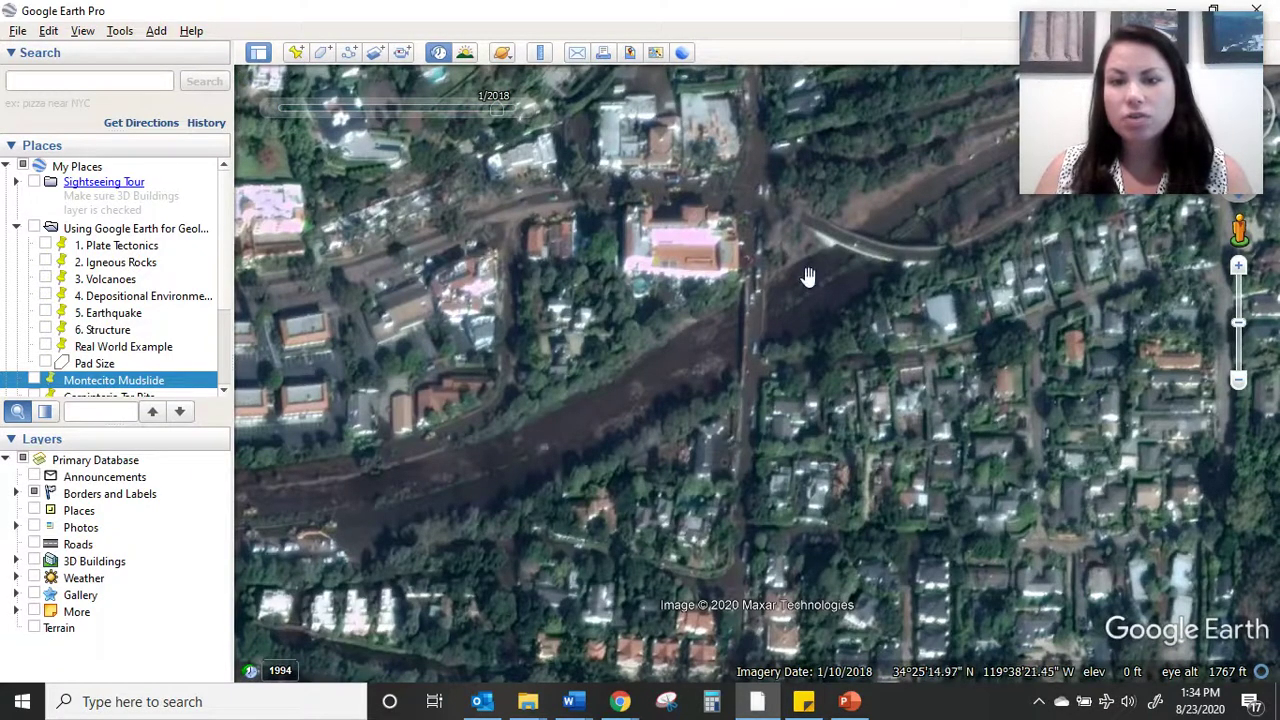
pyautogui.moveTo(786, 337); pyautogui.dragTo(786, 408)
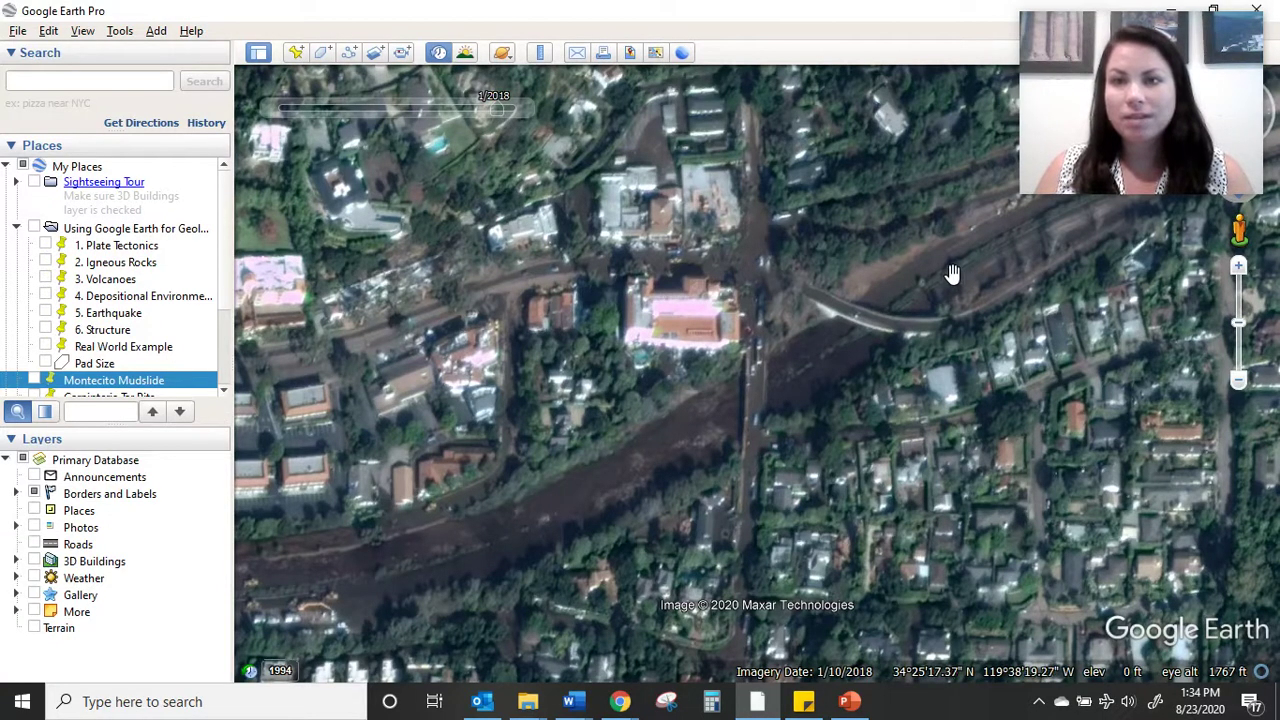
pyautogui.moveTo(520, 111)
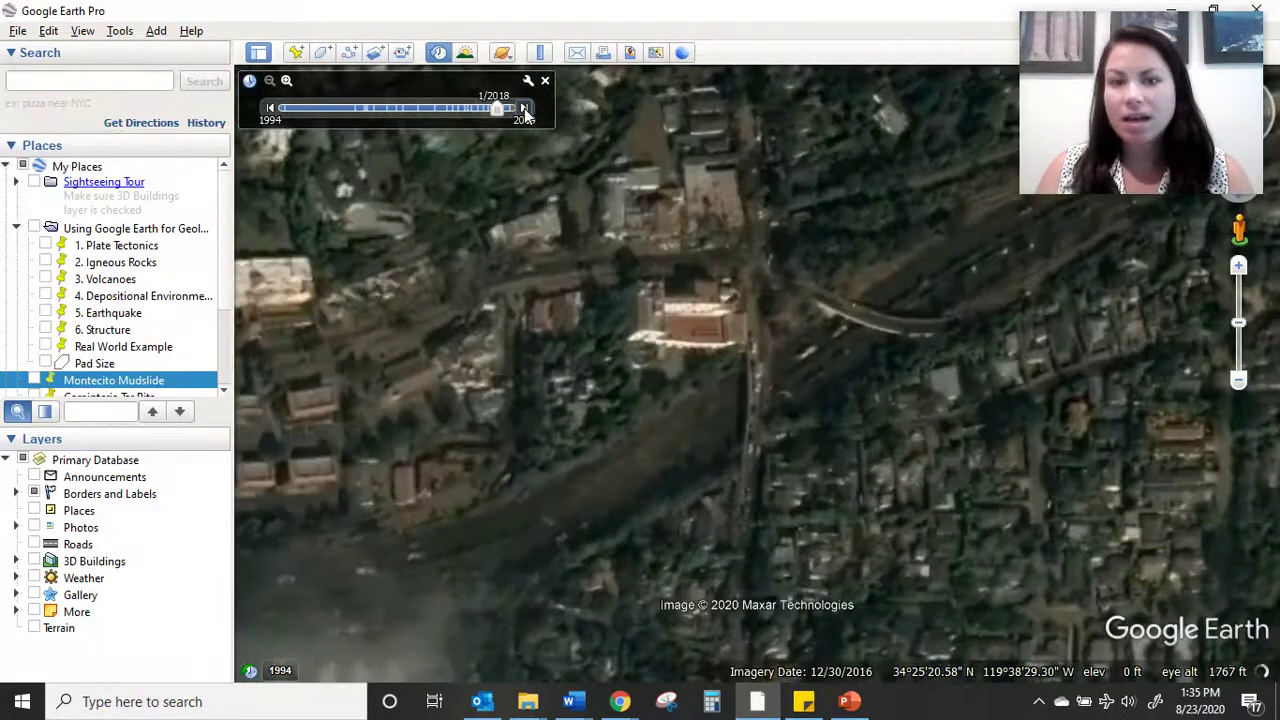
pyautogui.click(524, 108)
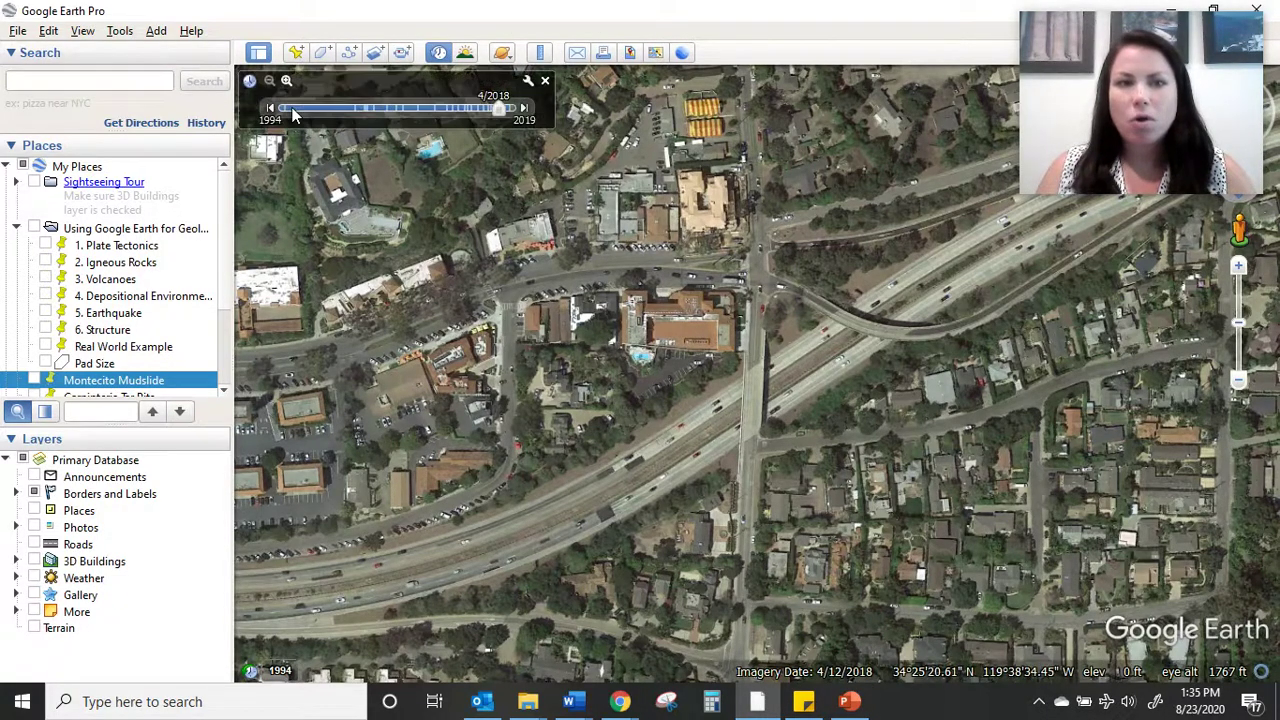
pyautogui.click(271, 110)
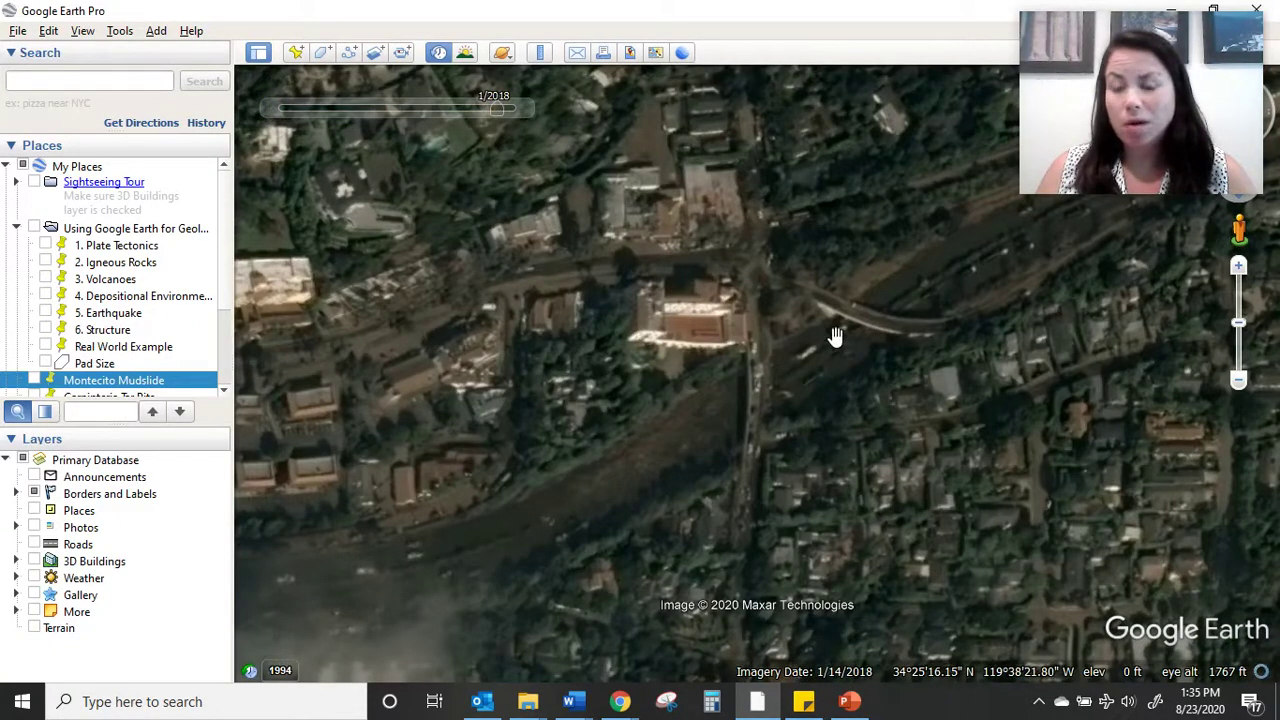
# Step: Fly to the 6. Structure placemark and centre the Richat Structure
pyautogui.doubleClick(108, 330)
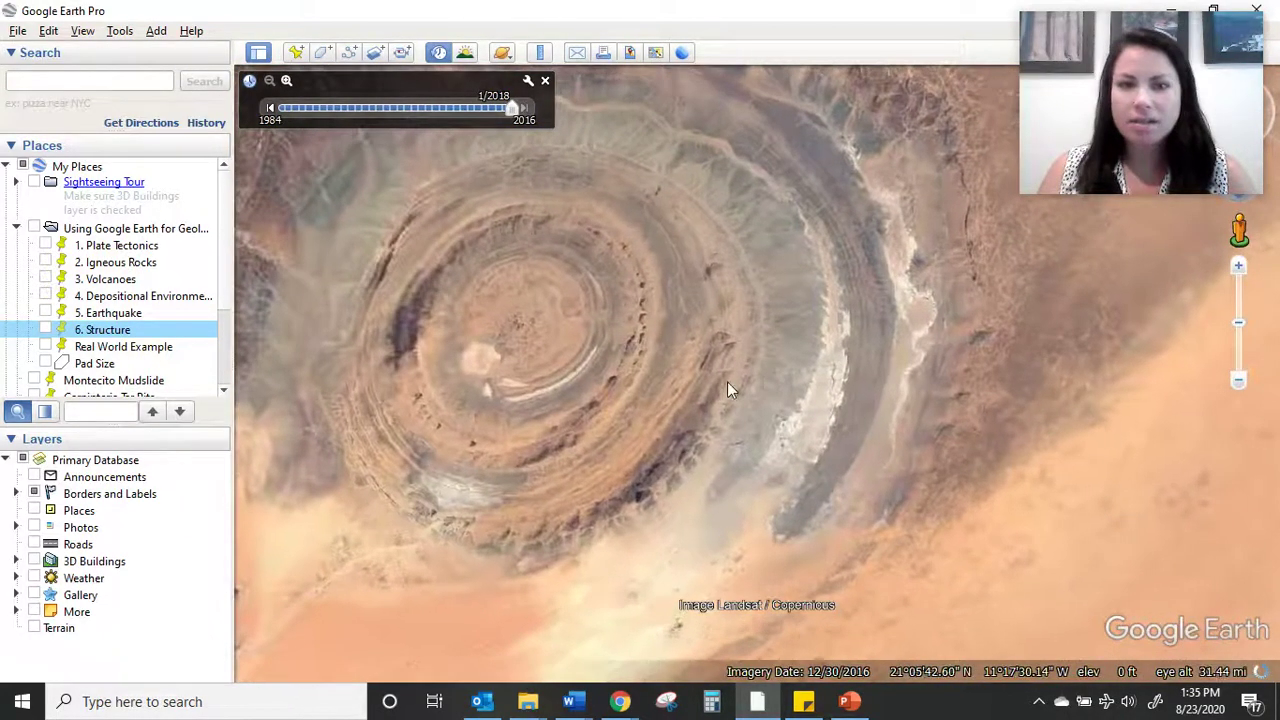
pyautogui.moveTo(731, 384); pyautogui.dragTo(908, 416)
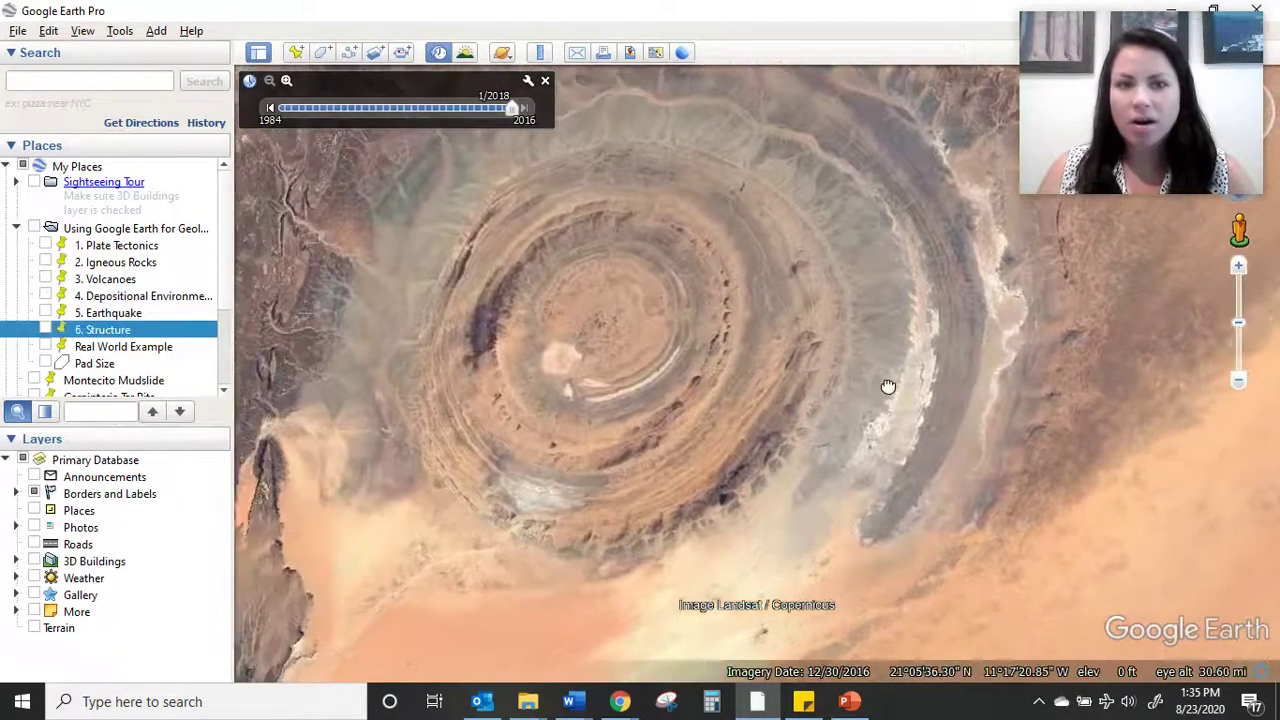
pyautogui.keyDown('shift'); pyautogui.scroll(-5, 906, 428); pyautogui.keyUp('shift')
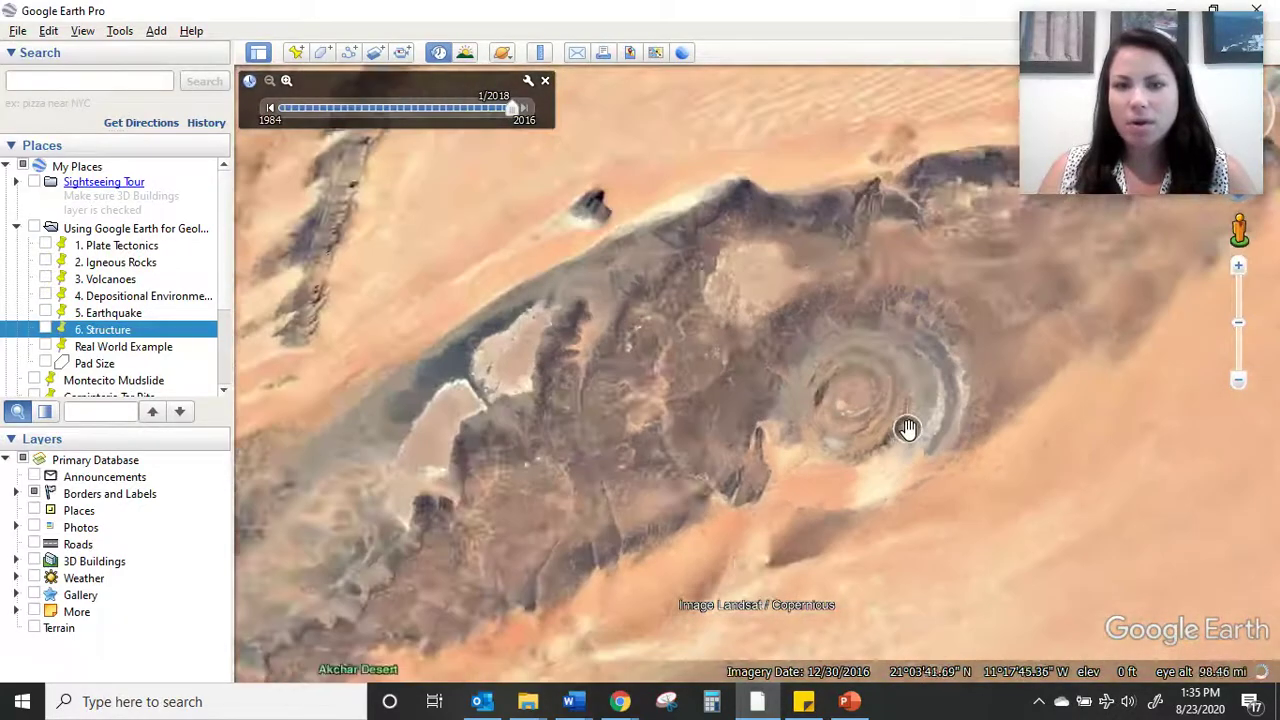
pyautogui.scroll(-8, 906, 428)
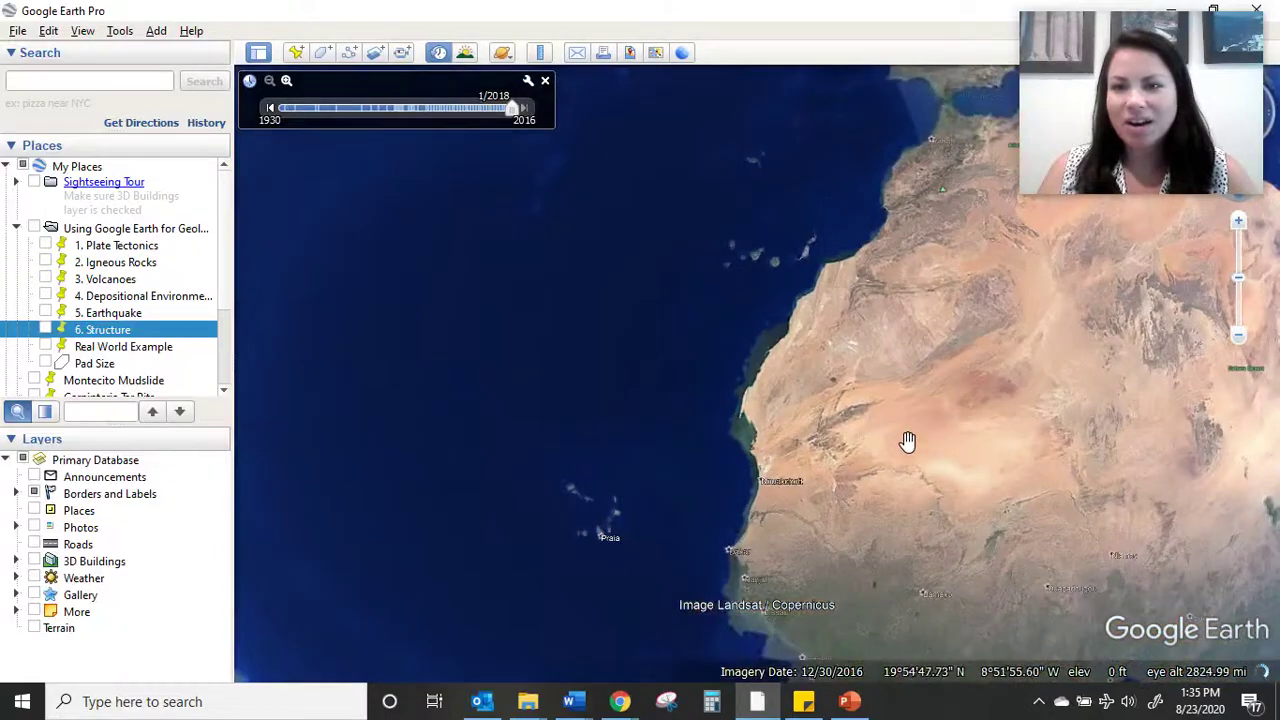
# Step: Pan out to the West African coast, then zoom back in to frame the Richat rings
pyautogui.moveTo(908, 443); pyautogui.dragTo(752, 262)
pyautogui.scroll(6, 752, 262)
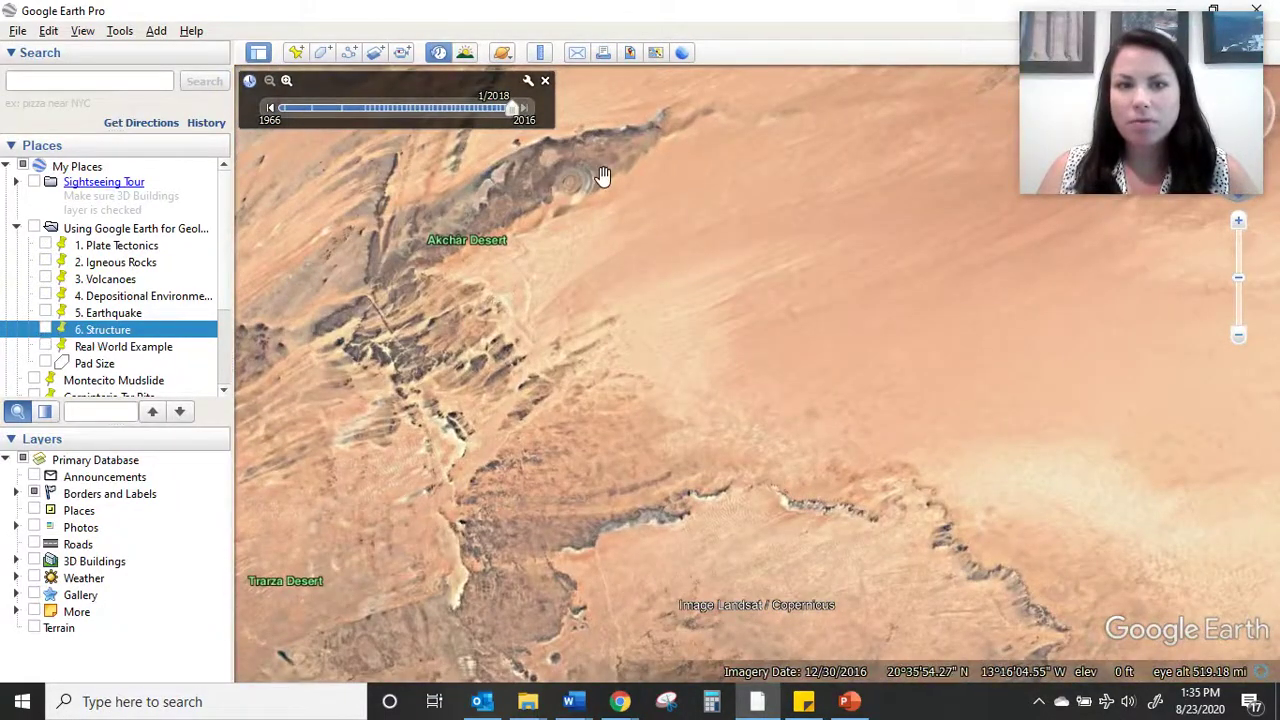
pyautogui.moveTo(600, 177); pyautogui.dragTo(686, 266)
pyautogui.scroll(2, 660, 258)
pyautogui.scroll(5, 638, 254)
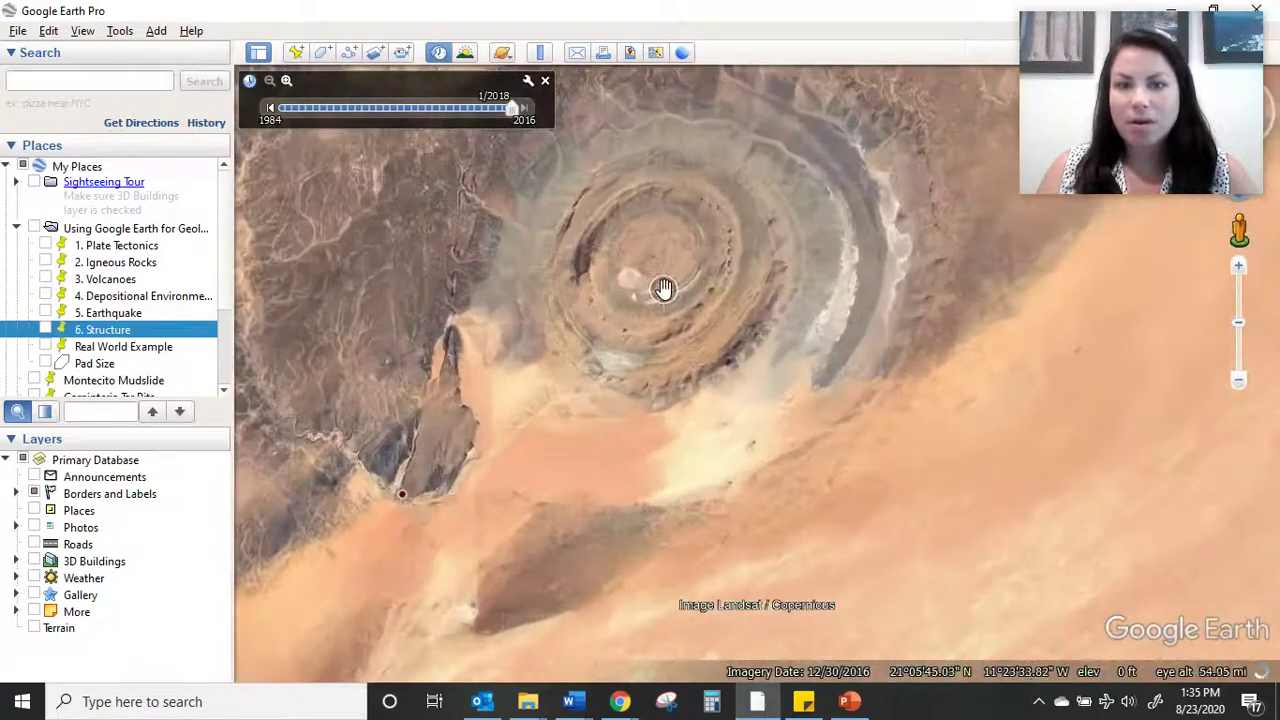
pyautogui.moveTo(663, 289); pyautogui.dragTo(826, 323)
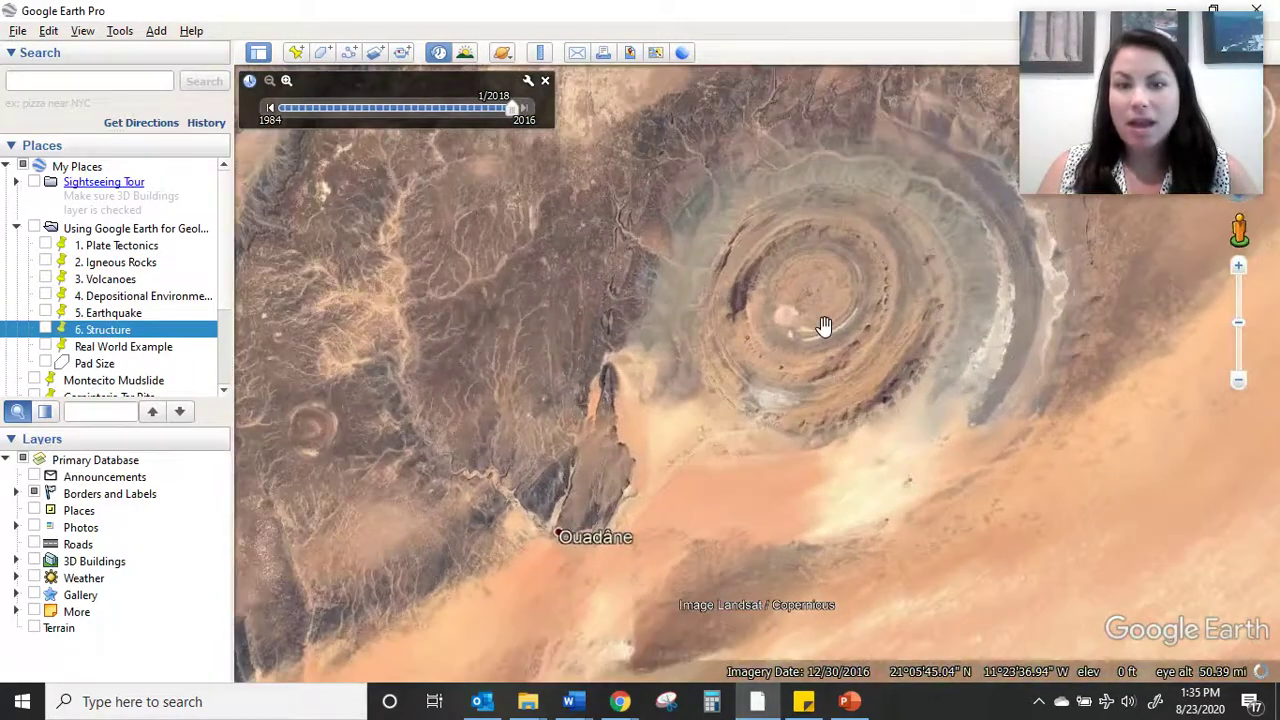
pyautogui.scroll(2, 827, 320)
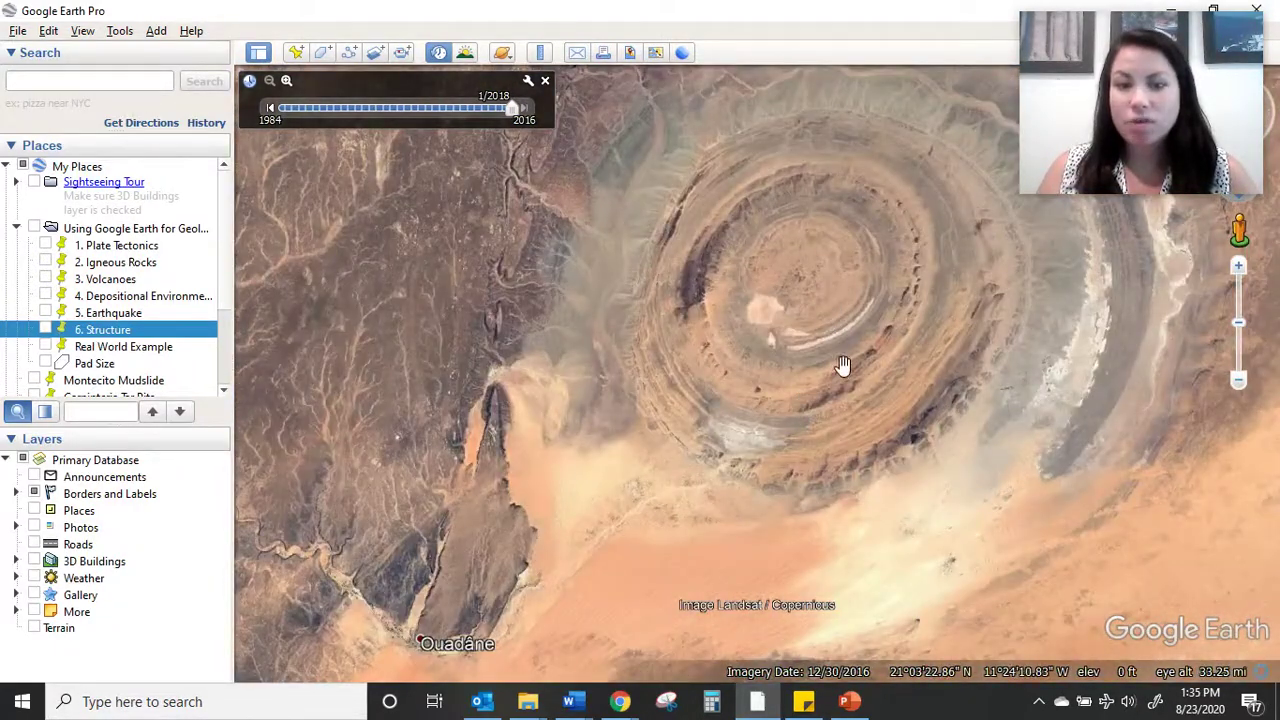
pyautogui.moveTo(855, 323); pyautogui.dragTo(790, 418)
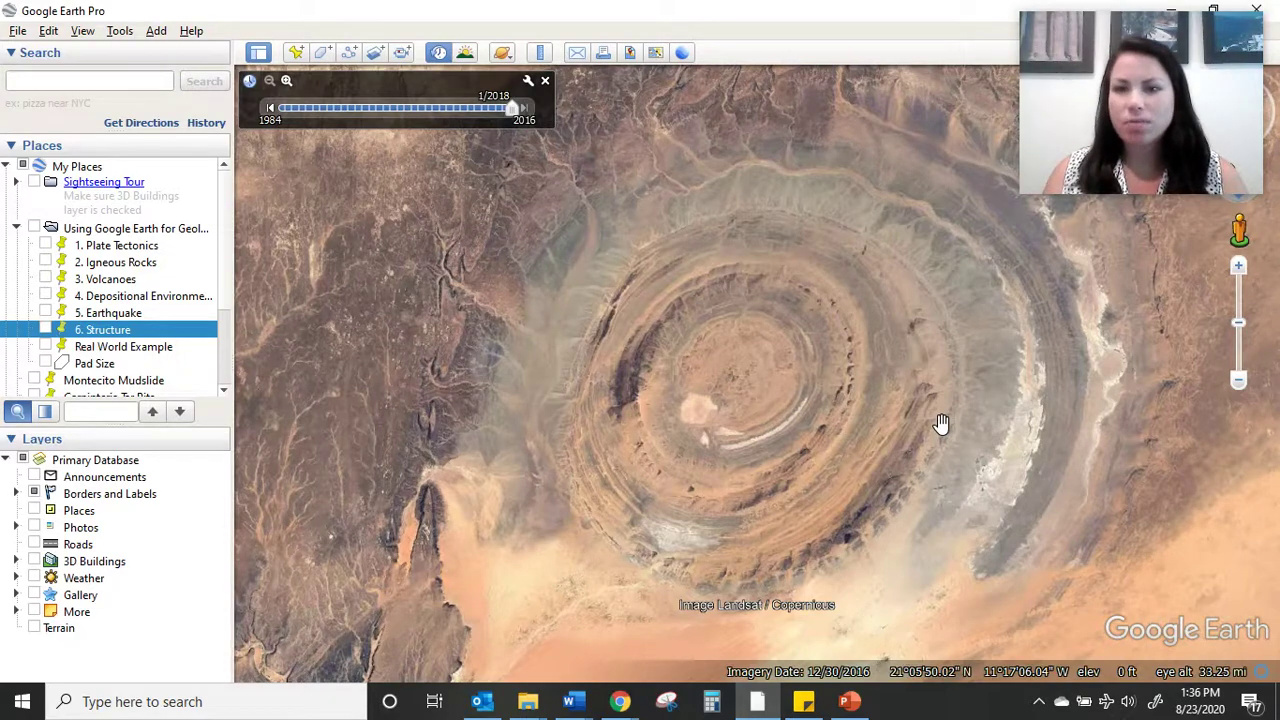
# Step: In PowerPoint, show the Plate Tectonics, Rocks & Minerals, Volcanoes and Depositional Environment slides
pyautogui.click(849, 707)
pyautogui.click(82, 531)
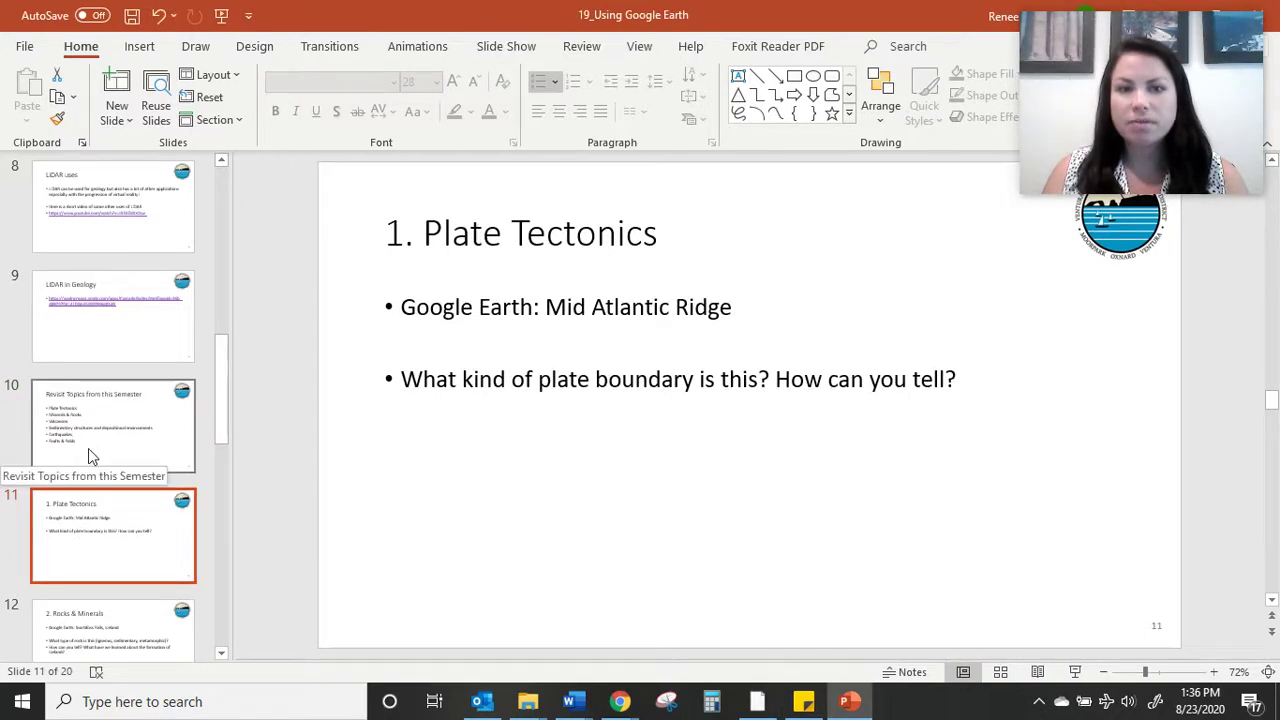
pyautogui.scroll(-2, 88, 456)
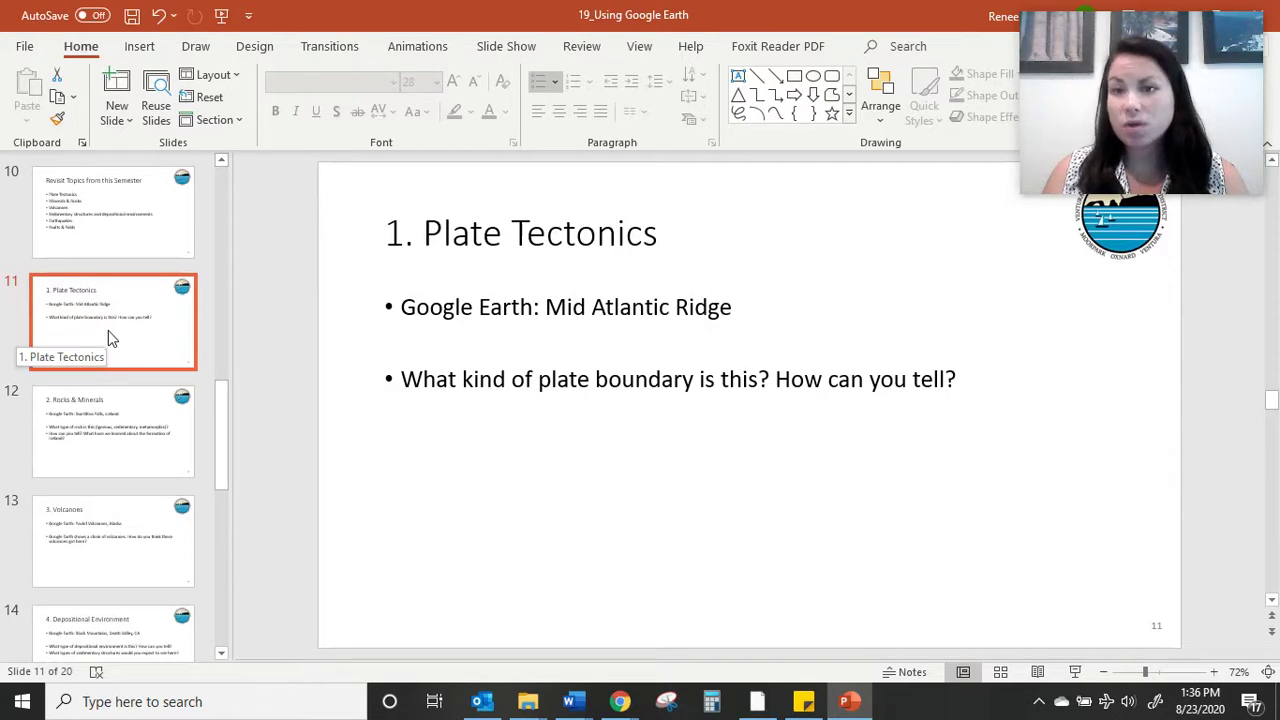
pyautogui.click(106, 421)
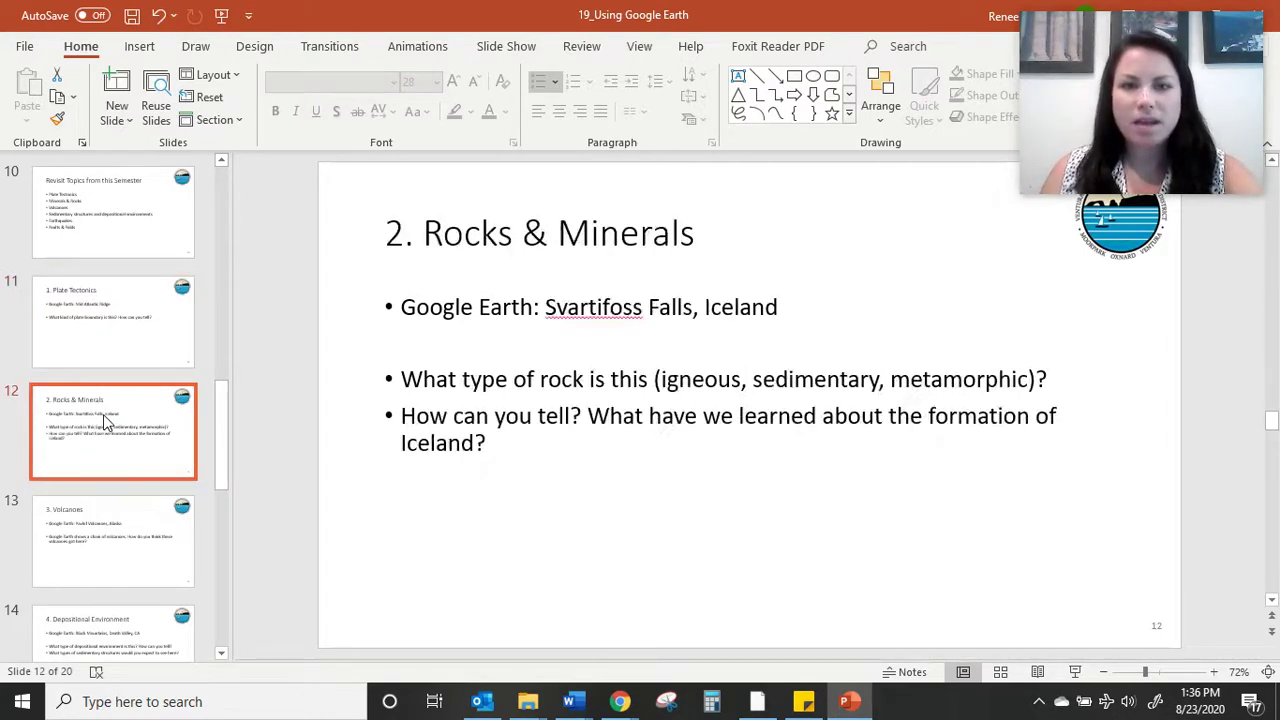
pyautogui.scroll(-3, 103, 420)
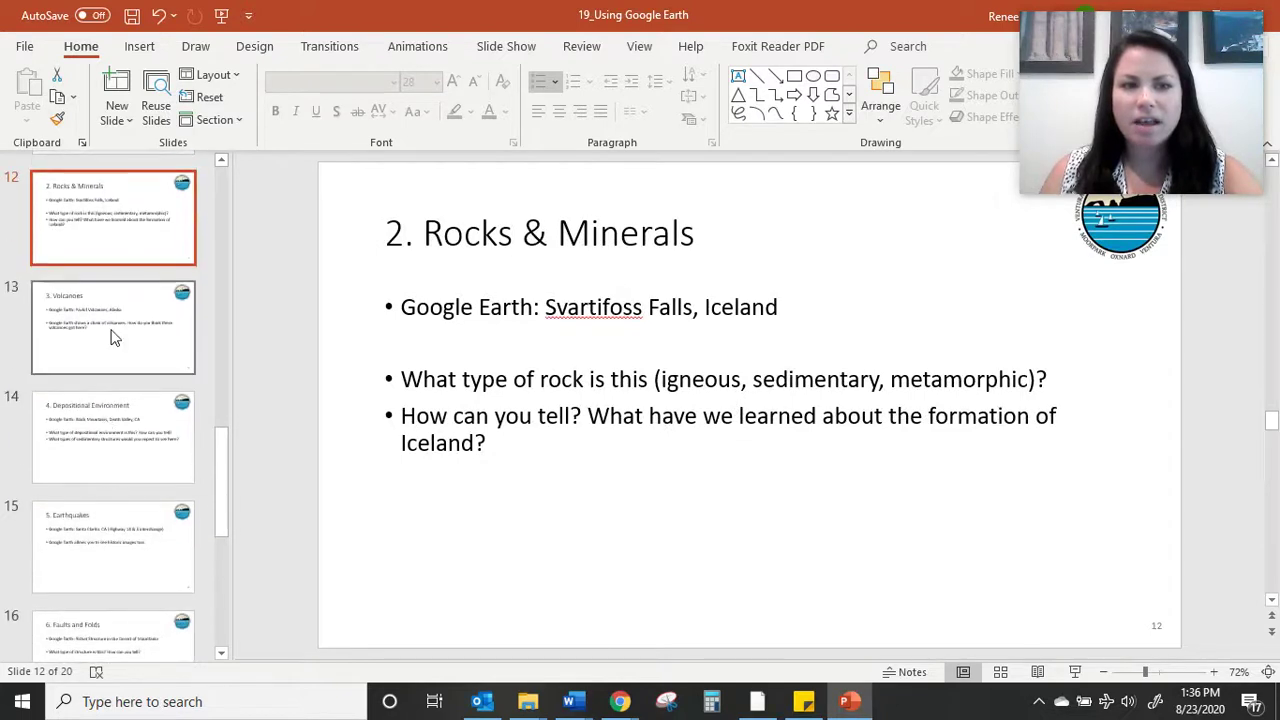
pyautogui.click(114, 337)
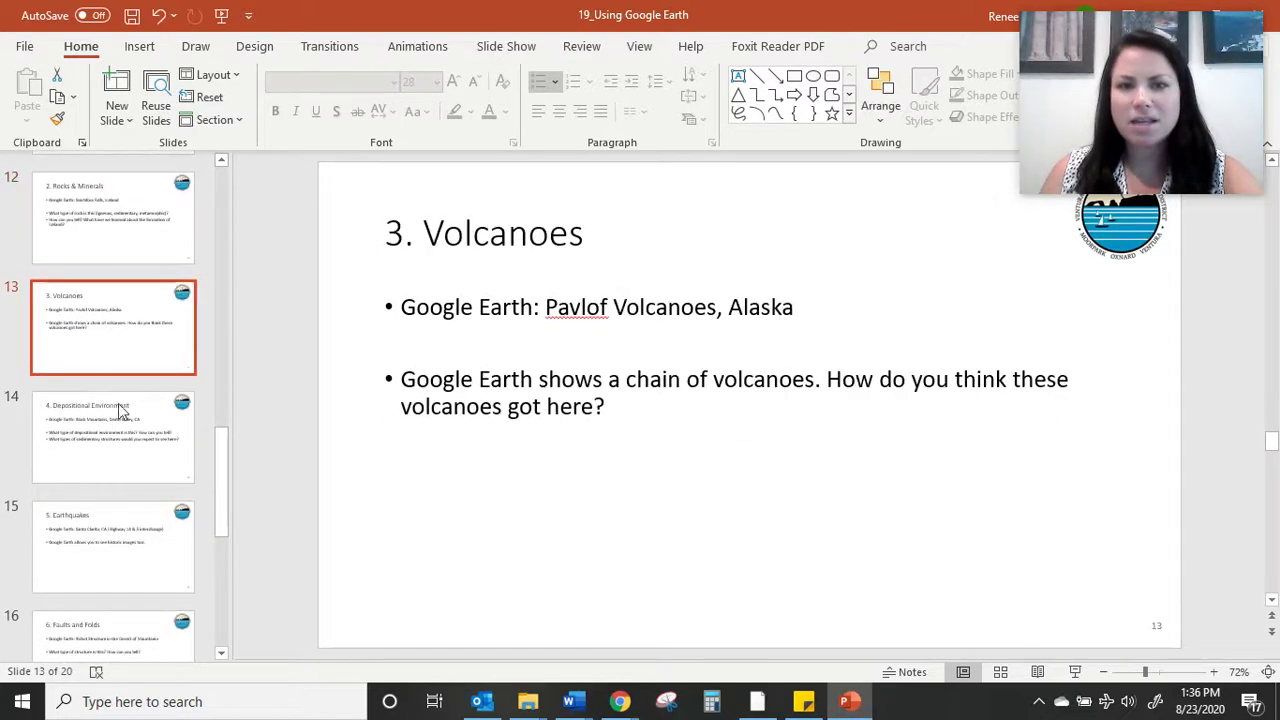
pyautogui.click(108, 463)
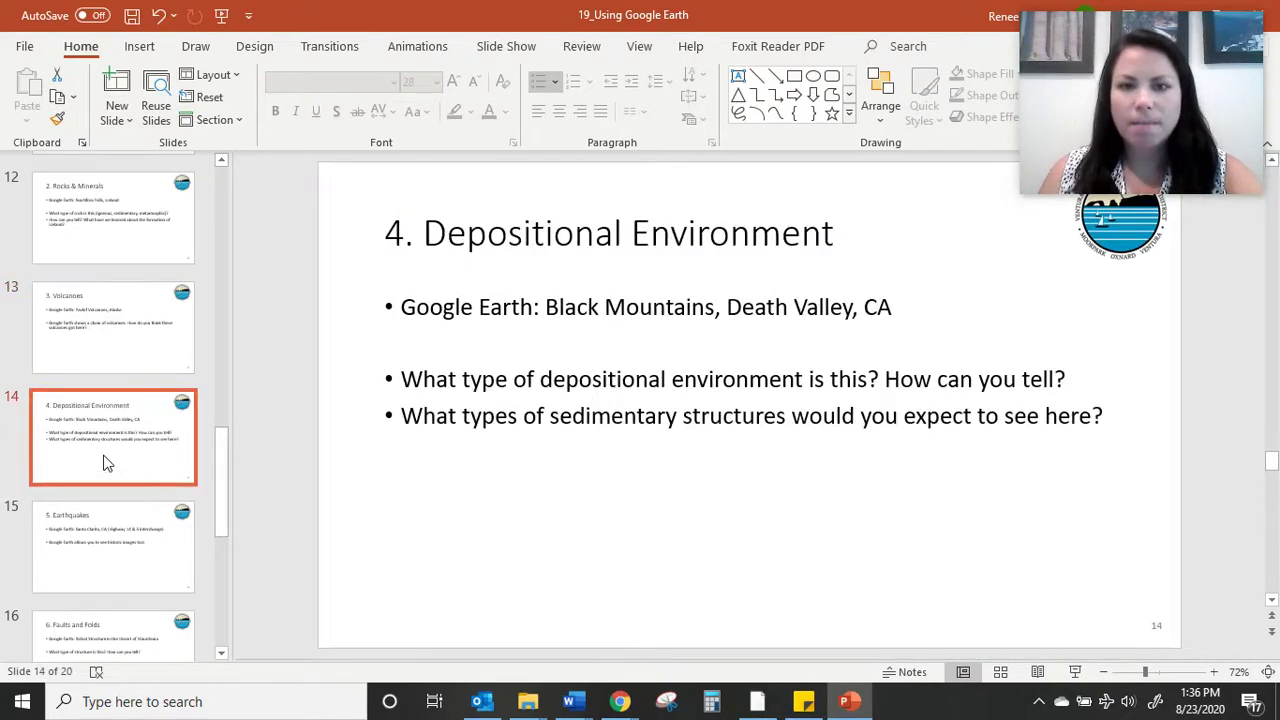
# Step: Continue through Earthquakes, Faults and Folds, Homework Assignment, and LiDAR and Satellite in the real world!
pyautogui.scroll(-1, 107, 455)
pyautogui.click(110, 457)
pyautogui.scroll(-2, 107, 450)
pyautogui.click(123, 397)
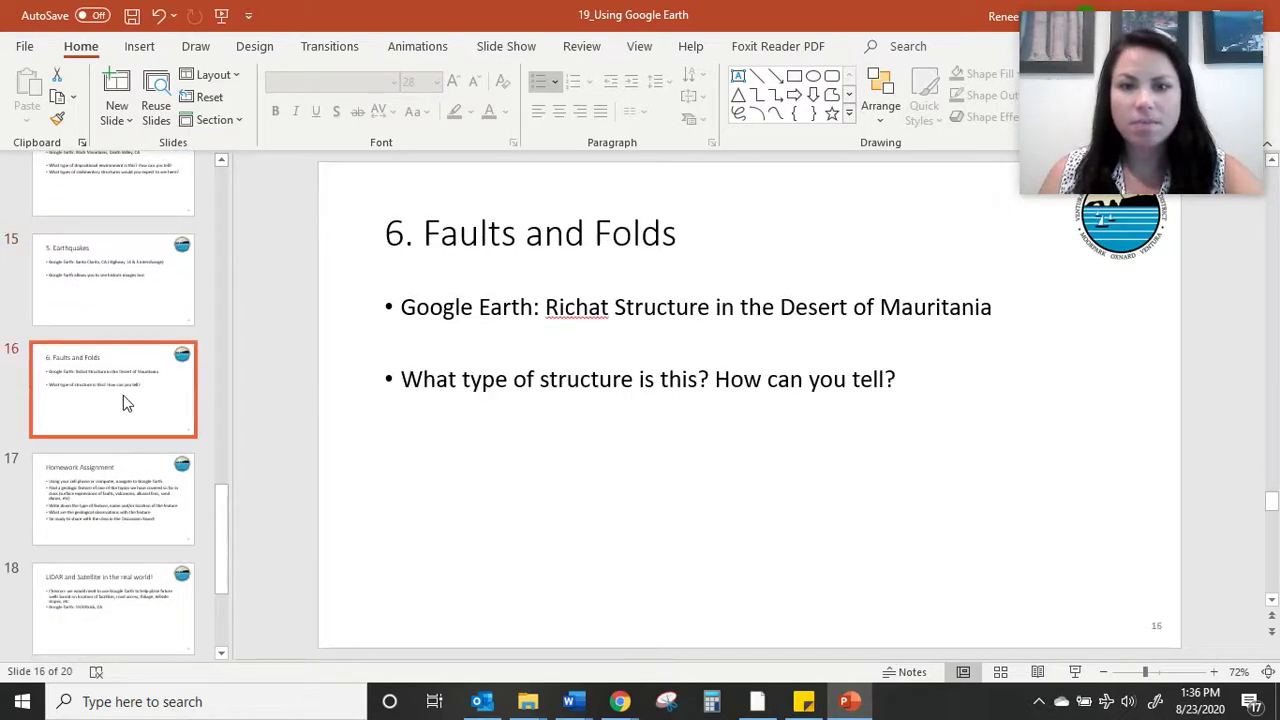
pyautogui.click(111, 468)
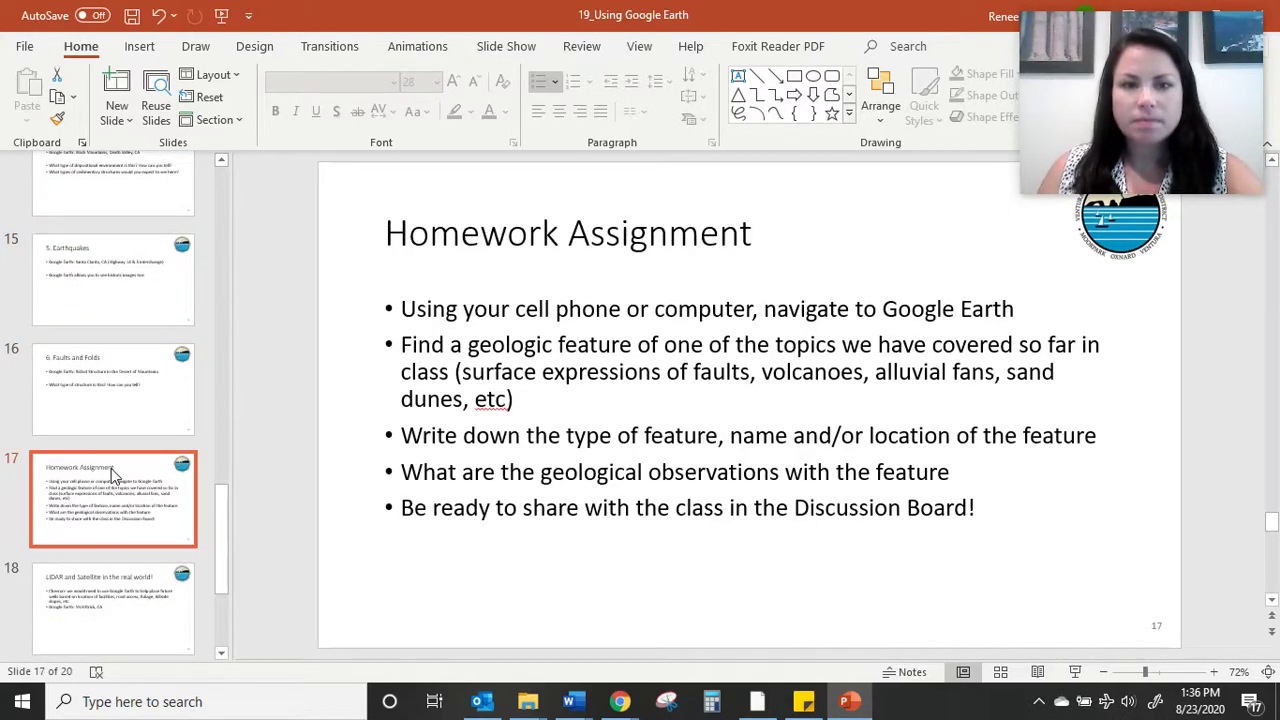
pyautogui.scroll(-1, 111, 468)
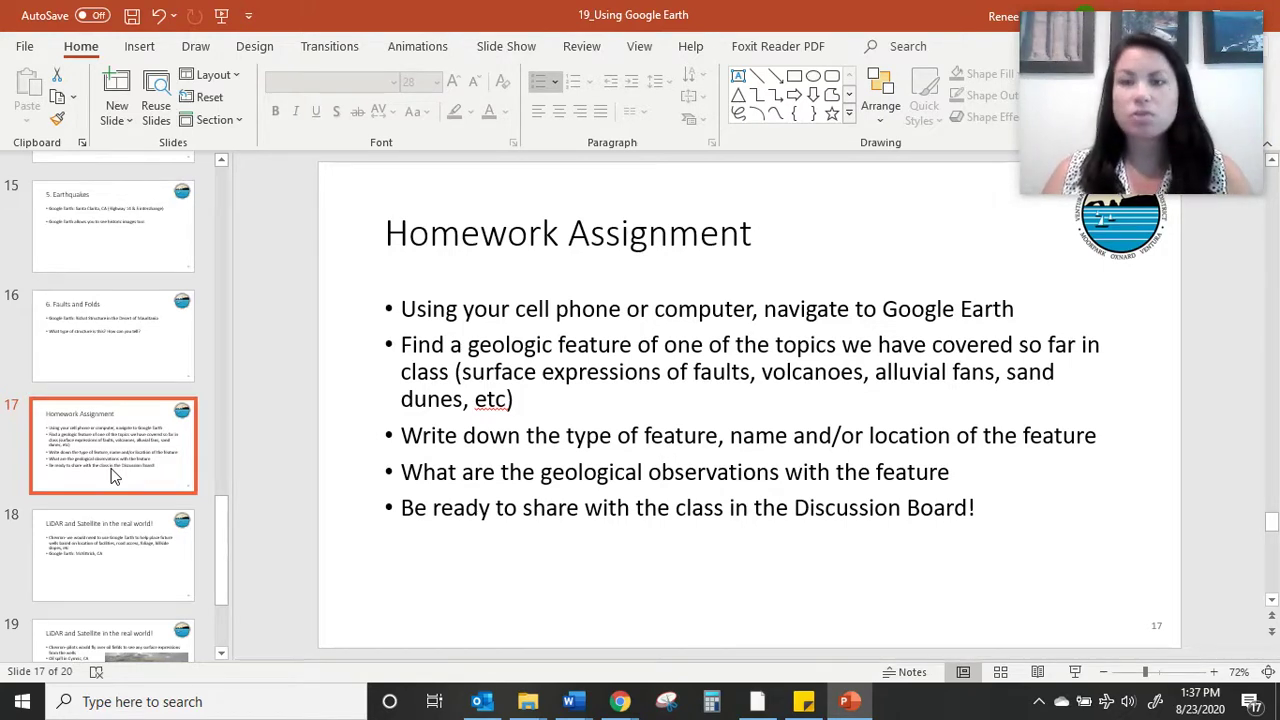
pyautogui.click(79, 546)
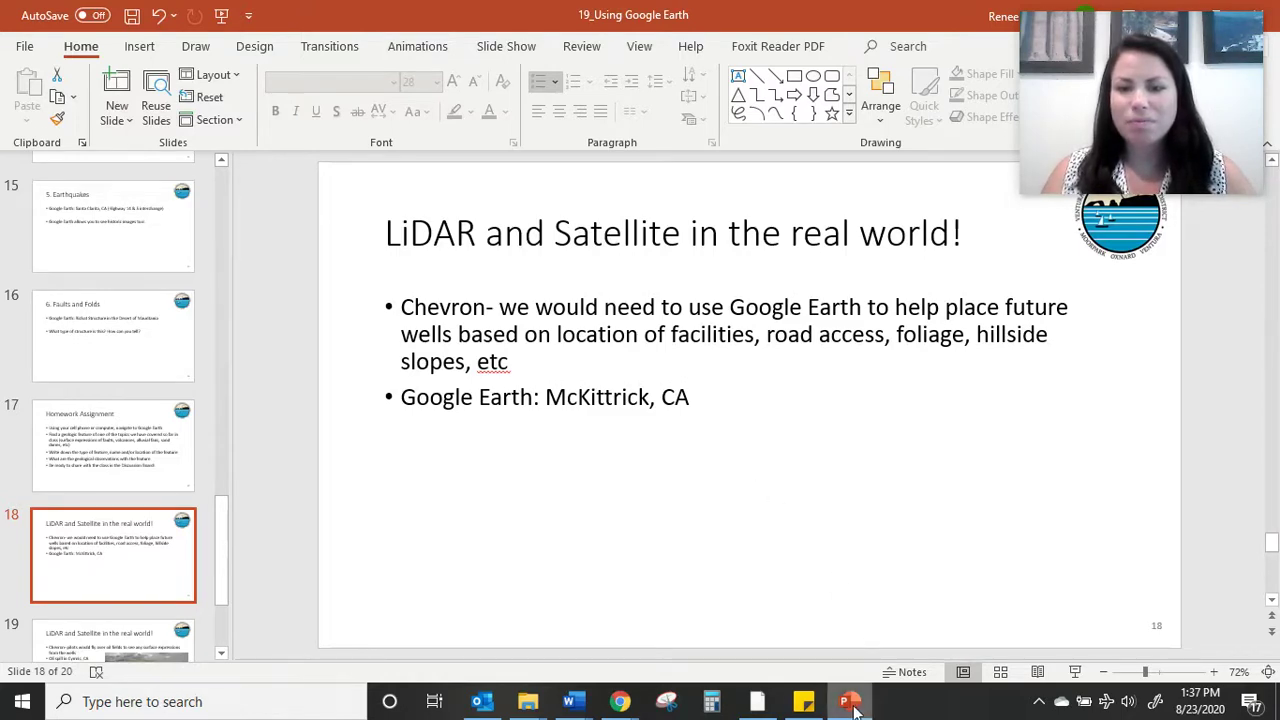
# Step: Back in Google Earth, fly to the Real World Example oil field and select Pad Size
pyautogui.moveTo(760, 706)
pyautogui.click(779, 625)
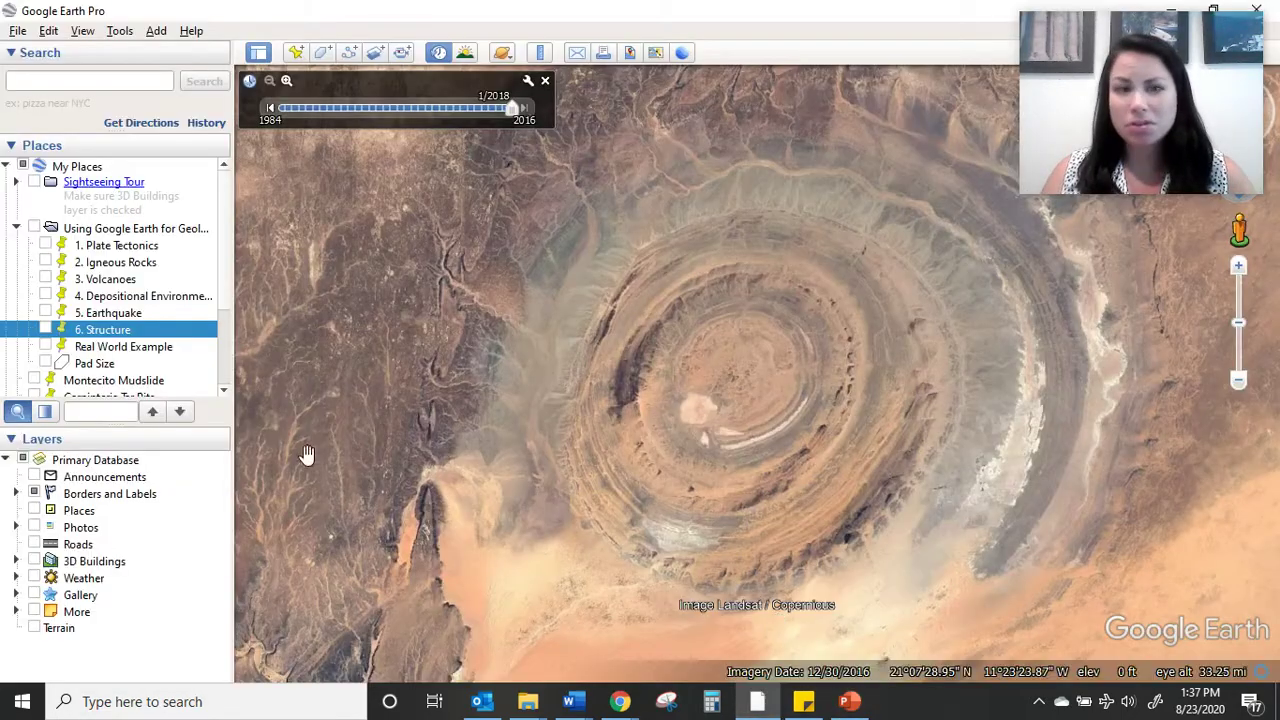
pyautogui.doubleClick(112, 348)
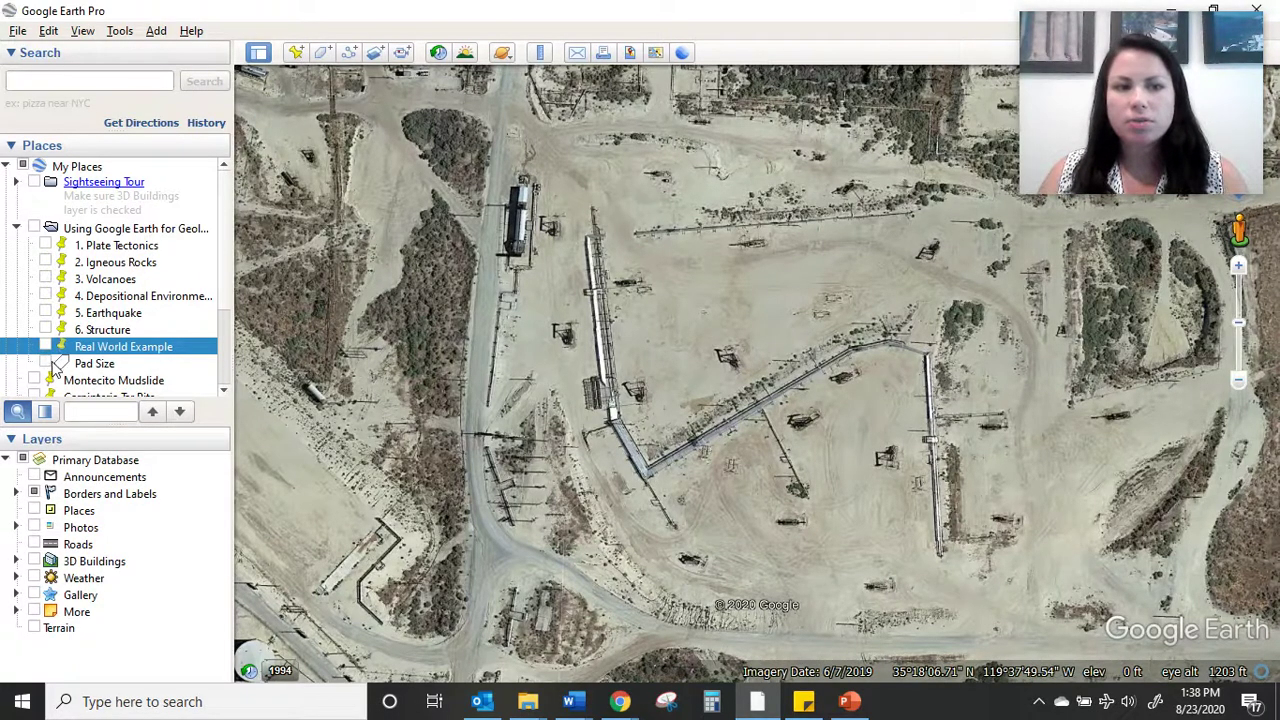
pyautogui.click(56, 366)
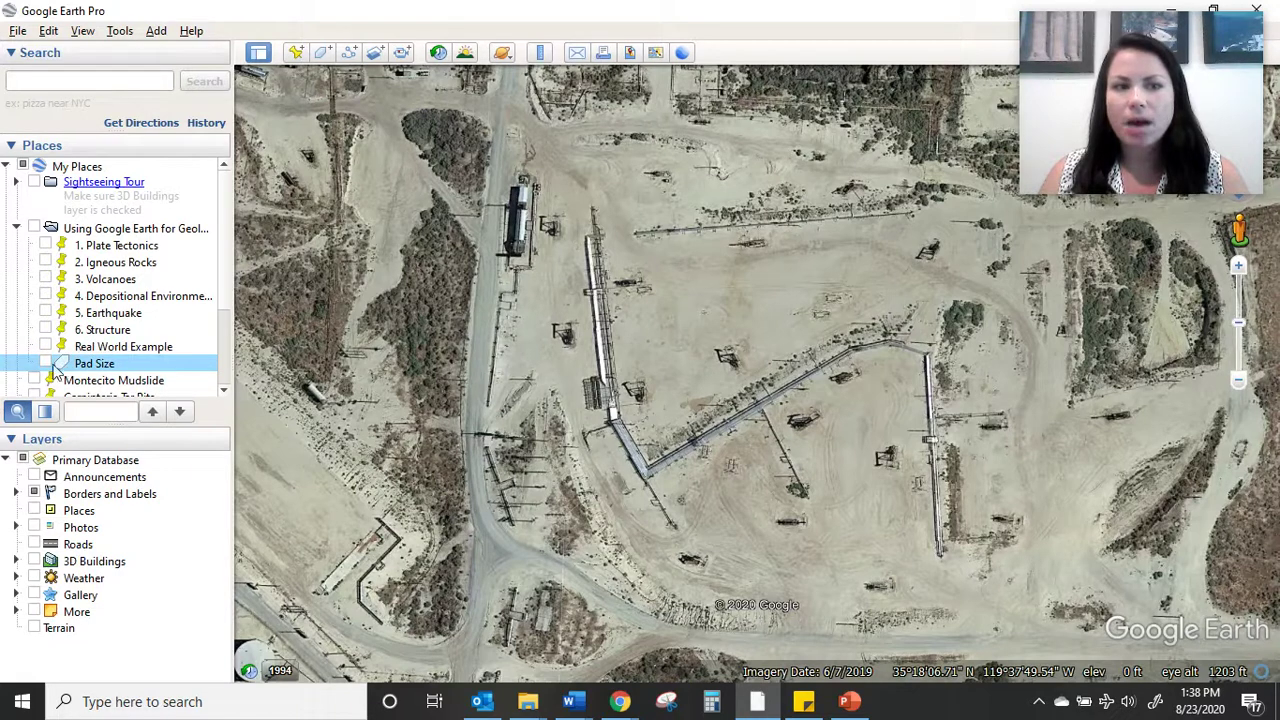
# Step: Turn on Pad Size to display the red well-pad square over the oil field
pyautogui.click(46, 363)
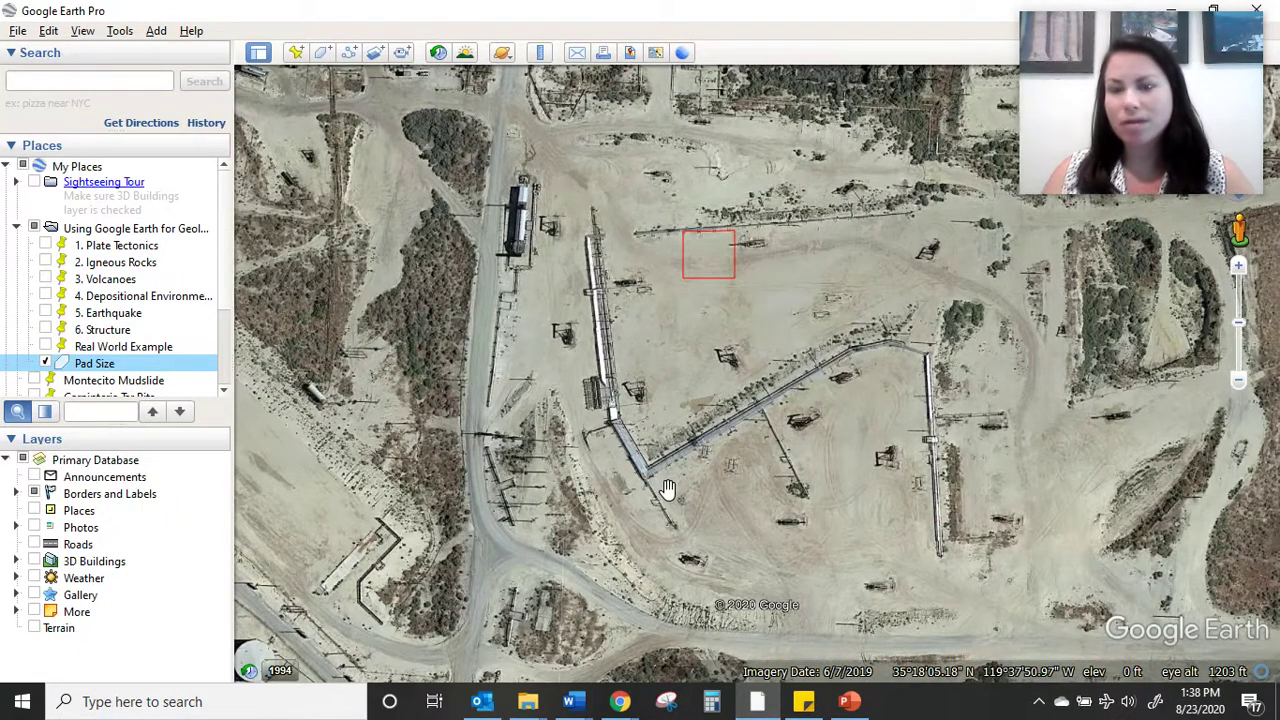
pyautogui.moveTo(849, 701)
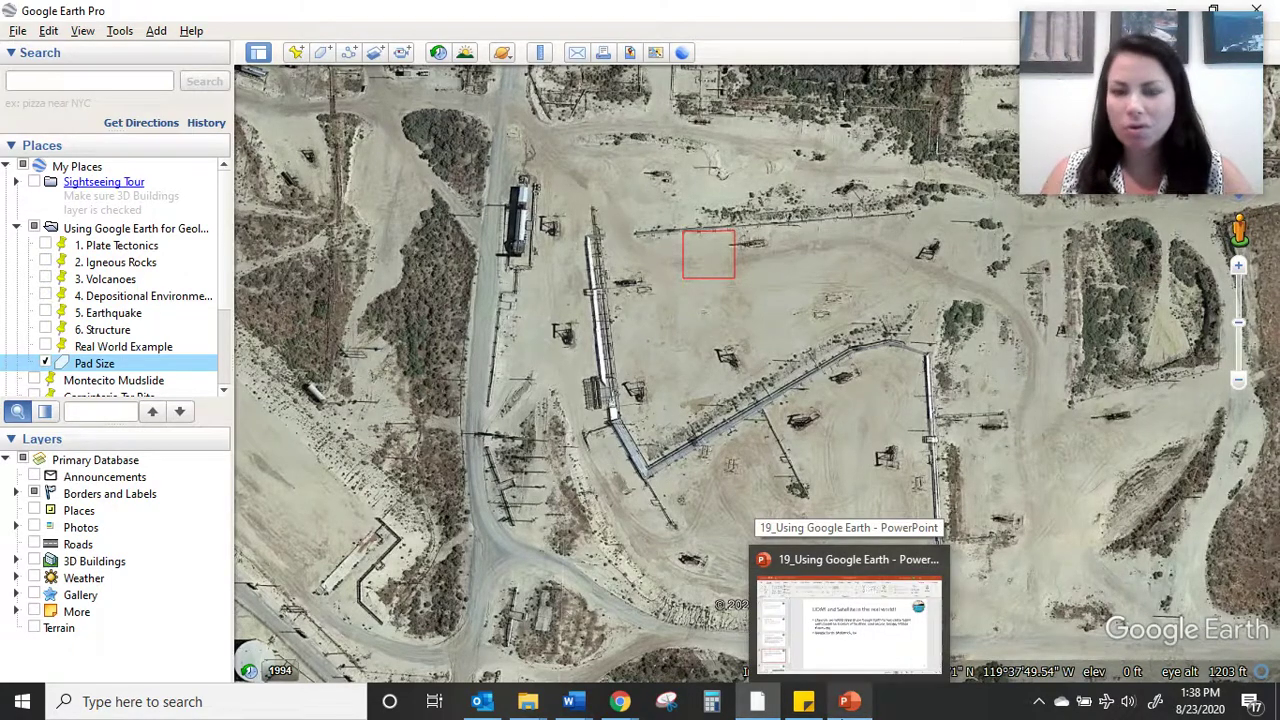
# Step: Return to PowerPoint and open slide 19 on the Cymric, CA oil spill
pyautogui.click(846, 630)
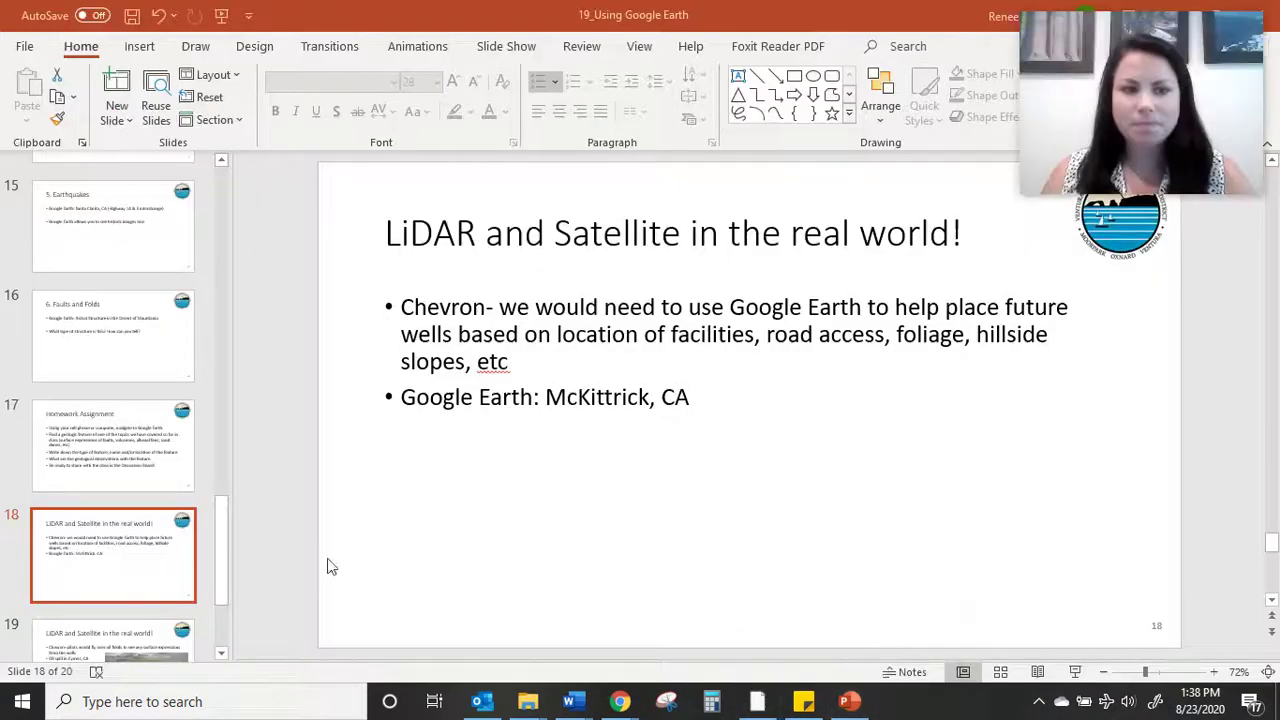
pyautogui.click(103, 641)
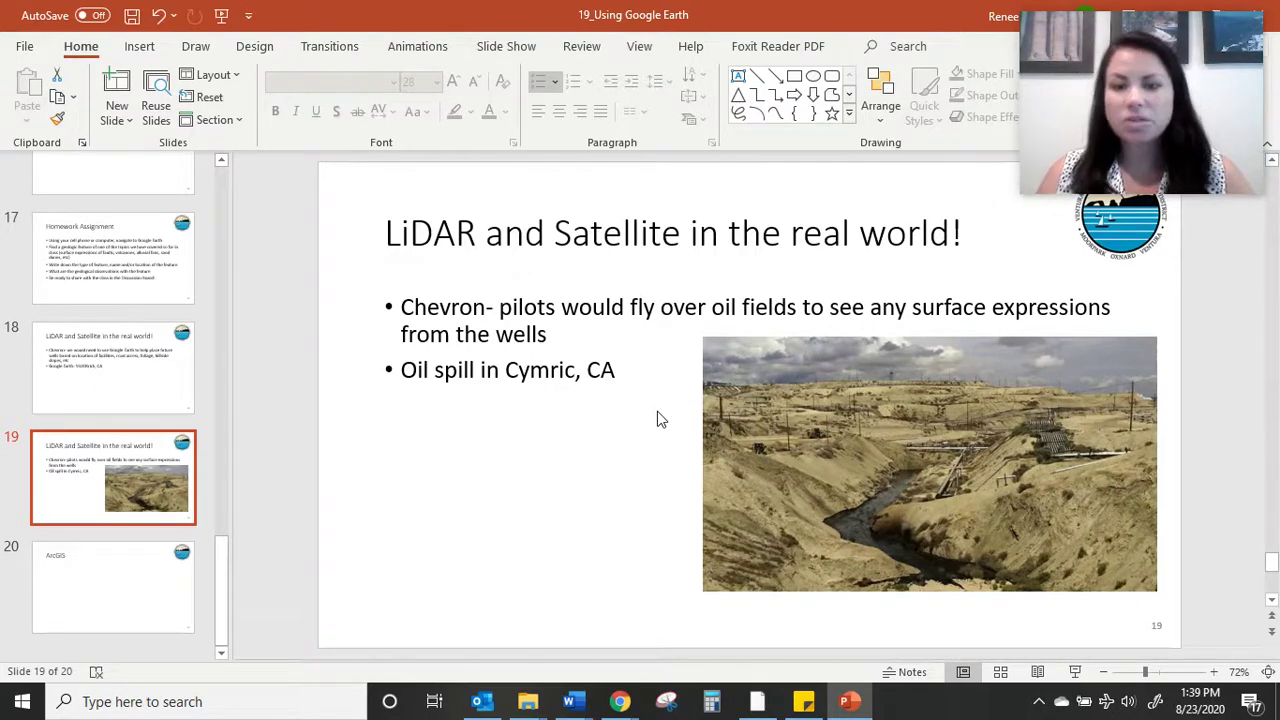
# Step: Switch to Chrome's ArcGIS Online overview tab and return to the top of the page
pyautogui.moveTo(620, 703)
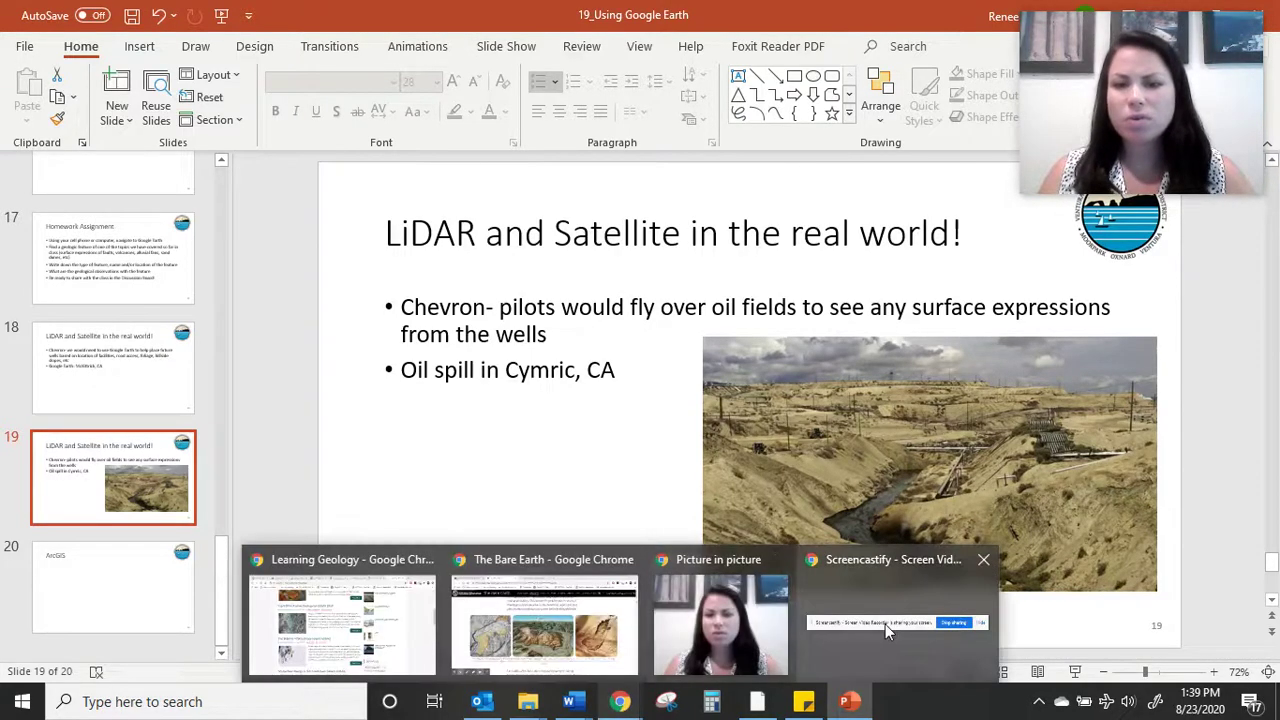
pyautogui.click(545, 620)
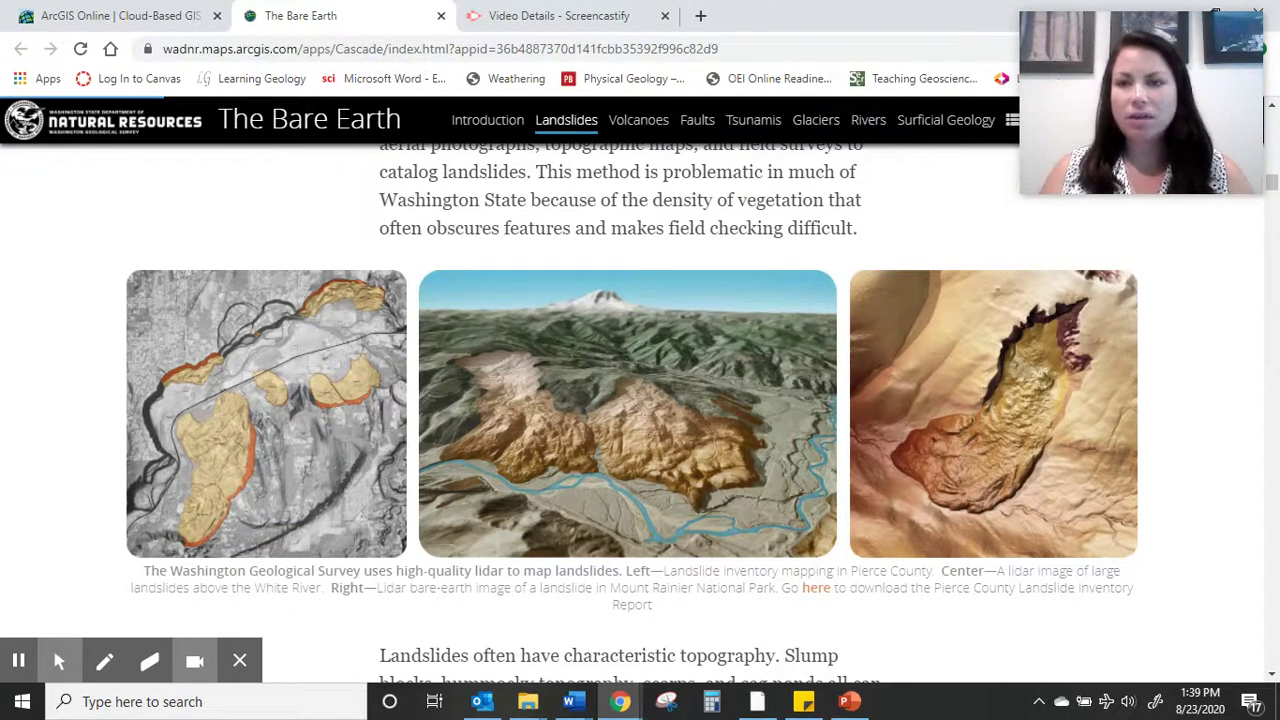
pyautogui.click(160, 10)
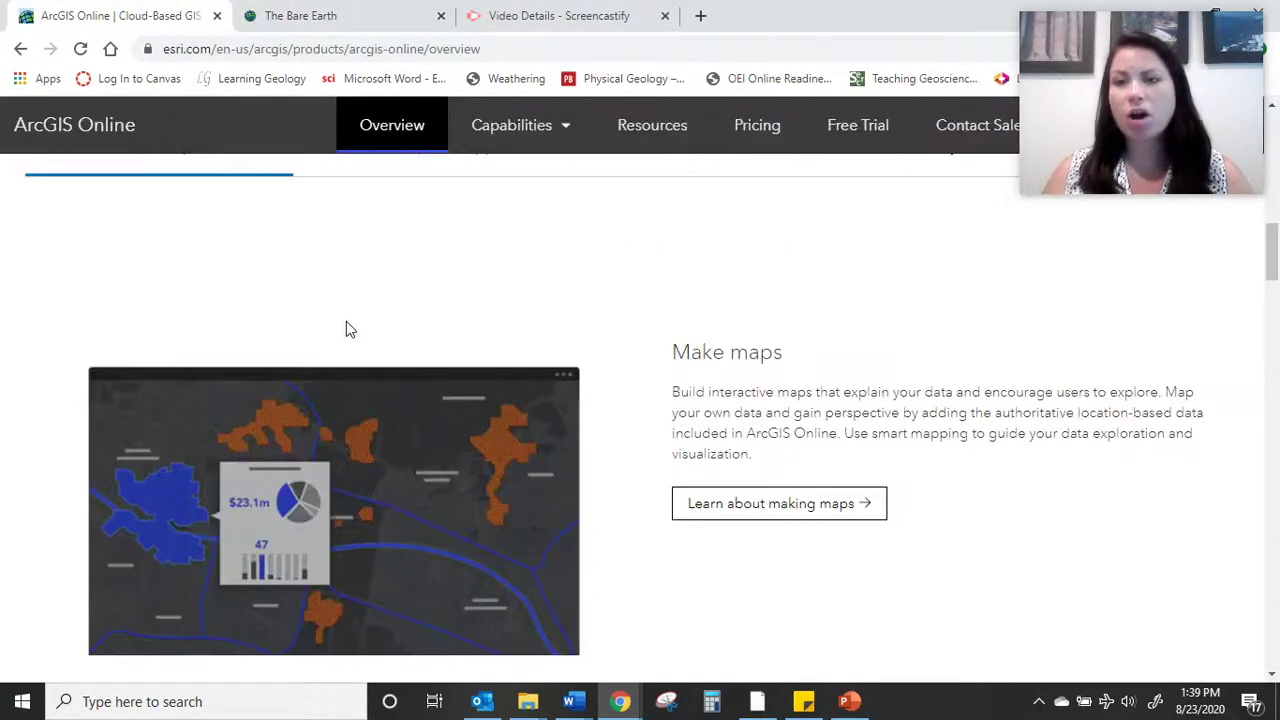
pyautogui.moveTo(1269, 254); pyautogui.dragTo(1272, 140)
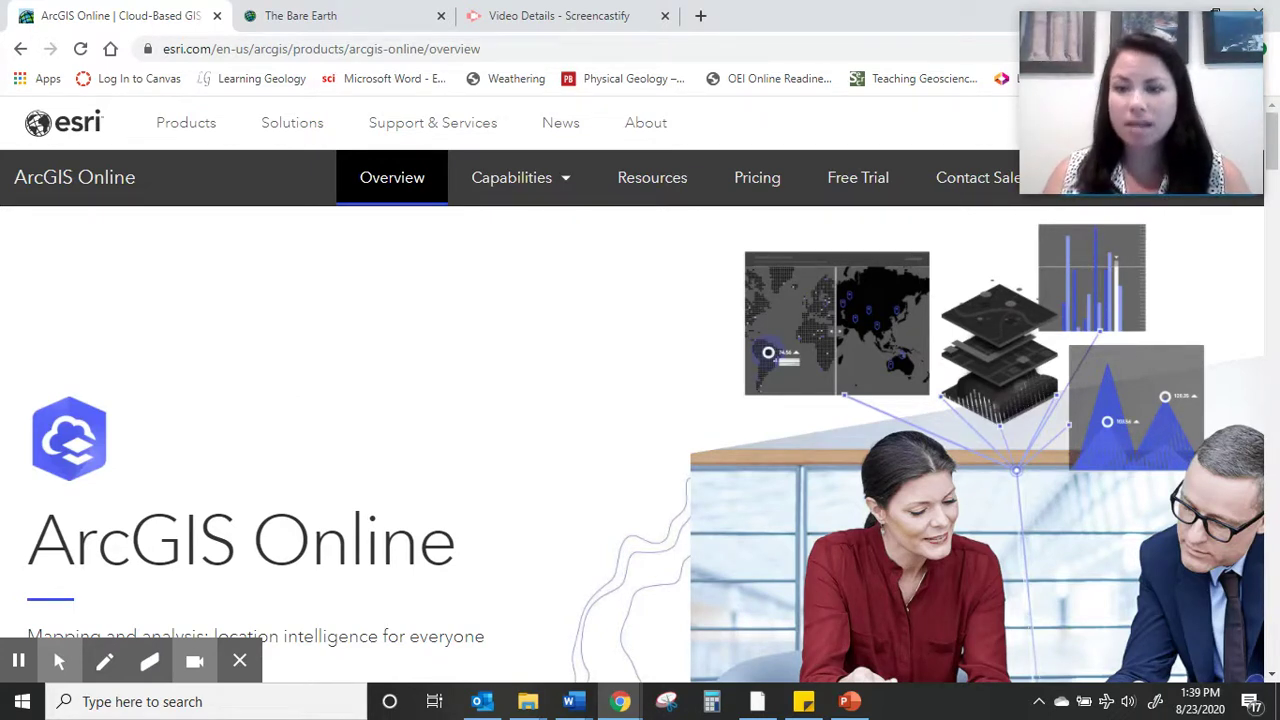
# Step: Scroll down to the "What you can do" section and its Make maps description
pyautogui.scroll(-2, 566, 348)
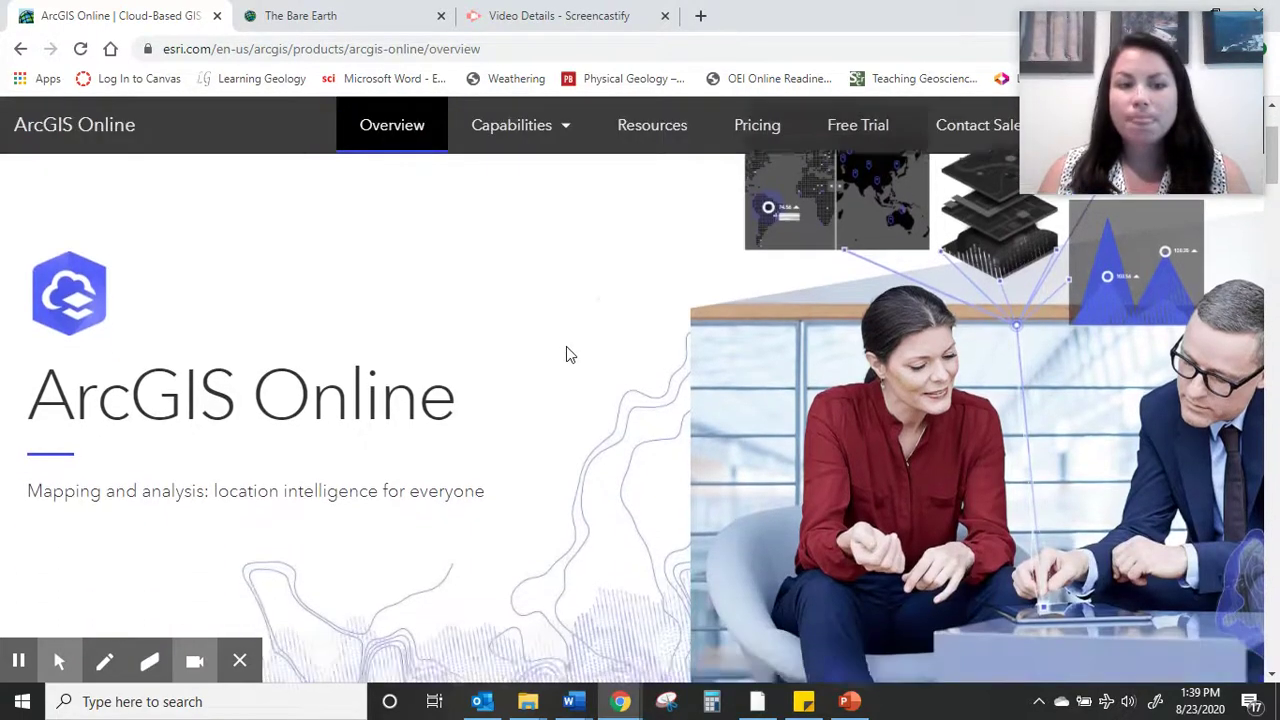
pyautogui.scroll(-3, 566, 354)
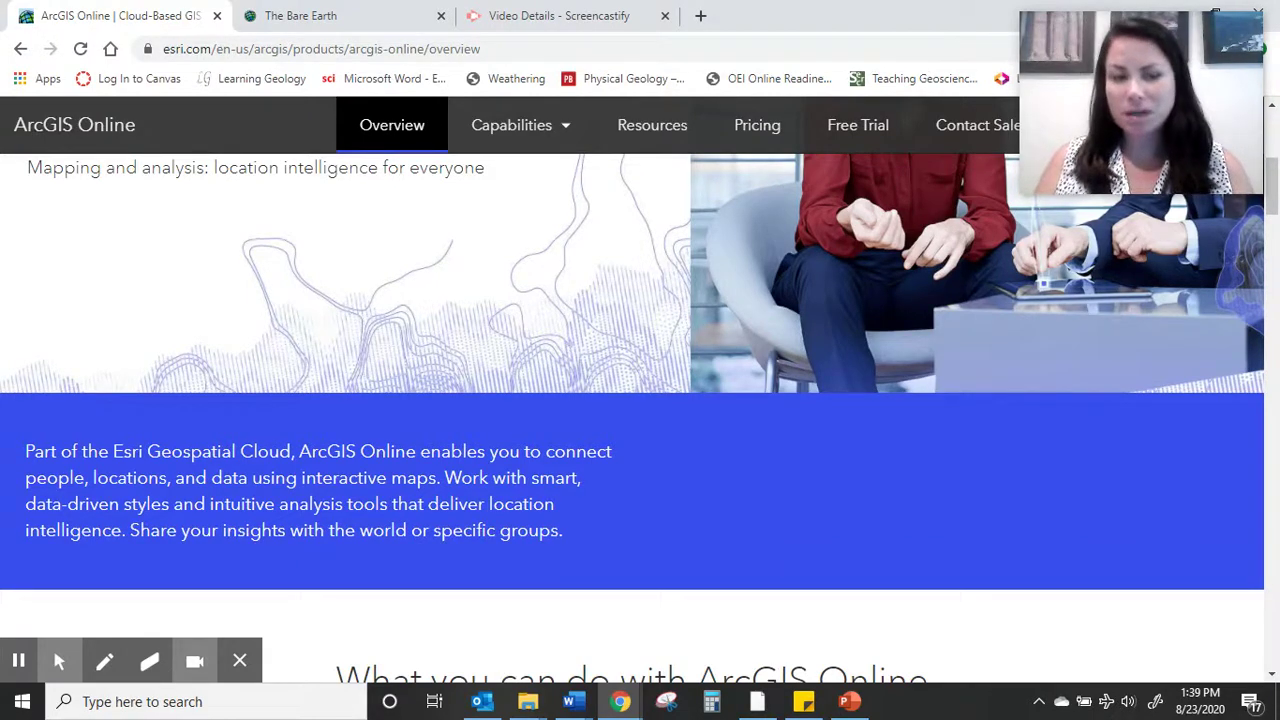
pyautogui.scroll(-2, 373, 327)
pyautogui.scroll(-2, 373, 327)
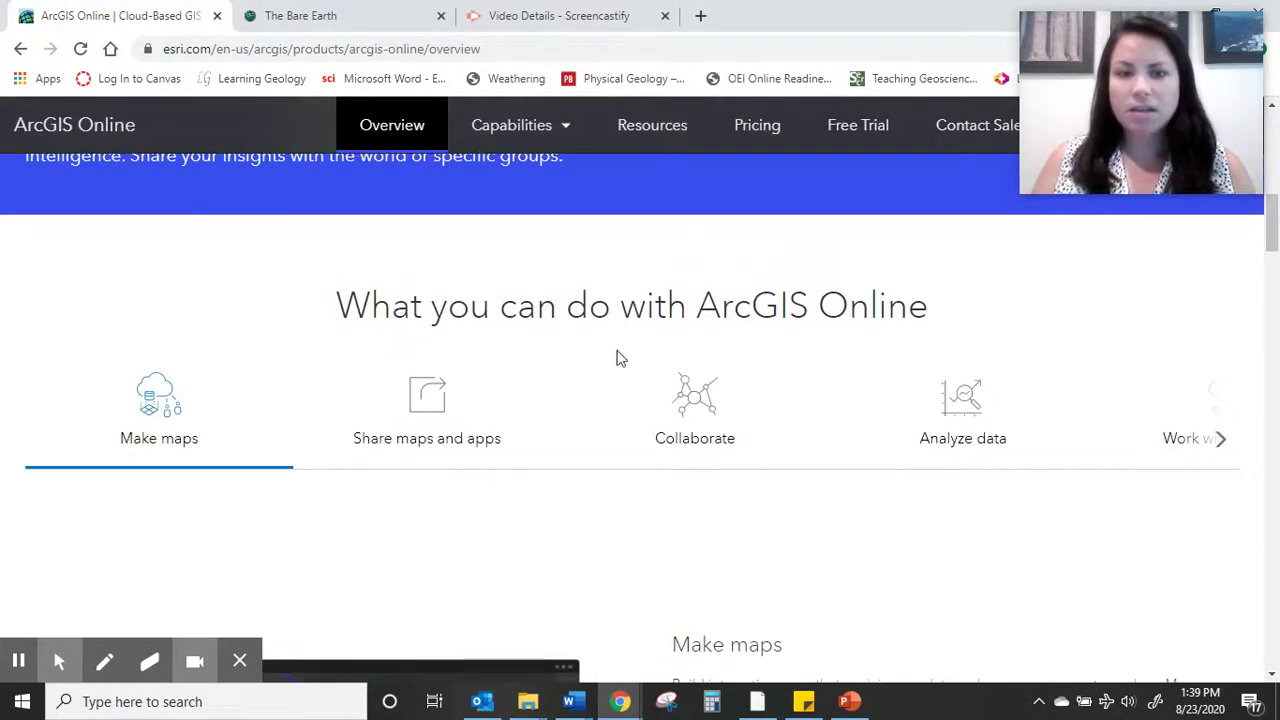
pyautogui.scroll(-2, 572, 348)
pyautogui.scroll(1, 618, 358)
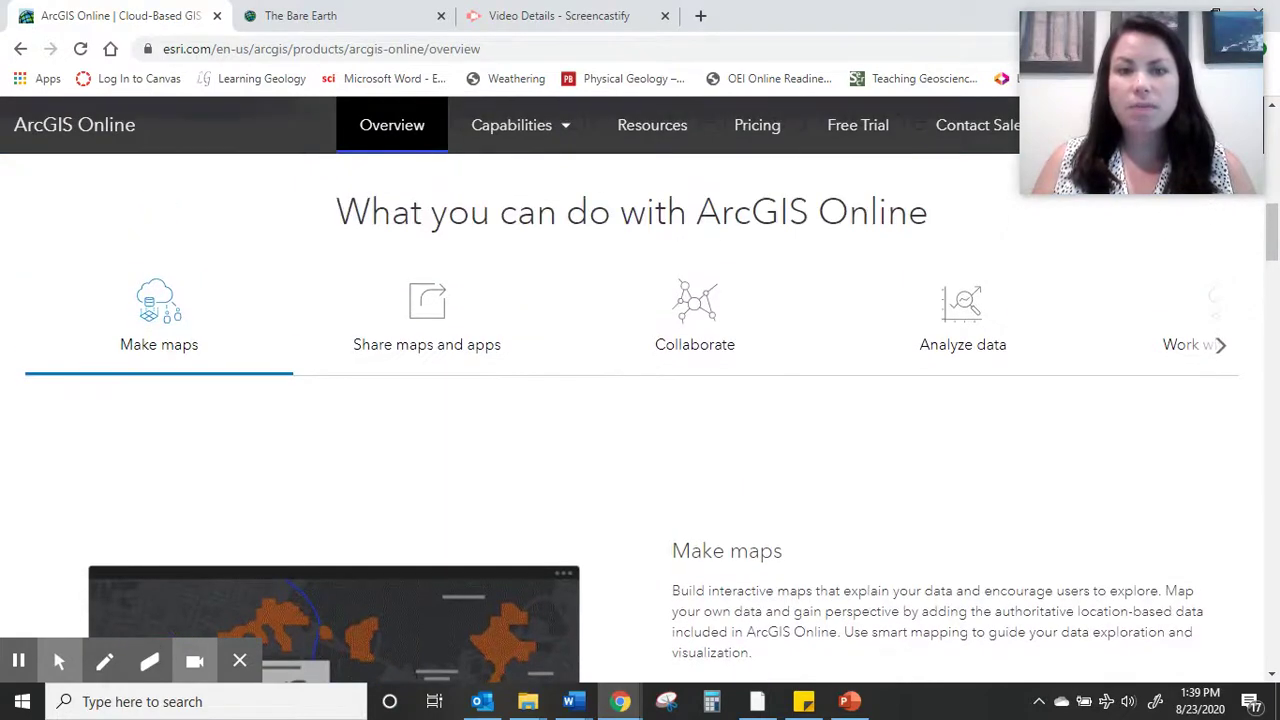
pyautogui.scroll(-2, 566, 429)
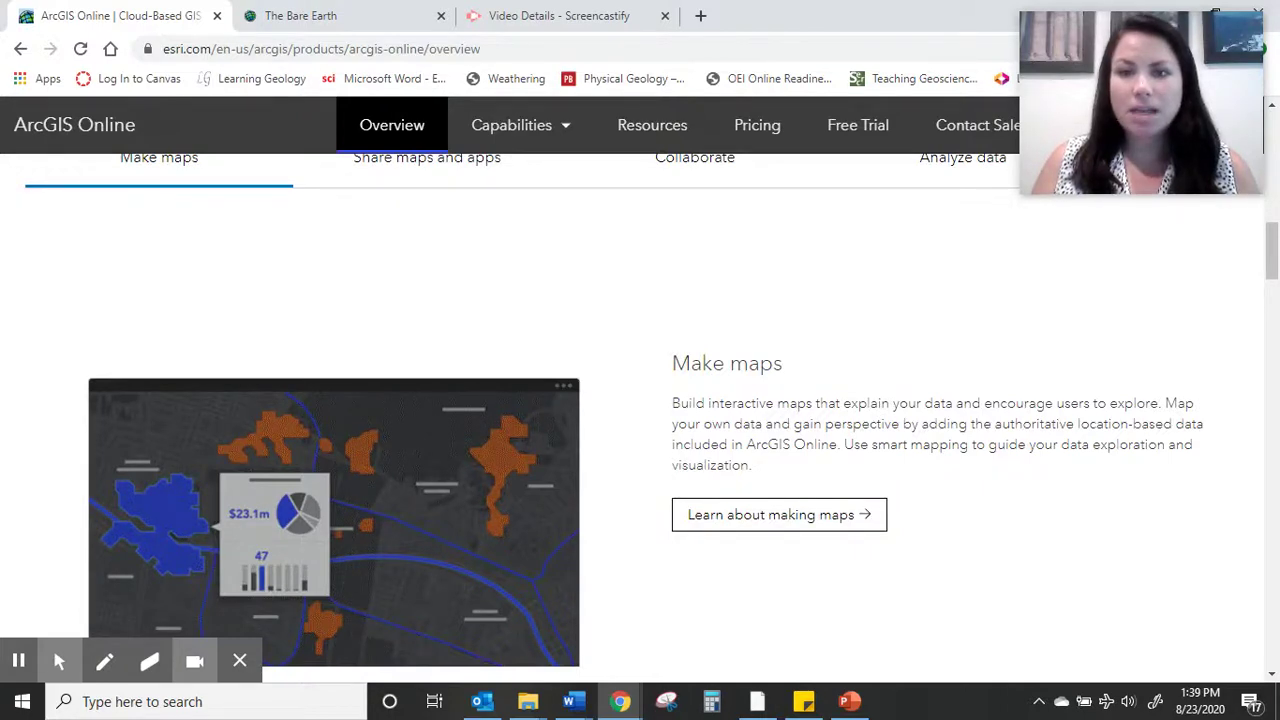
pyautogui.scroll(-5, 640, 420)
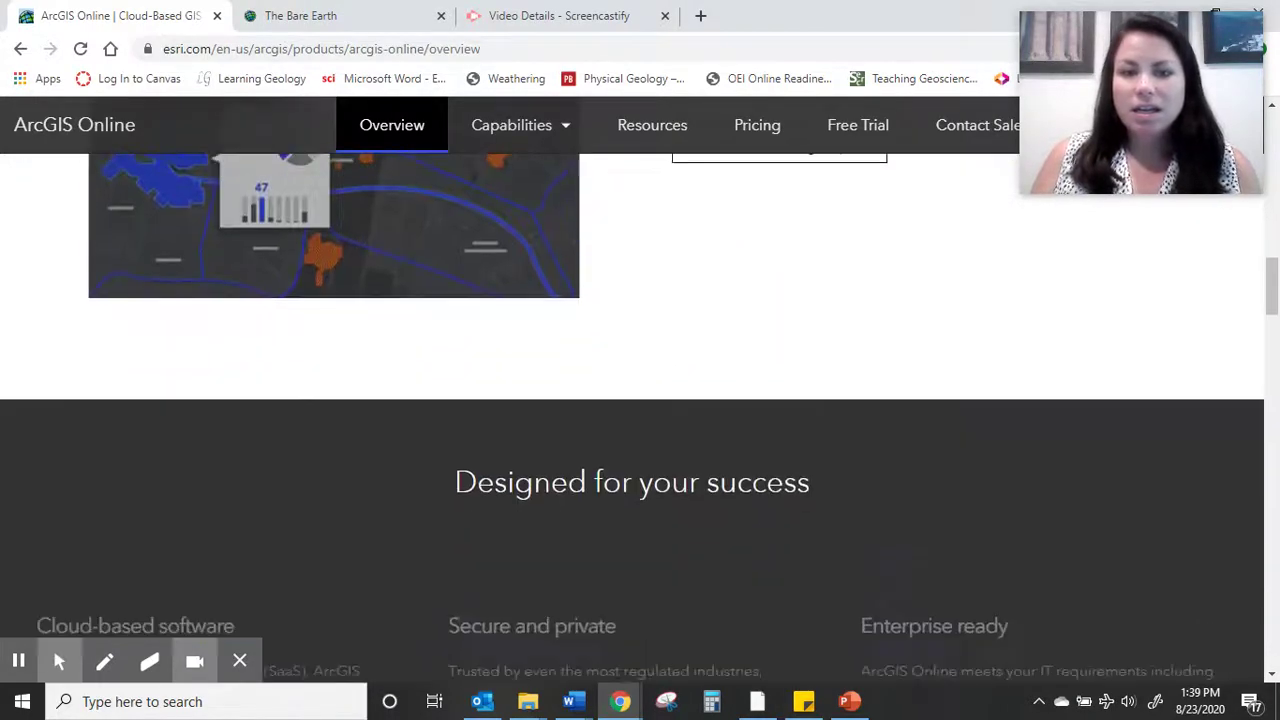
pyautogui.scroll(-10, 640, 400)
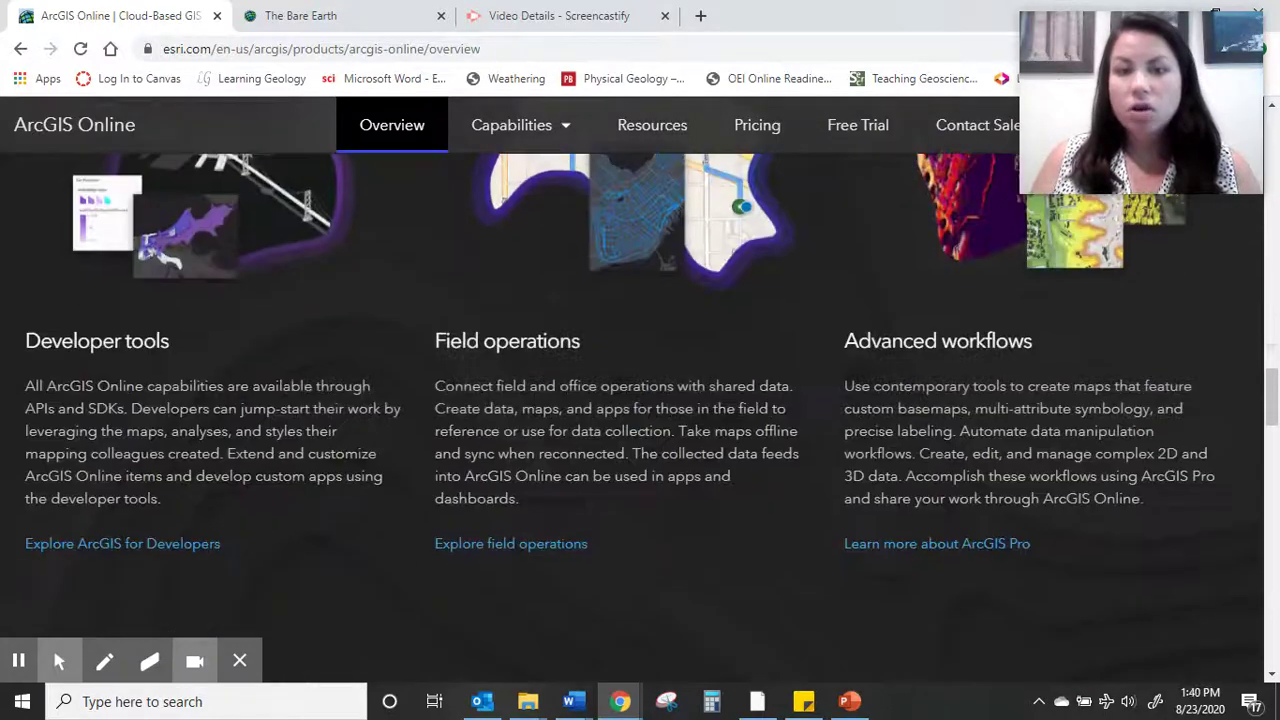
pyautogui.scroll(1, 640, 400)
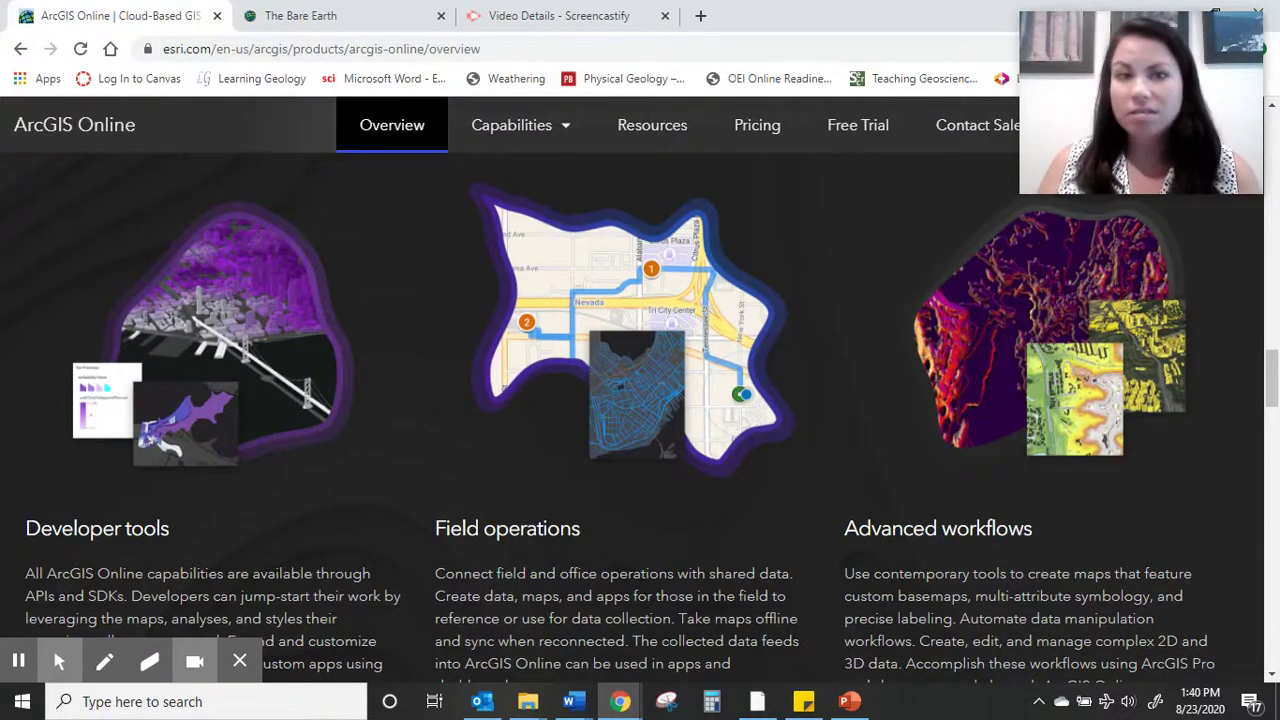
pyautogui.scroll(-5, 640, 390)
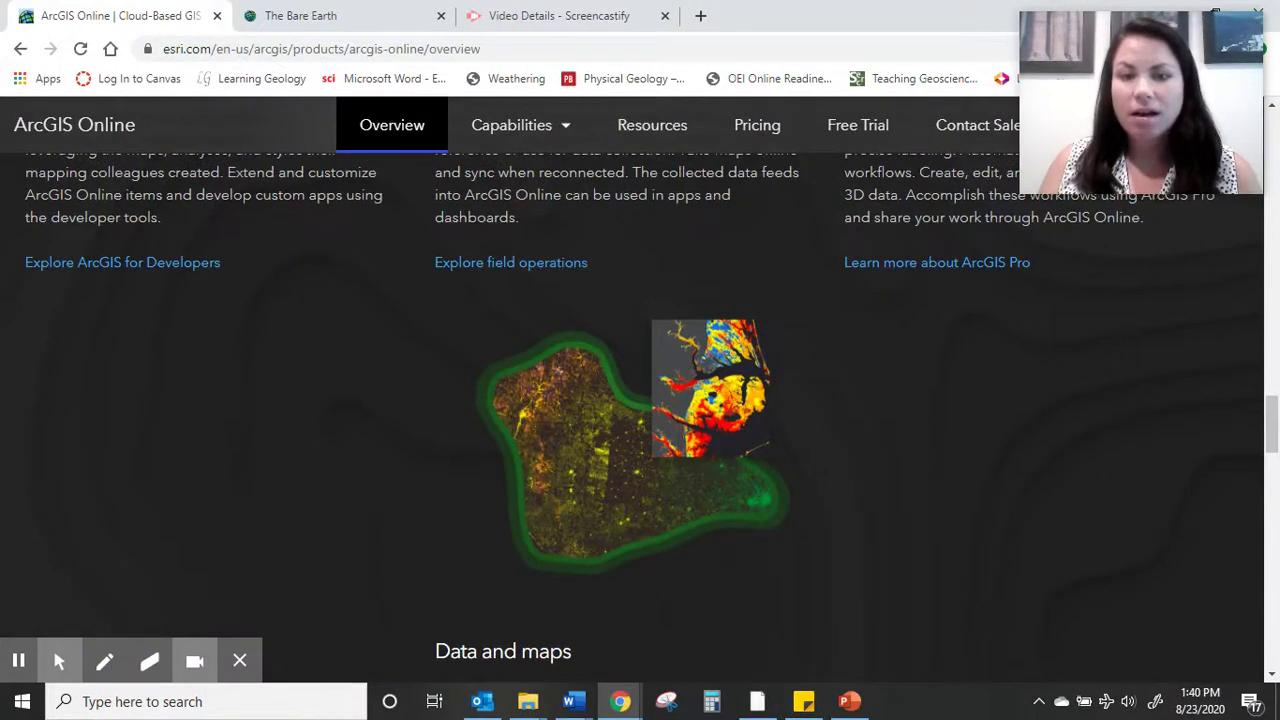
pyautogui.scroll(-1, 720, 423)
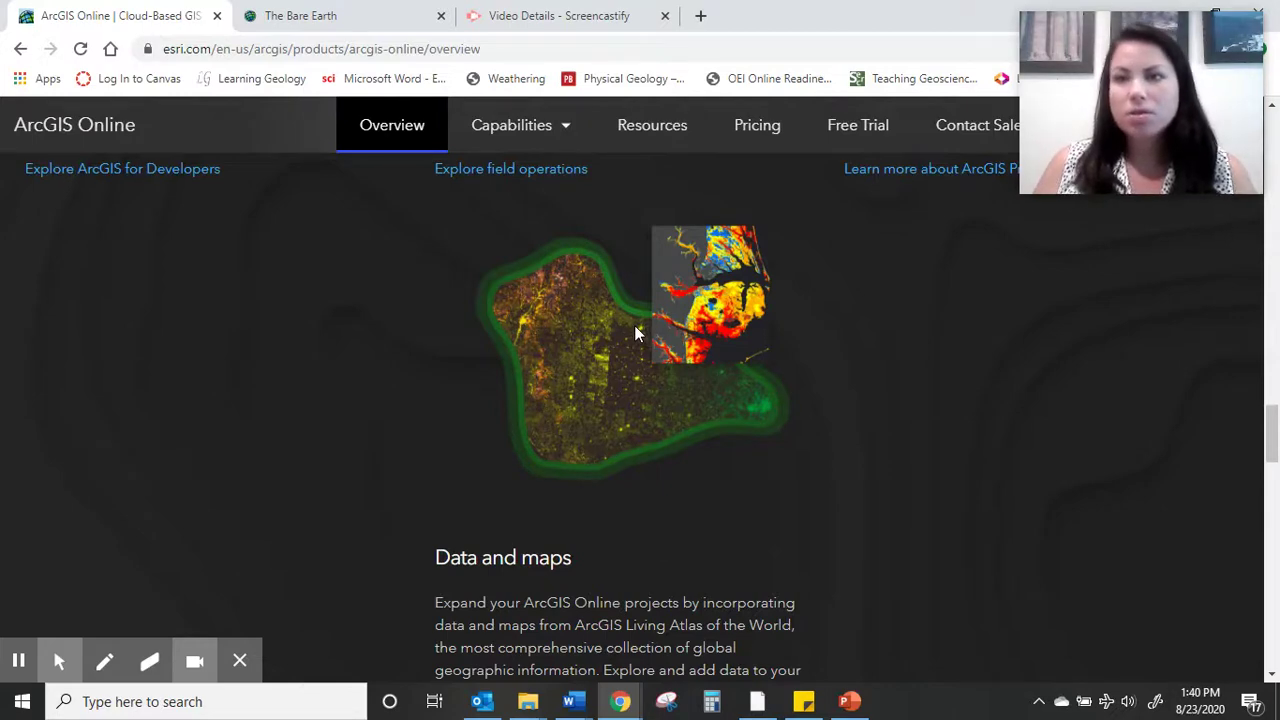
pyautogui.scroll(3, 636, 333)
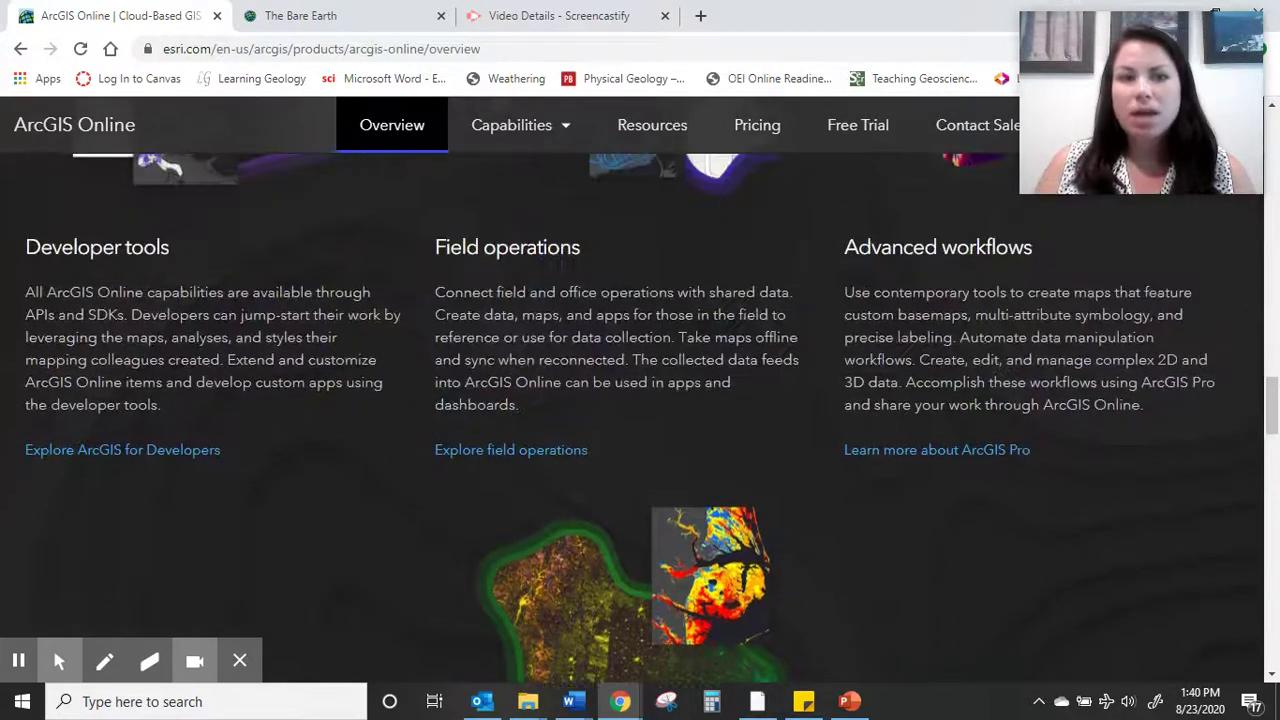
pyautogui.scroll(1, 651, 394)
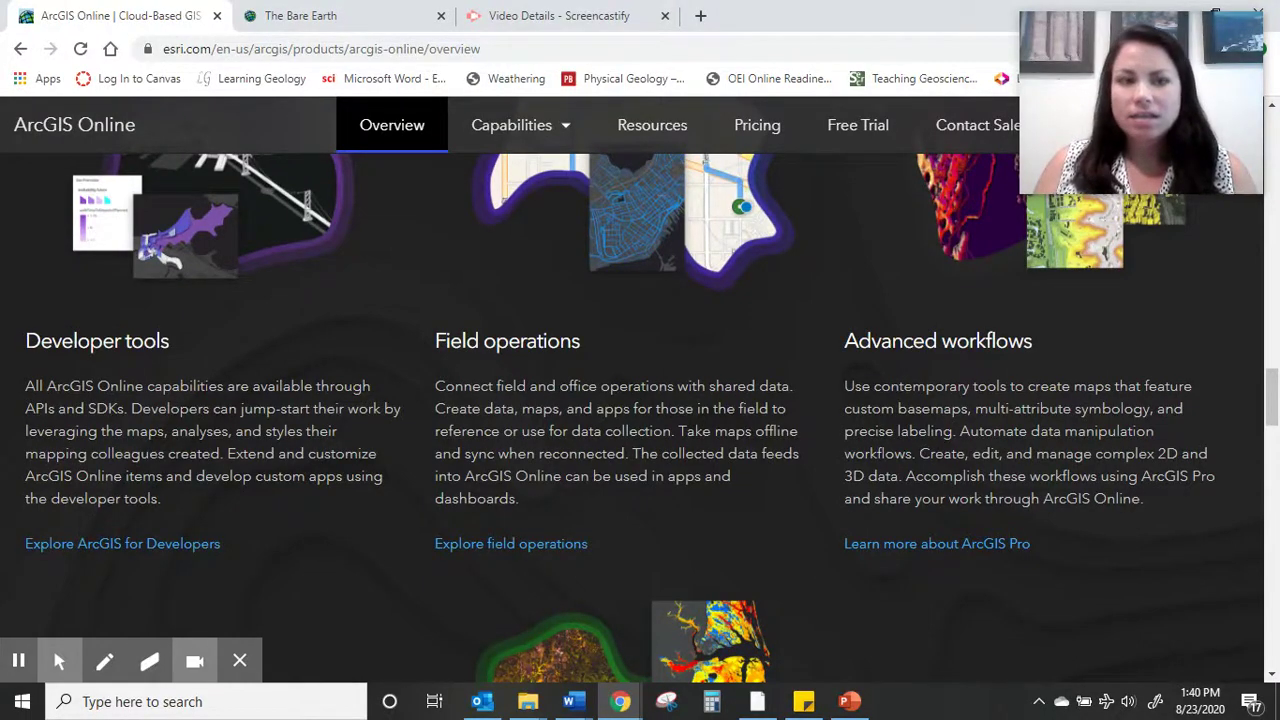
pyautogui.scroll(-10, 640, 420)
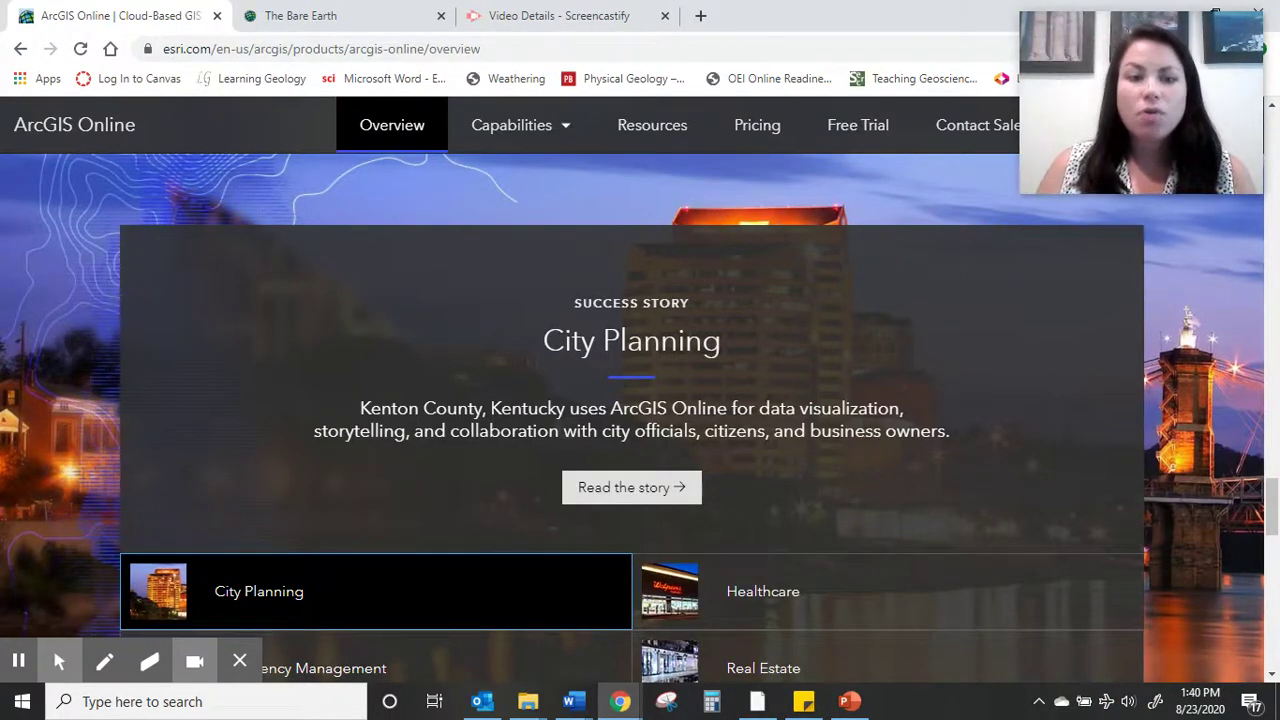
pyautogui.scroll(-1, 640, 400)
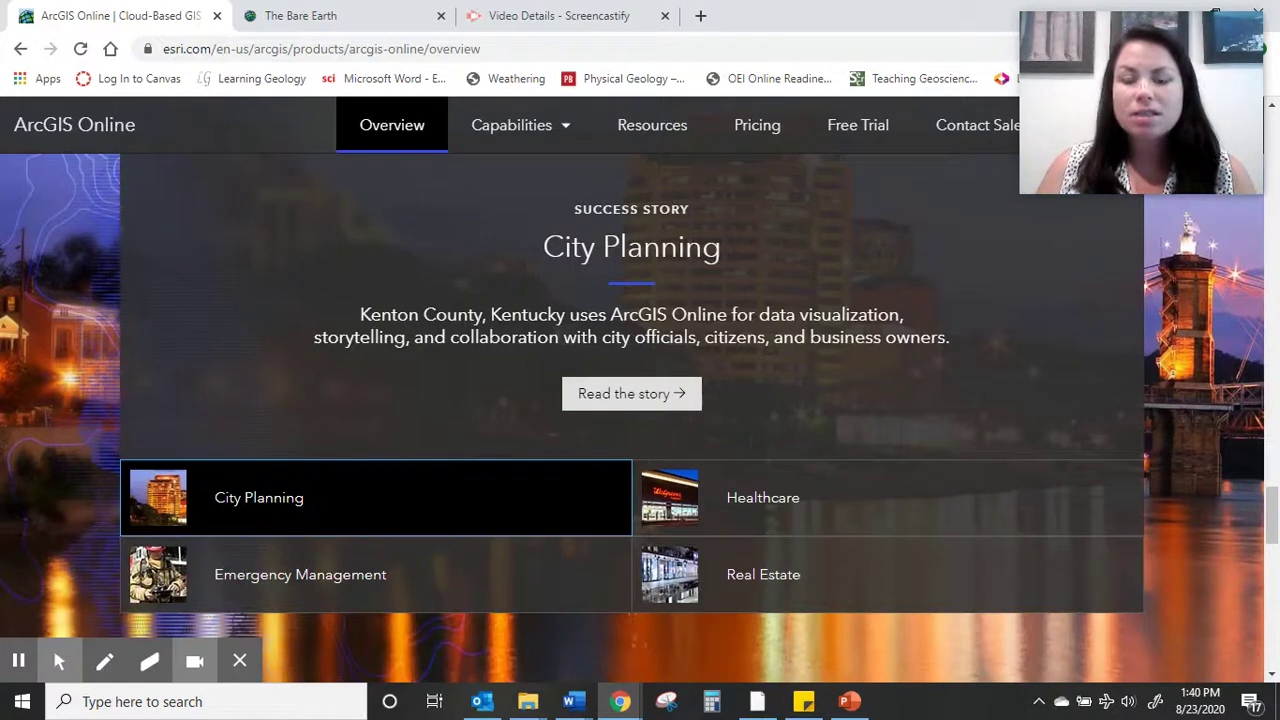